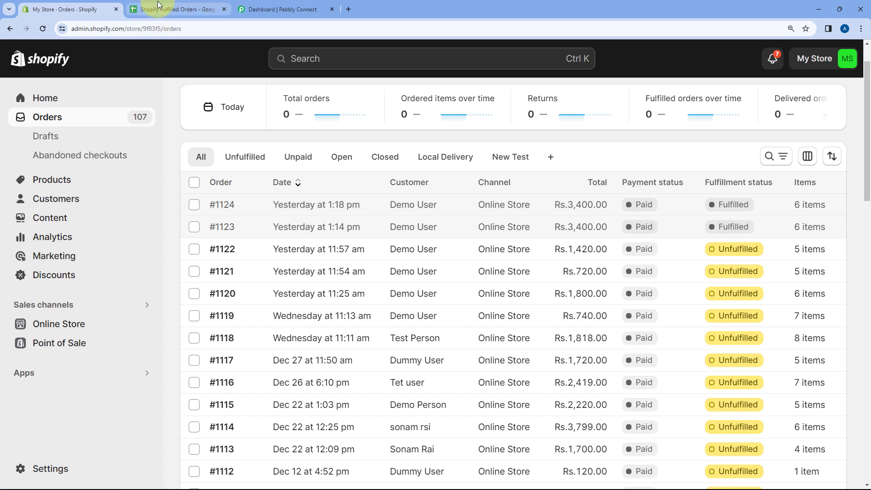
Step: Review the Shopify orders list and the column headers of the Shopify Fulfilled Orders spreadsheet
click(166, 9)
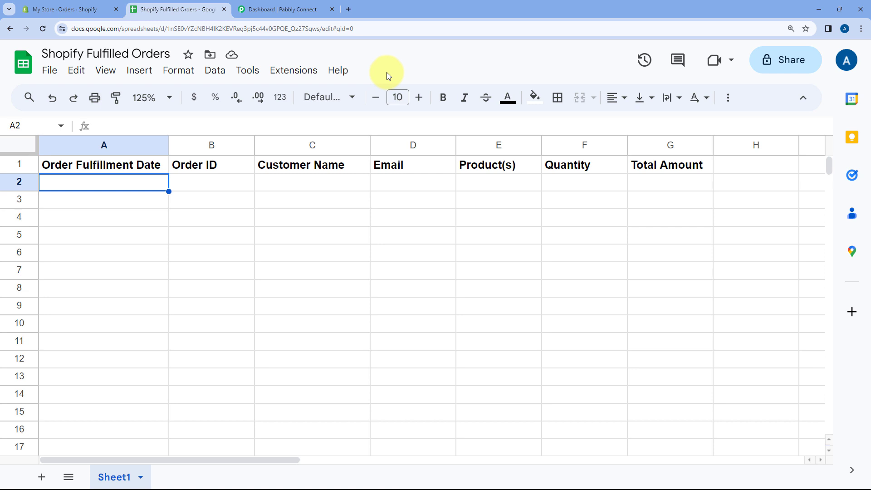
click(59, 9)
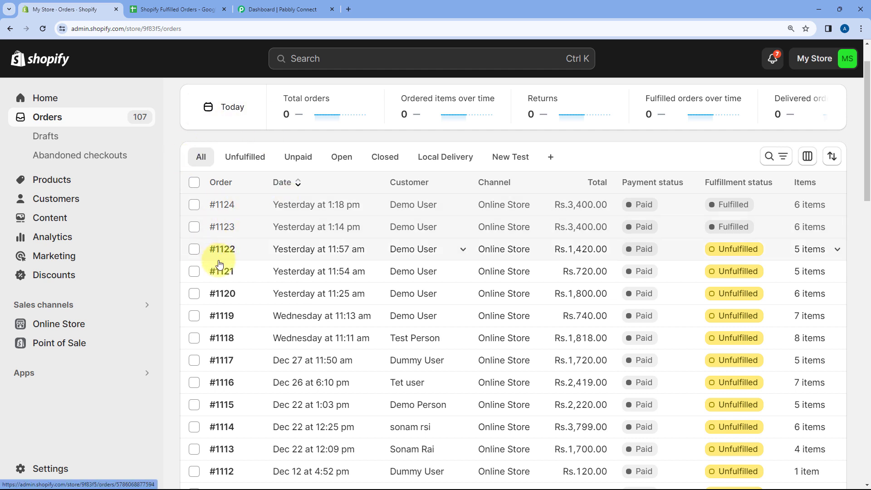
click(175, 9)
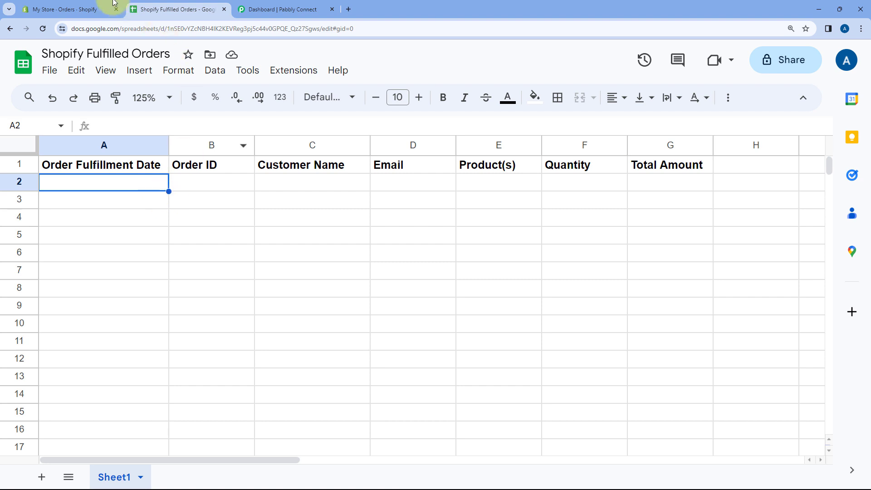
click(97, 9)
click(186, 8)
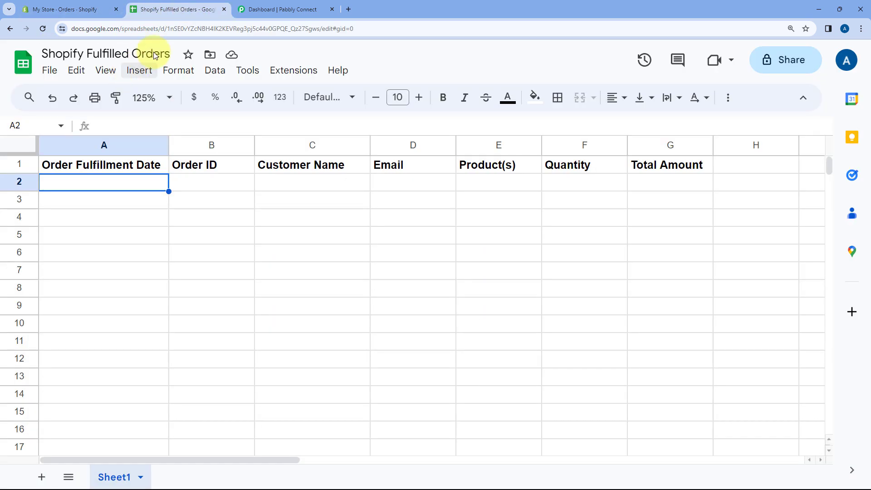
Step: Switch to Pabbly Connect and create a workflow named Shopify to Google Sheets in the Home folder
click(308, 4)
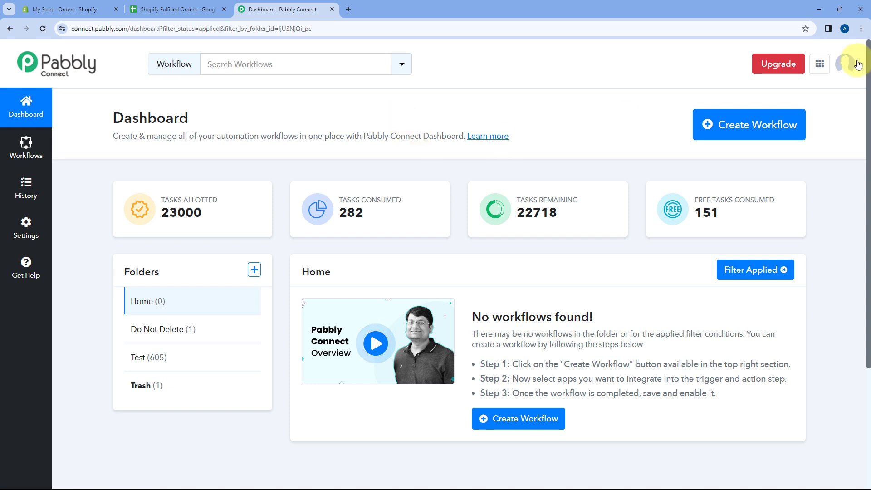
click(771, 128)
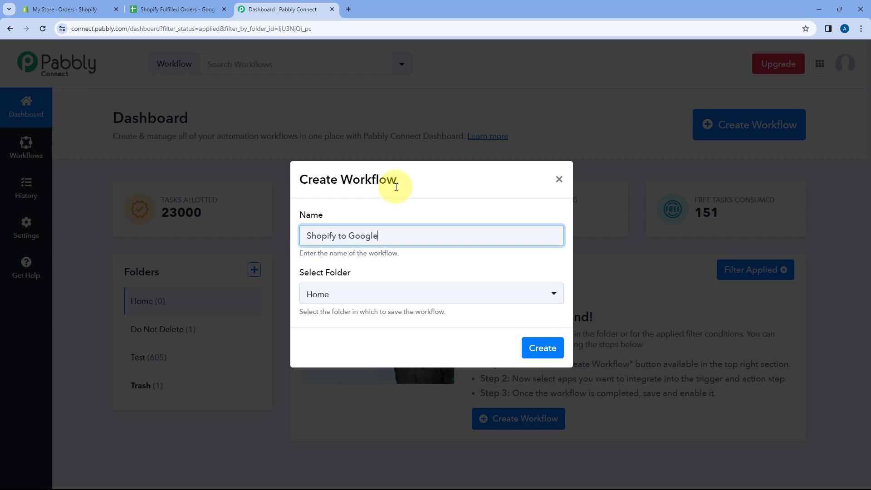
click(391, 295)
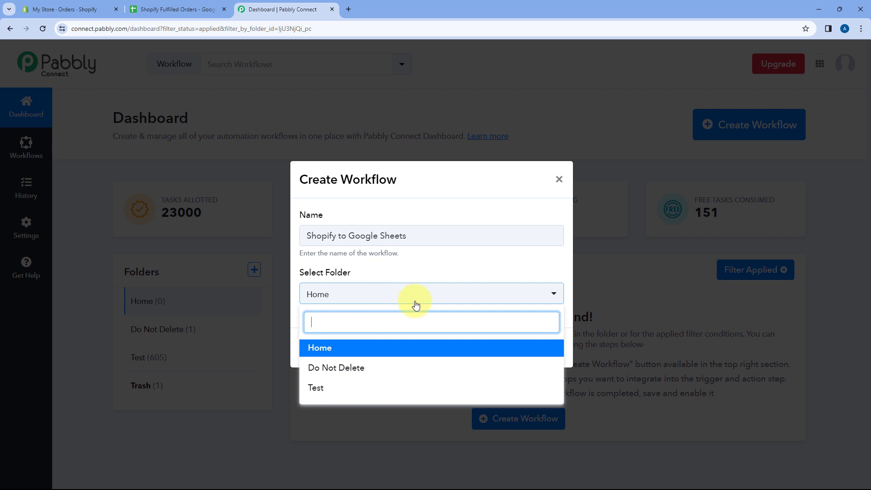
click(348, 350)
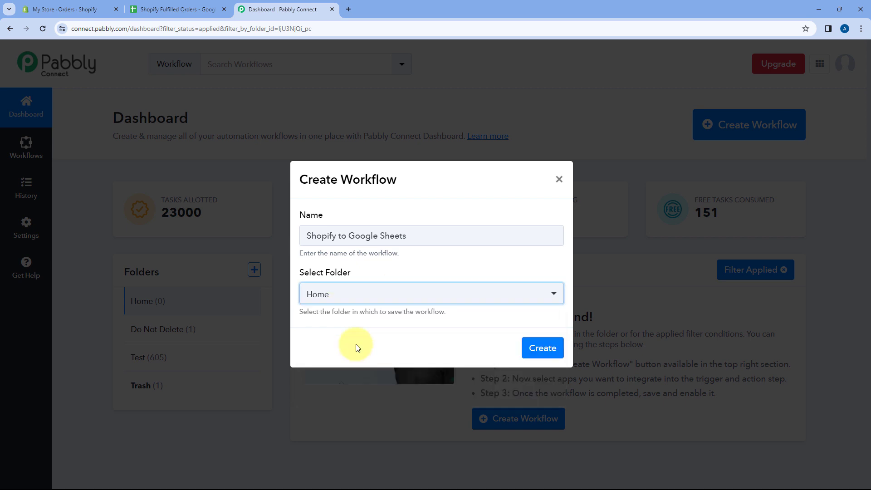
click(533, 347)
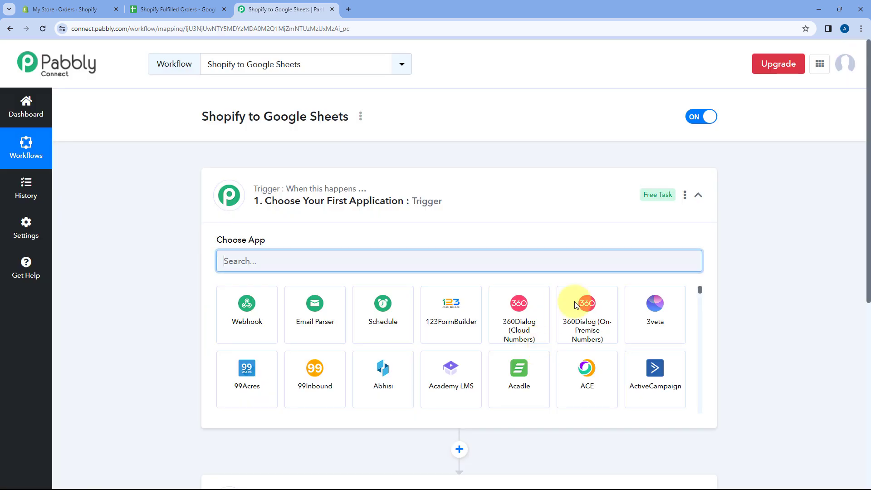
Step: Examine the new workflow's trigger and action blocks, including the trigger's list of available apps
click(455, 189)
scroll(180, 168, down, 1)
scroll(180, 168, down, 1)
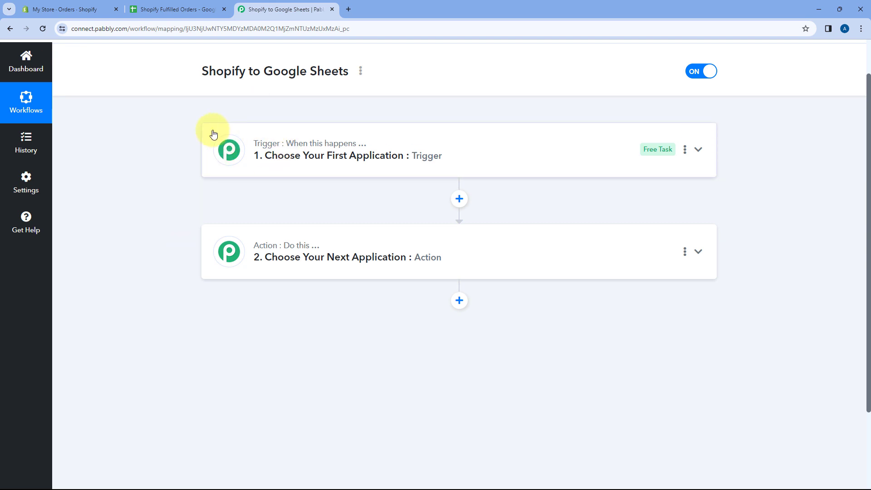
mouse_move(282, 250)
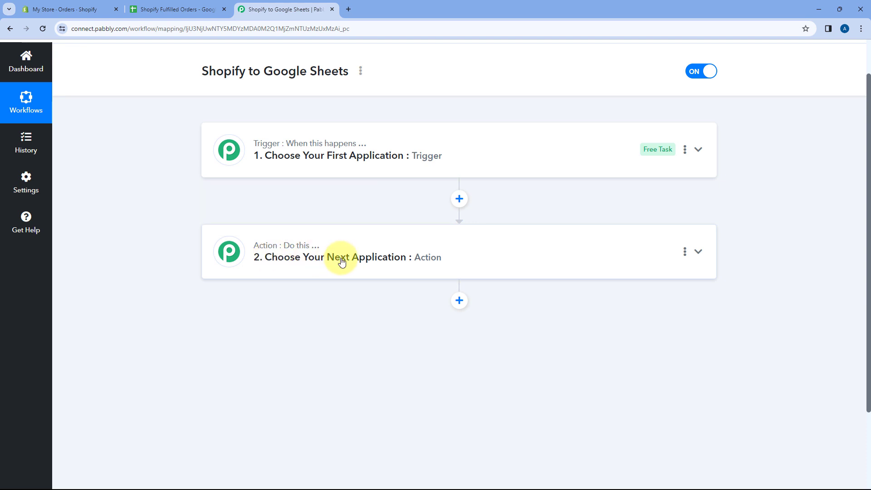
click(437, 134)
scroll(138, 181, up, 1)
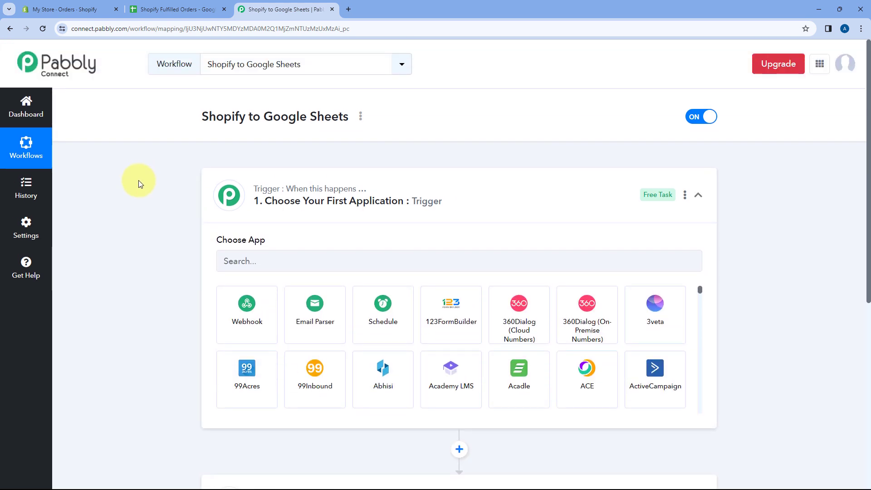
scroll(137, 181, down, 1)
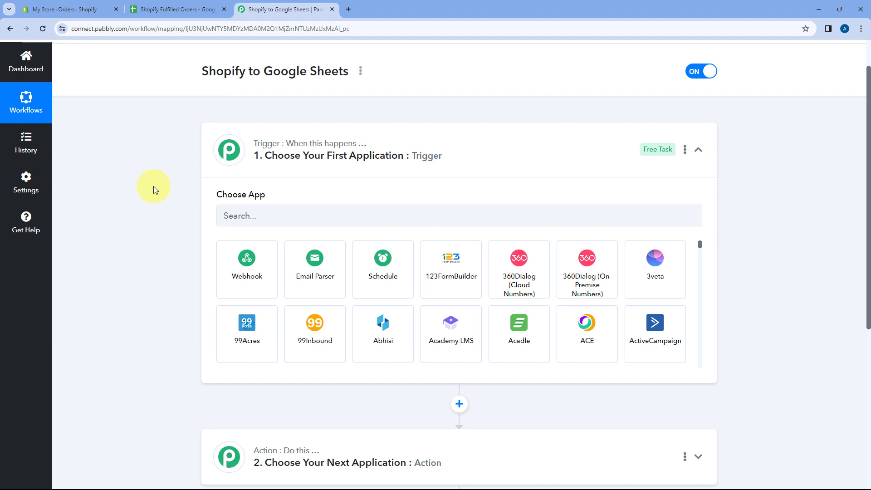
scroll(157, 184, down, 1)
Step: Compare the workflow's trigger and action blocks with the Shopify orders list and the Google Sheets spreadsheet
click(74, 6)
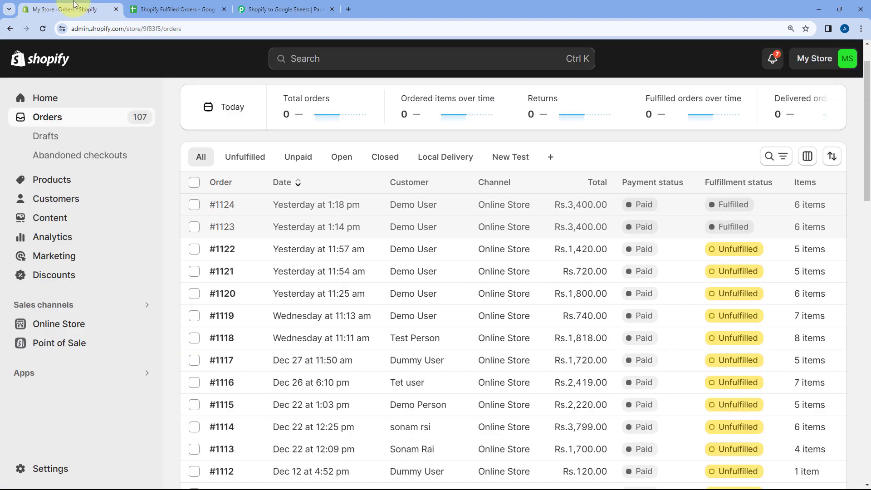
click(256, 10)
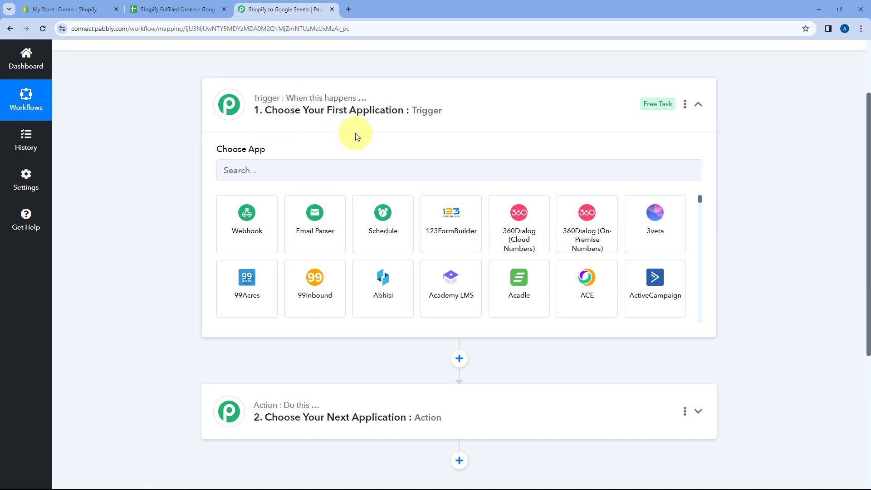
click(59, 9)
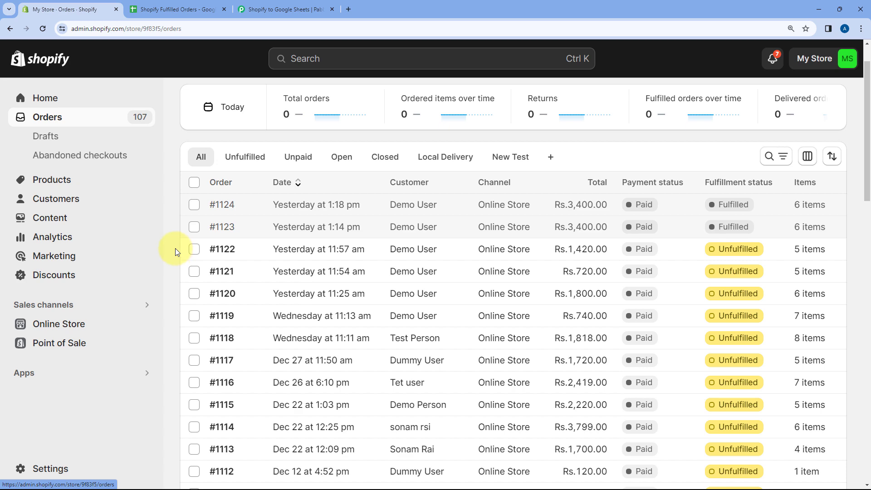
click(306, 13)
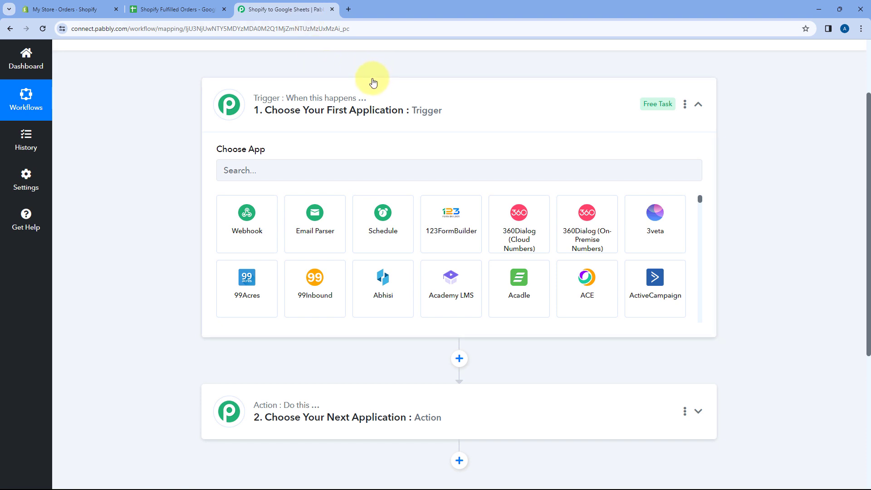
scroll(204, 127, down, 2)
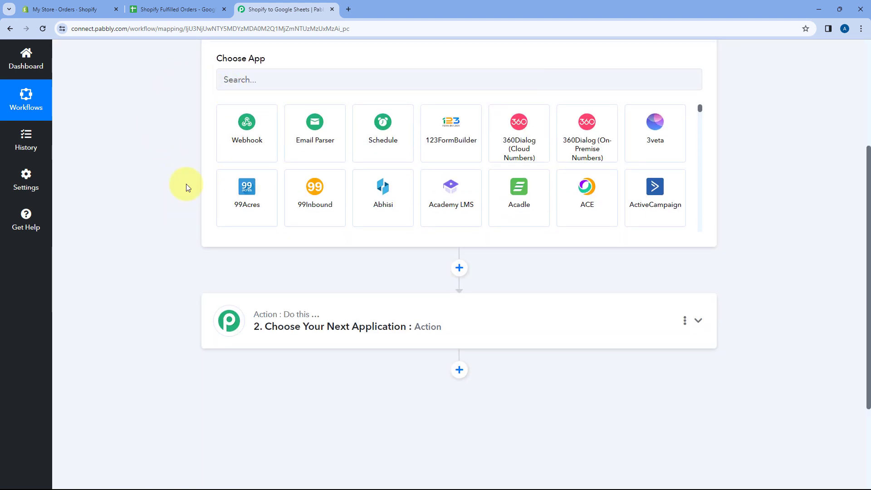
click(172, 9)
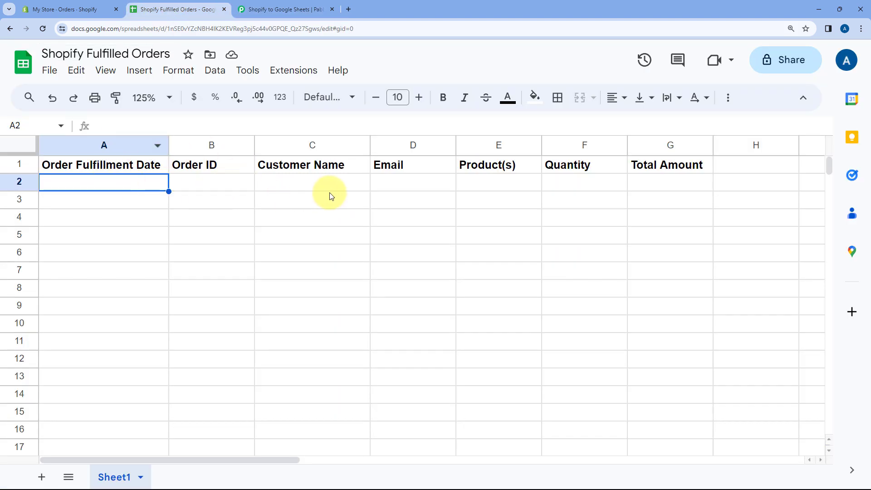
click(286, 9)
Step: Choose Shopify as the workflow's trigger app and Order Fulfillment as its trigger event
scroll(157, 173, up, 1)
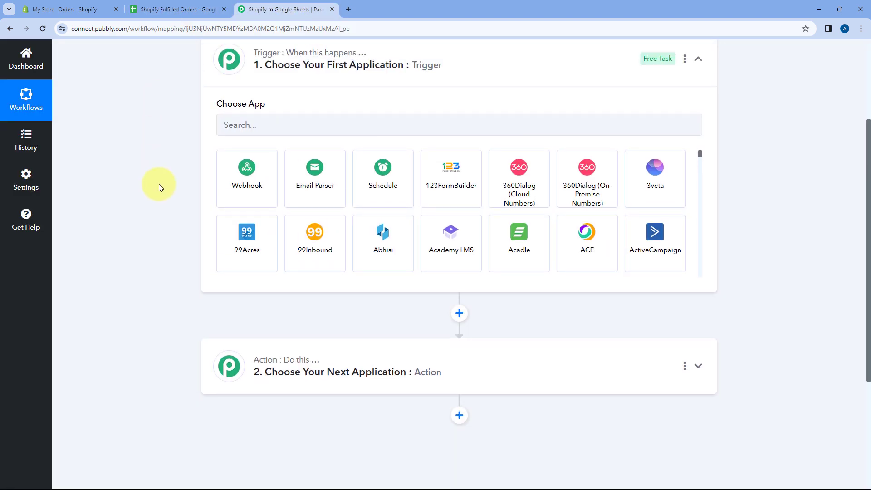
click(268, 125)
text(Shopify)
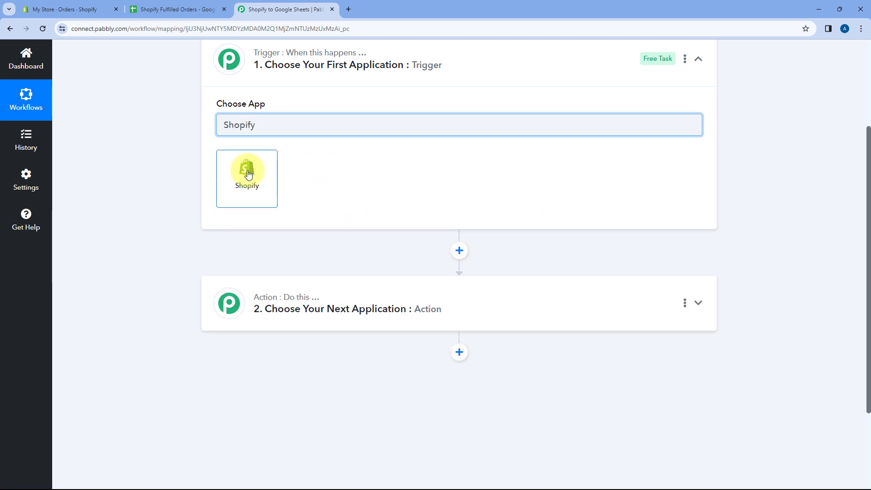
click(248, 171)
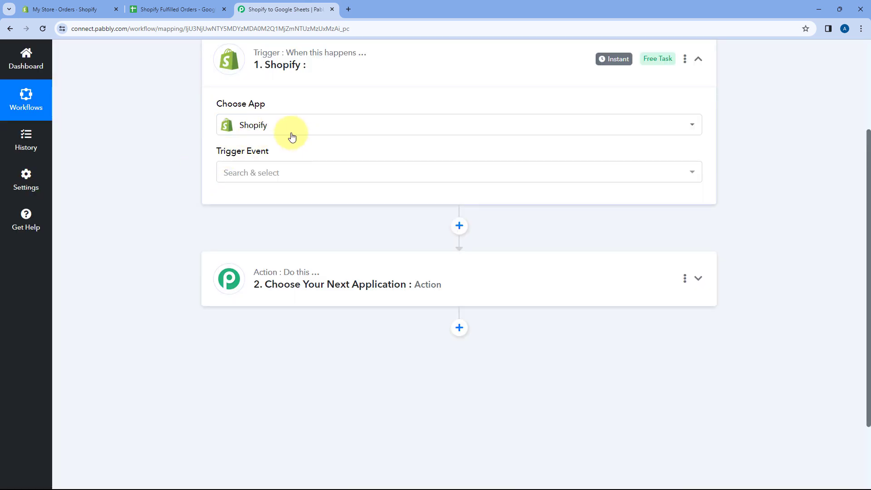
click(295, 173)
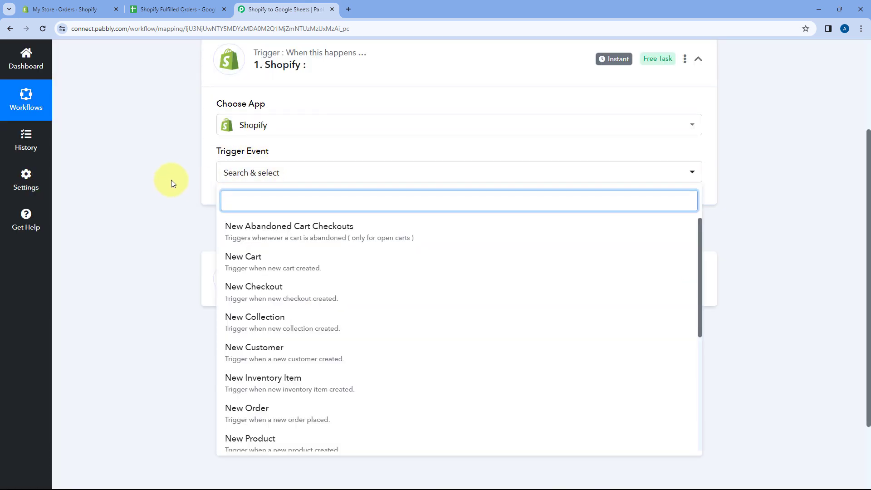
scroll(171, 181, down, 2)
scroll(303, 205, down, 2)
scroll(303, 205, down, 2)
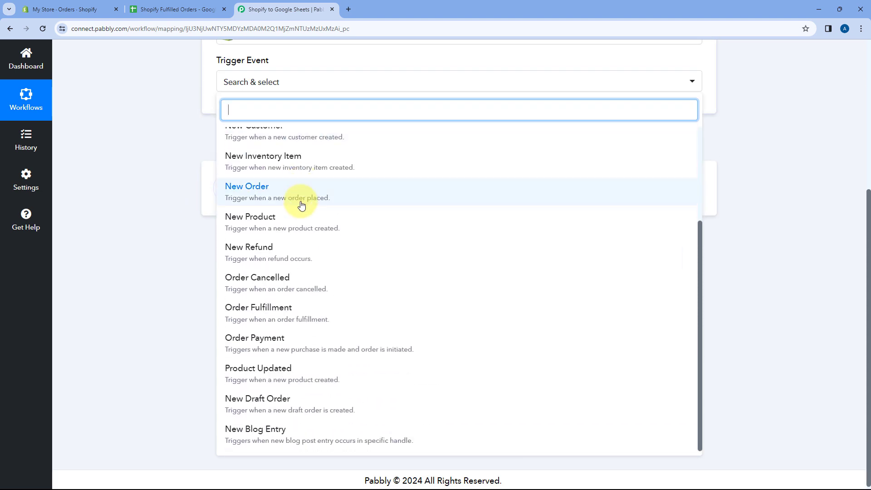
click(239, 313)
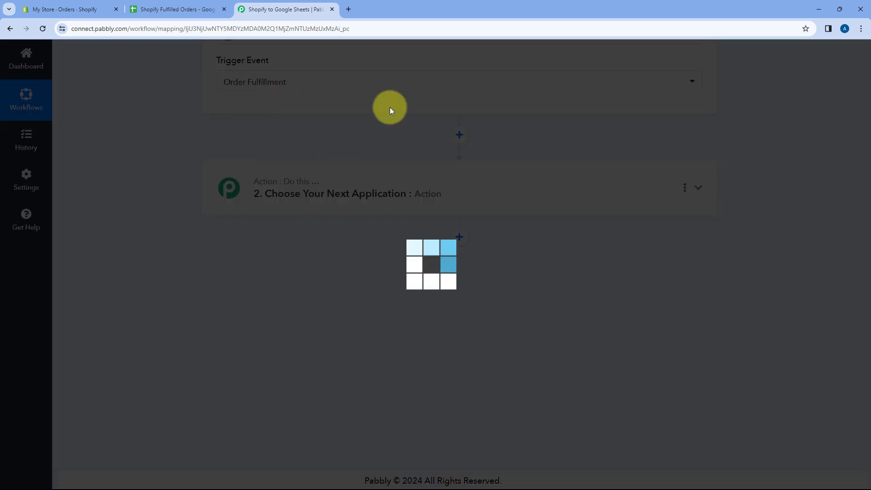
Step: Read the webhook setup instructions, turn off Simple Response for the Shopify trigger and copy its webhook URL
scroll(304, 117, up, 2)
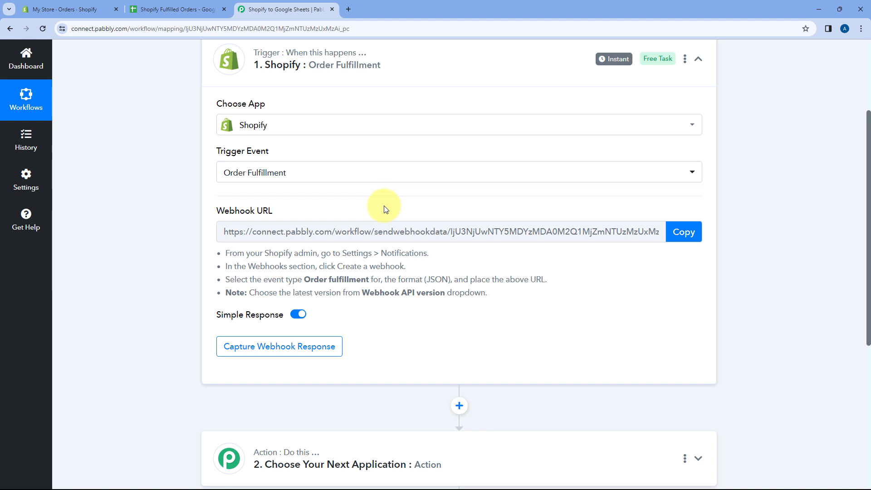
drag(226, 253, 499, 300)
click(516, 261)
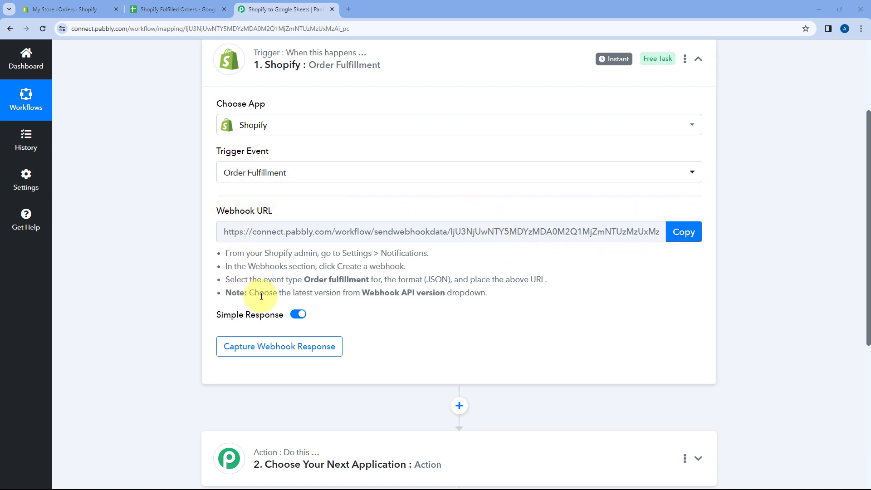
click(297, 314)
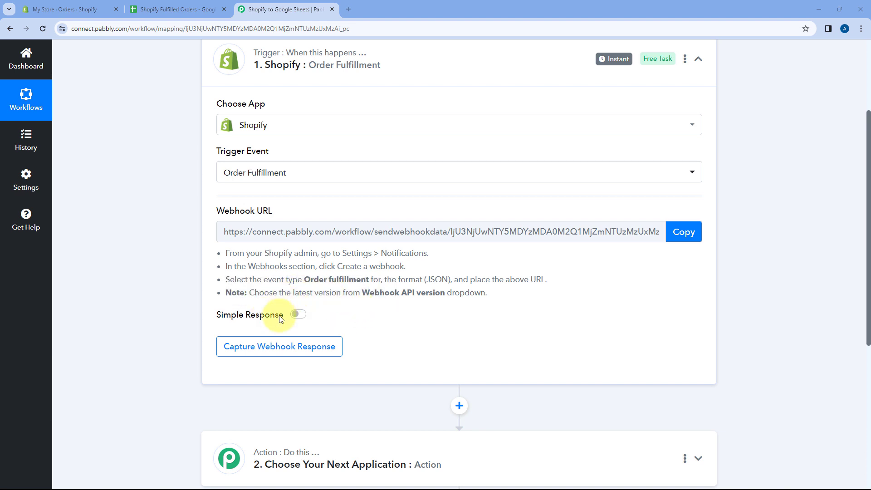
click(683, 233)
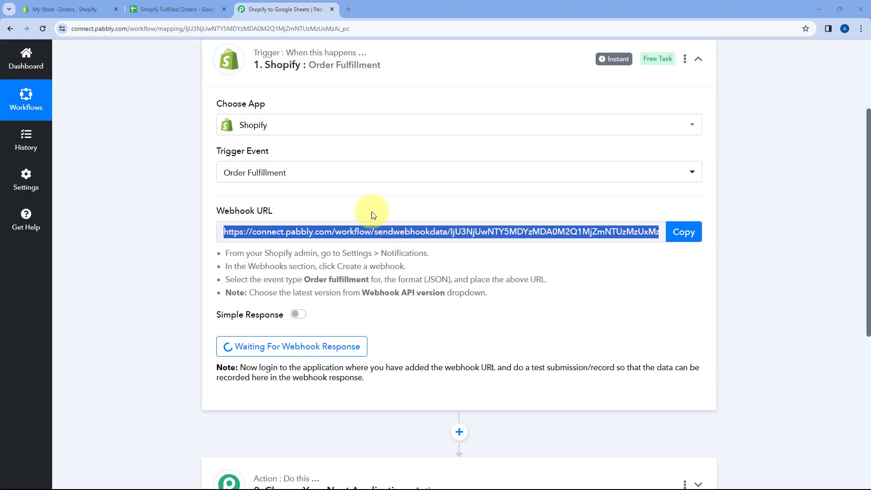
Step: Switch to the Shopify admin and open the Webhooks section of the store's notification settings
click(89, 6)
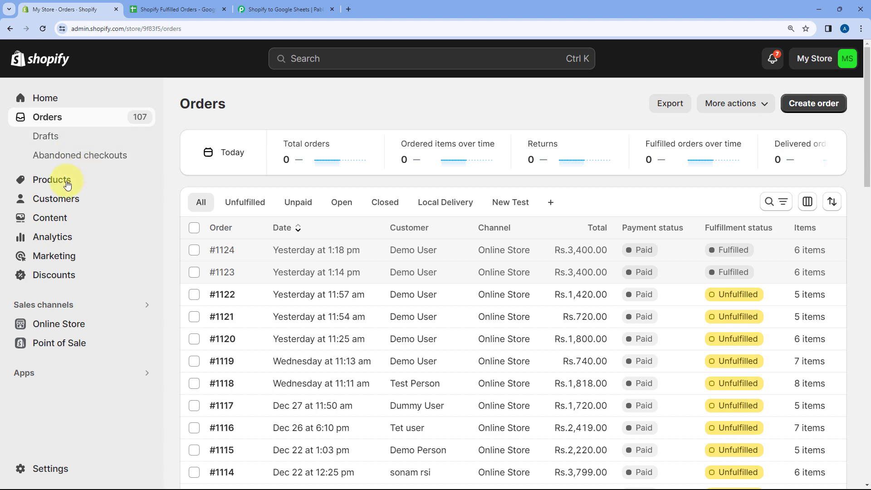
click(51, 470)
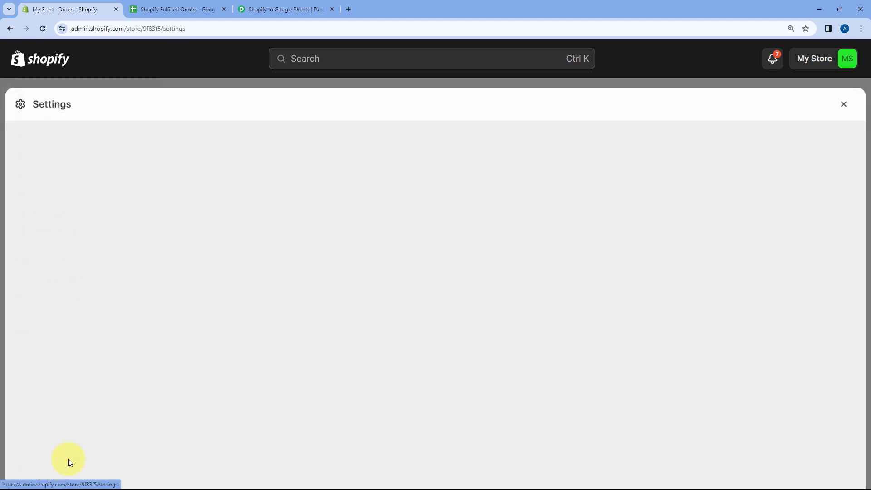
scroll(176, 252, down, 7)
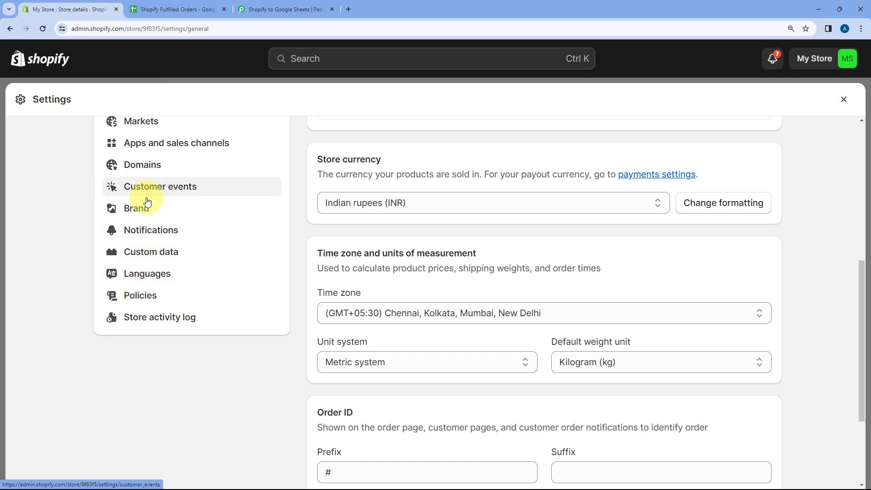
click(143, 237)
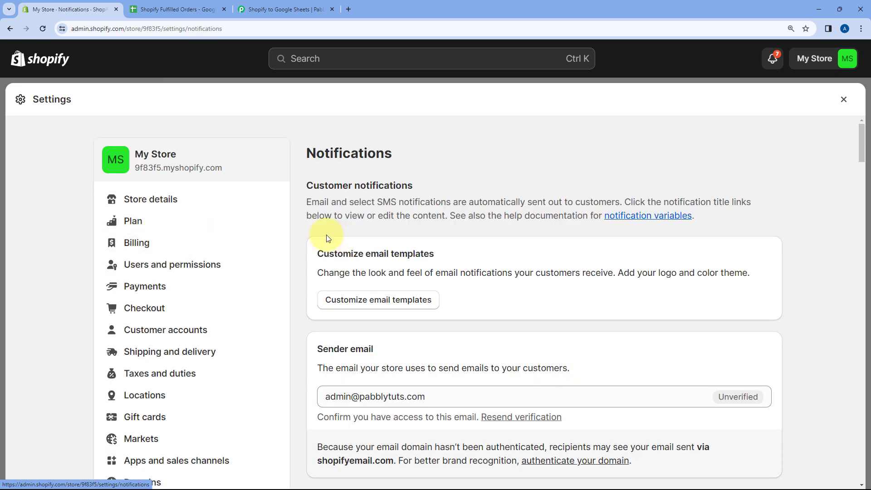
scroll(327, 235, down, 8)
scroll(735, 209, down, 10)
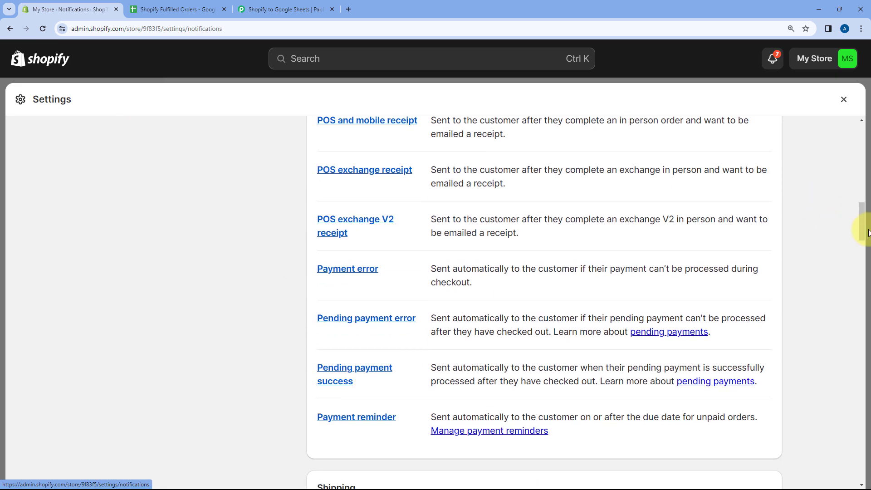
drag(862, 217, 858, 478)
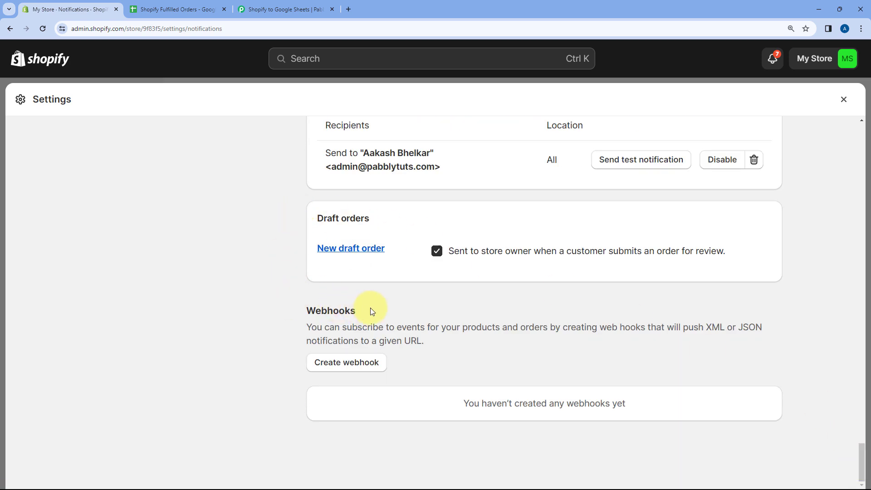
Step: Start a new Shopify webhook with Order fulfillment as the event and paste the copied Pabbly Connect webhook URL
click(358, 362)
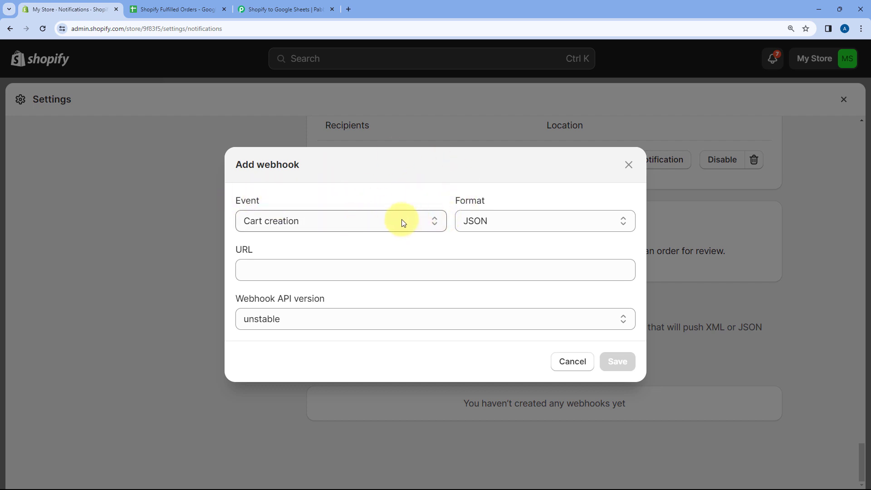
click(350, 226)
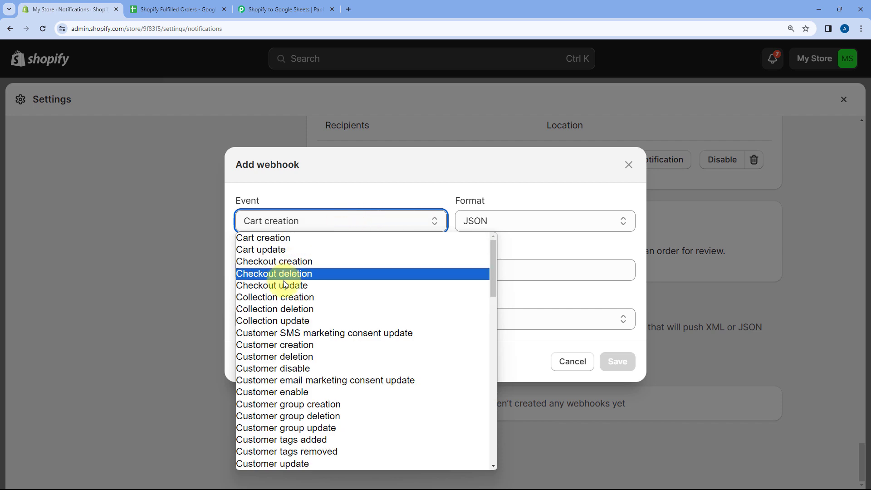
scroll(369, 286, down, 7)
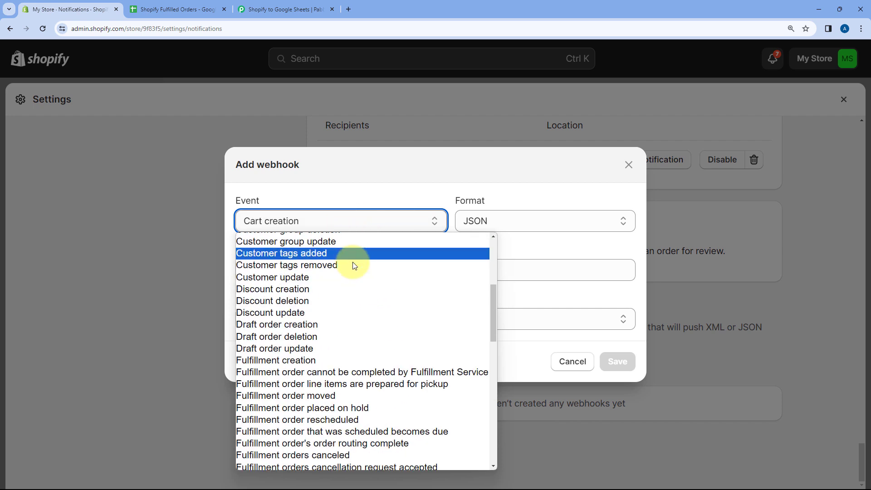
scroll(353, 262, down, 9)
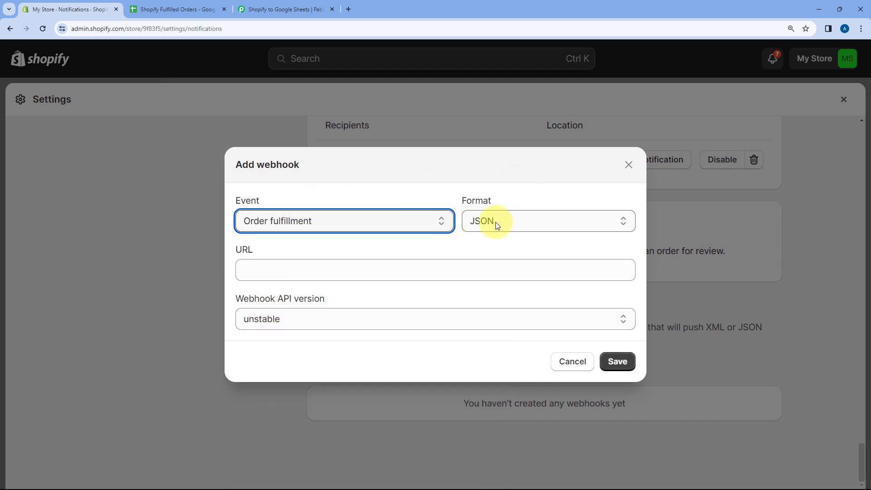
click(252, 270)
right_click(252, 271)
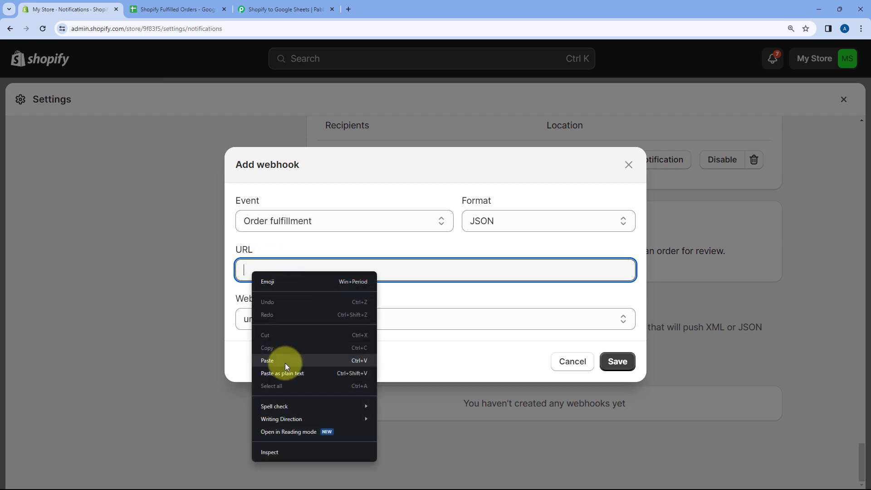
click(267, 361)
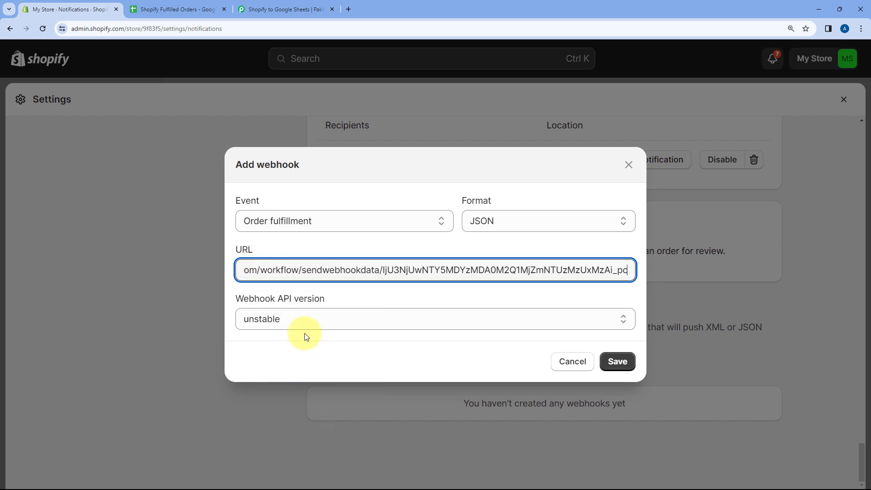
Step: Check the setup instructions in Pabbly Connect, set the Shopify webhook's API version to 2024-01 (Latest) and save the webhook
click(295, 5)
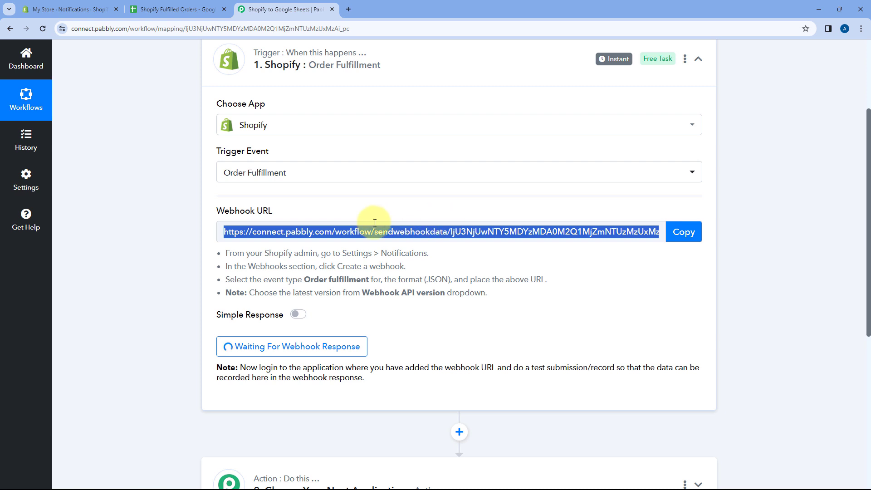
click(63, 7)
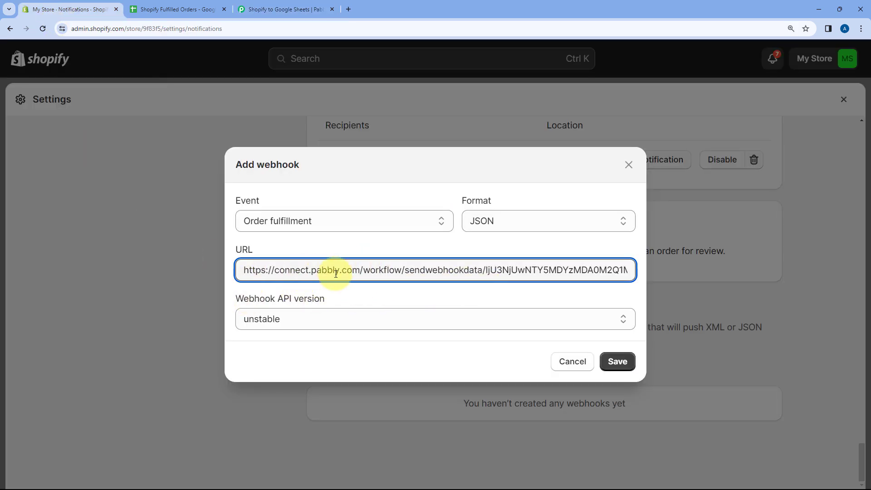
click(320, 320)
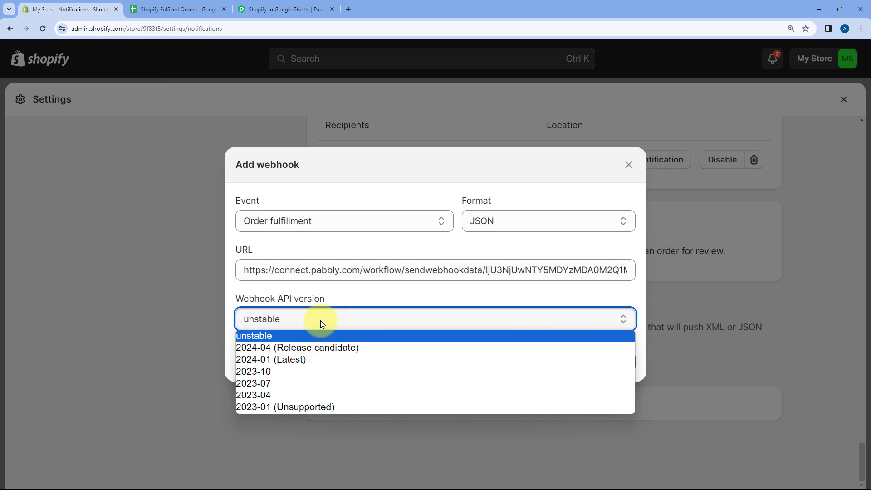
click(283, 360)
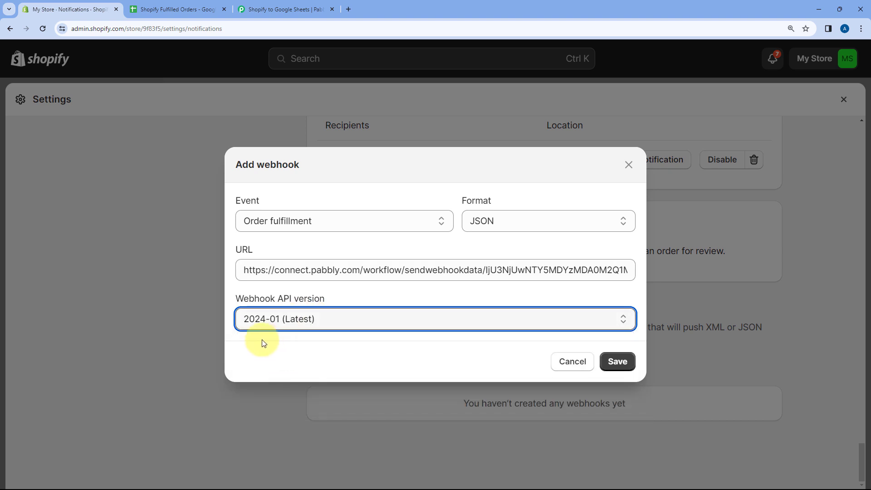
click(611, 362)
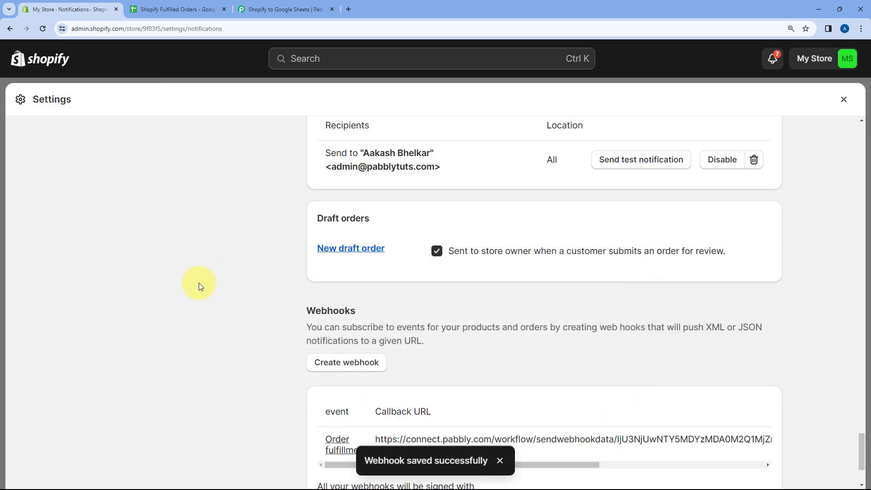
scroll(219, 274, down, 2)
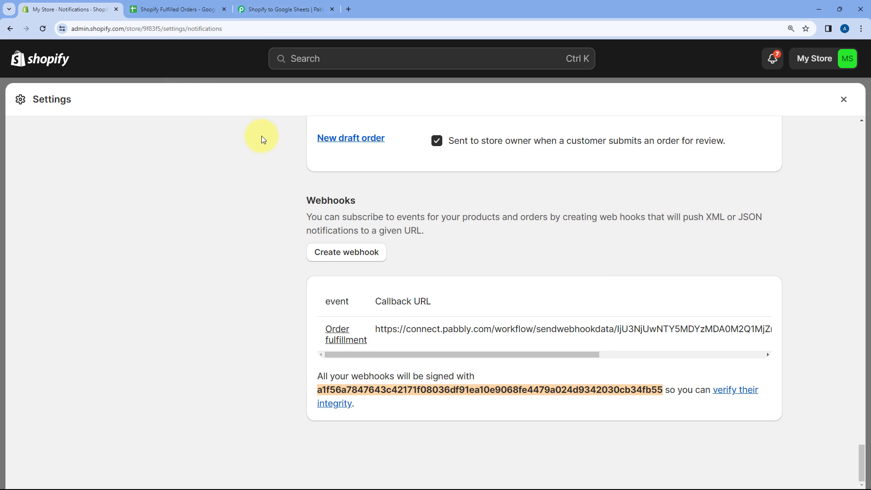
Step: Check the trigger's webhook capture status in Pabbly Connect, and return to the orders list in the Shopify admin
click(284, 6)
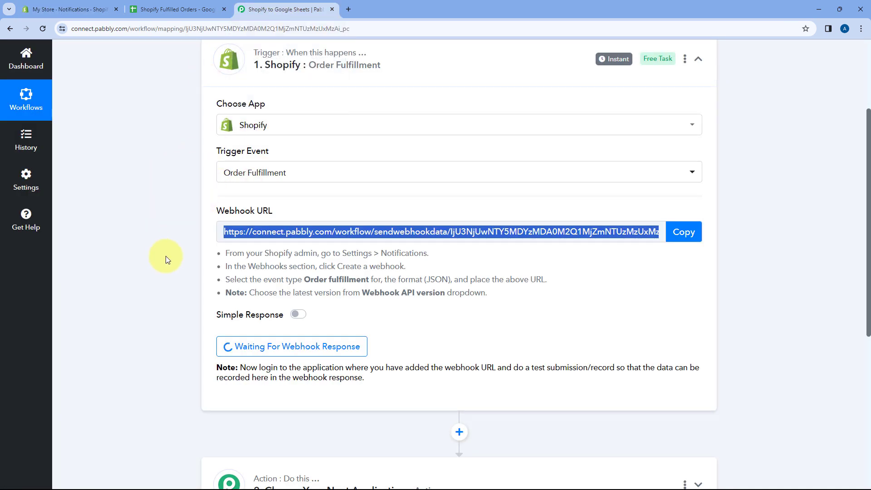
scroll(177, 241, down, 3)
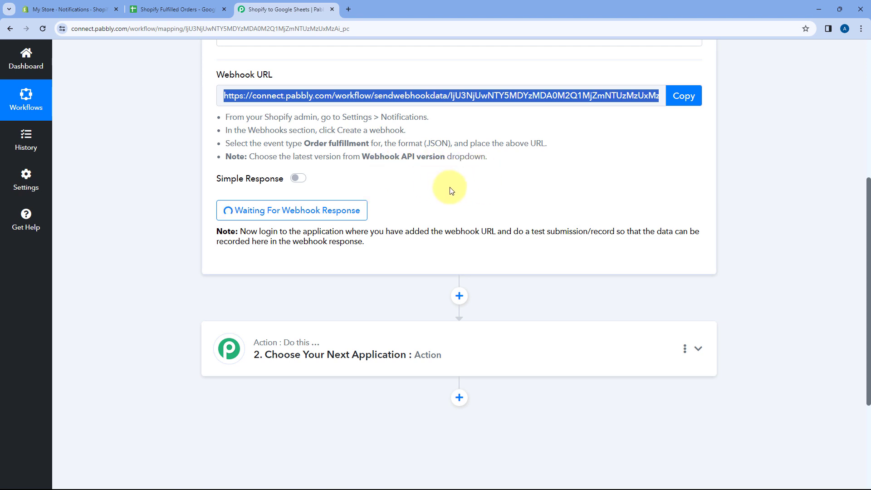
click(66, 8)
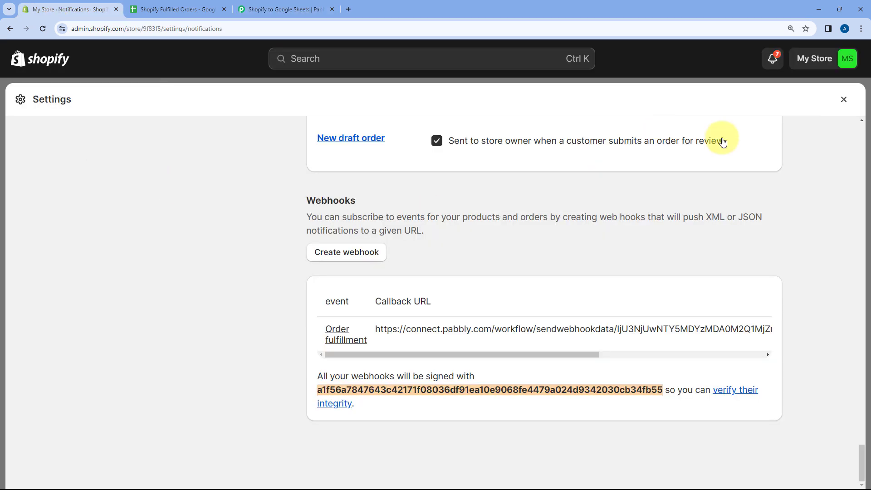
click(844, 100)
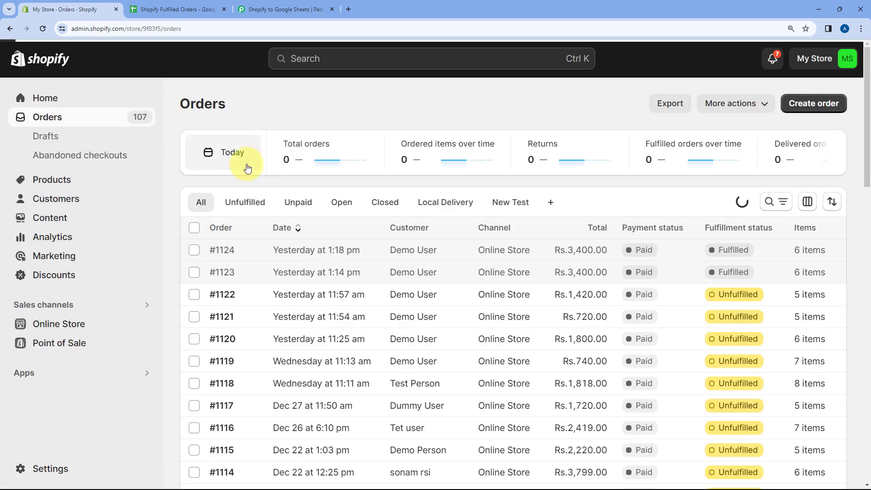
Step: Open the unfulfilled Rs.1,800.00 order placed yesterday at 11:25 am and review its items, payment and customer details
scroll(172, 176, down, 3)
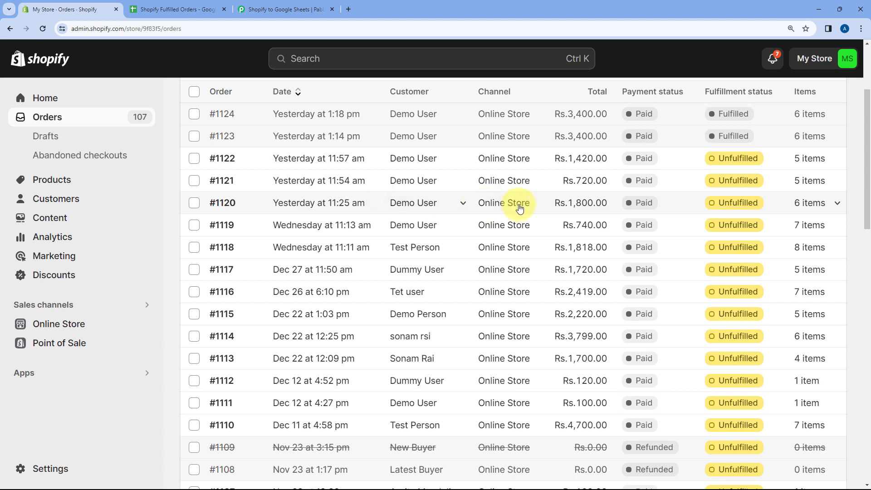
click(512, 209)
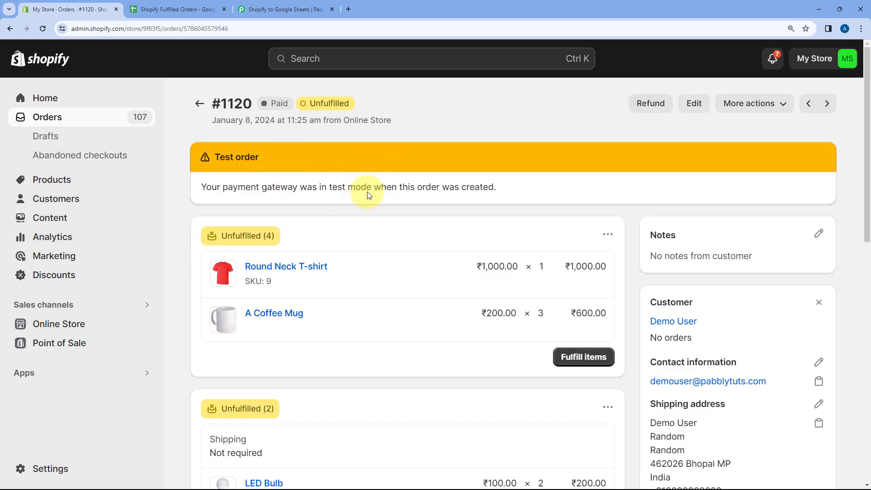
scroll(437, 203, down, 3)
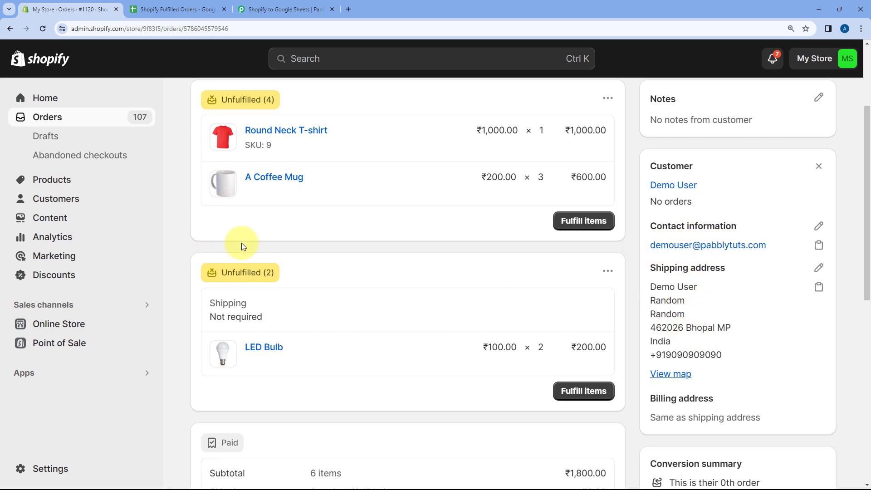
scroll(241, 243, up, 2)
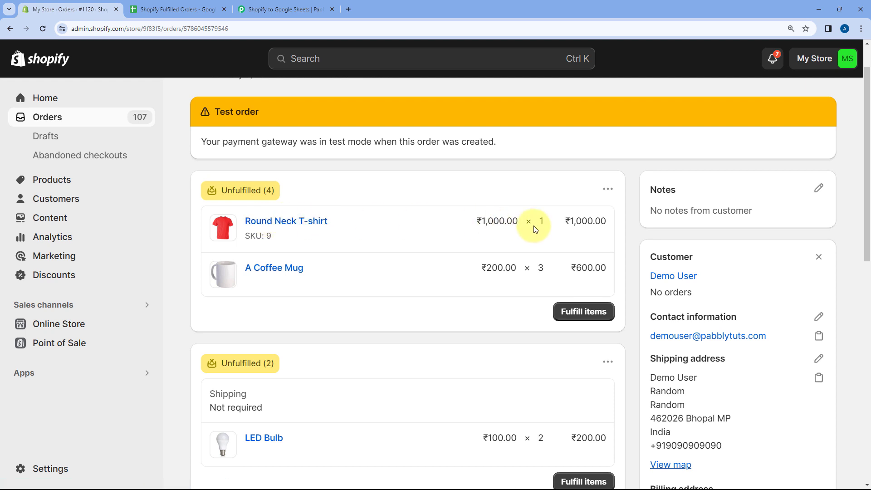
scroll(272, 220, down, 2)
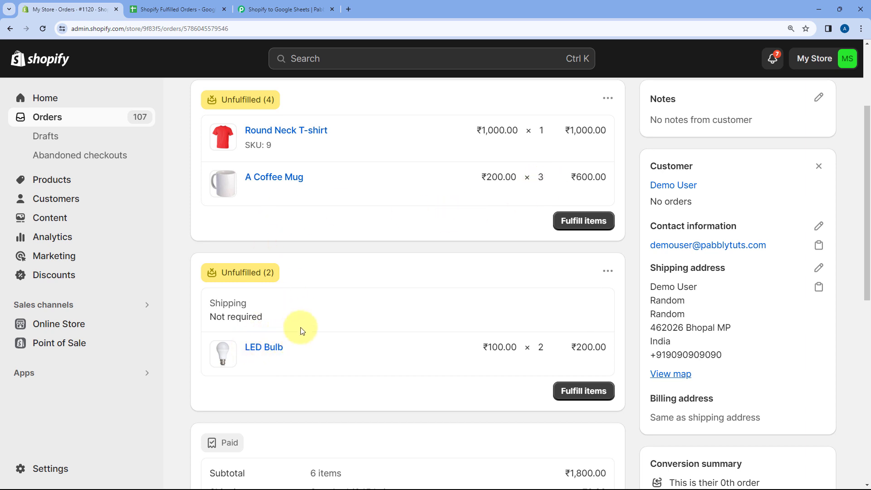
scroll(544, 313, up, 1)
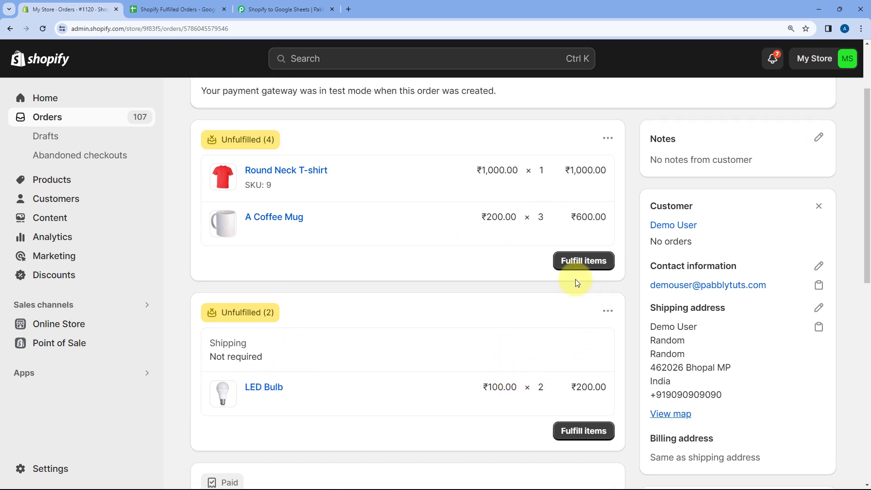
scroll(544, 295, down, 5)
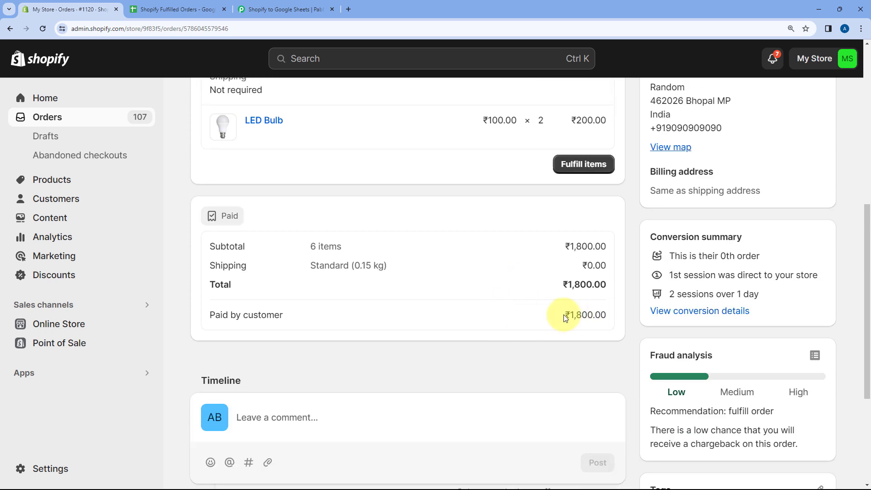
scroll(185, 154, up, 8)
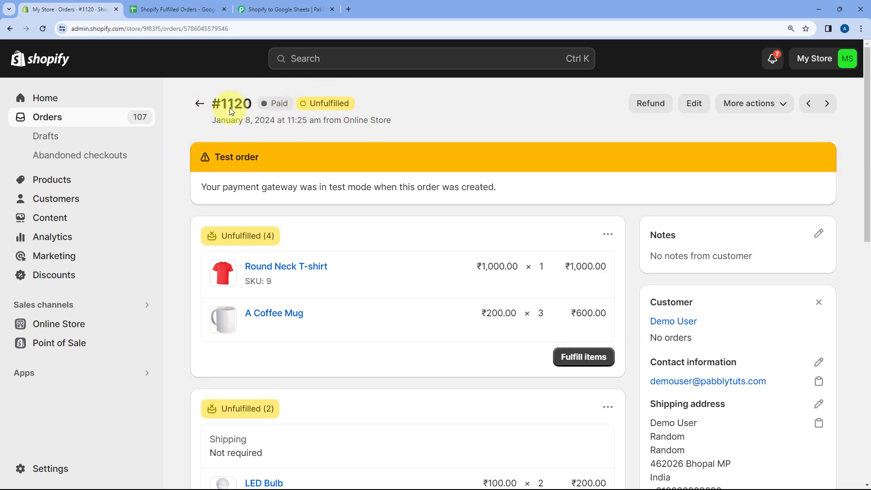
Step: Mark the Rs.1,800.00 order as fulfilled from the orders list, with a notification sent to the customer
click(200, 103)
scroll(313, 263, down, 2)
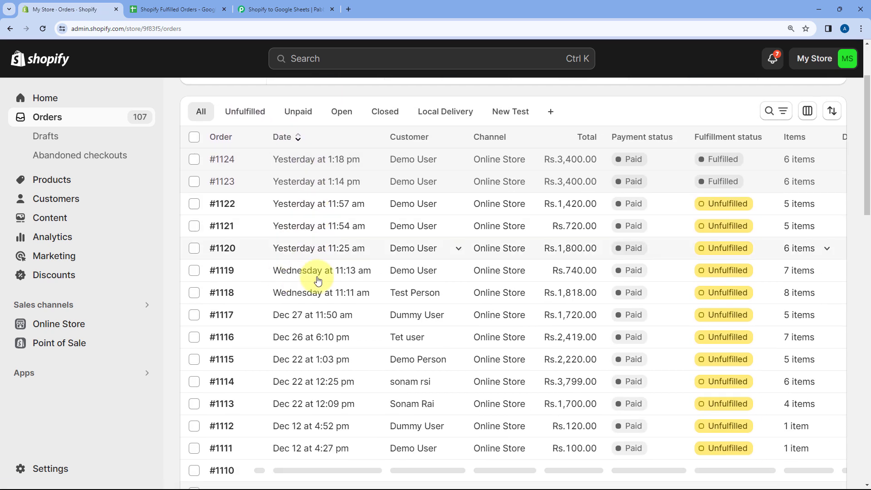
click(193, 248)
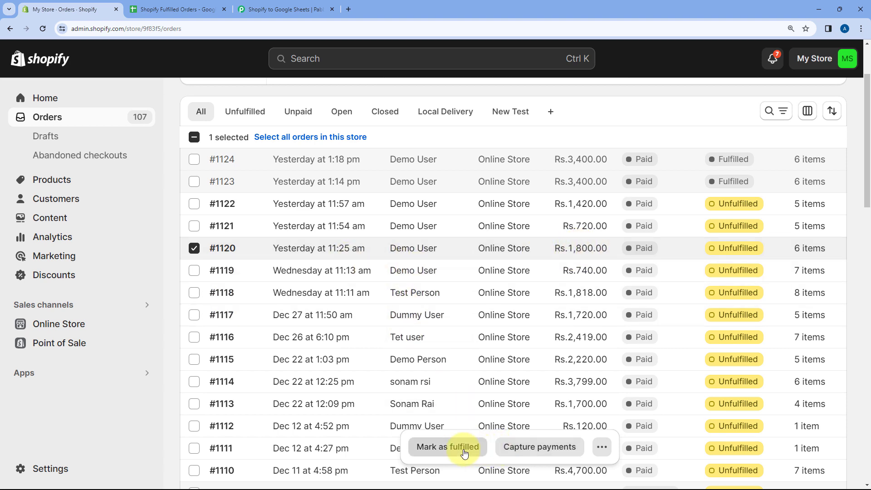
click(442, 450)
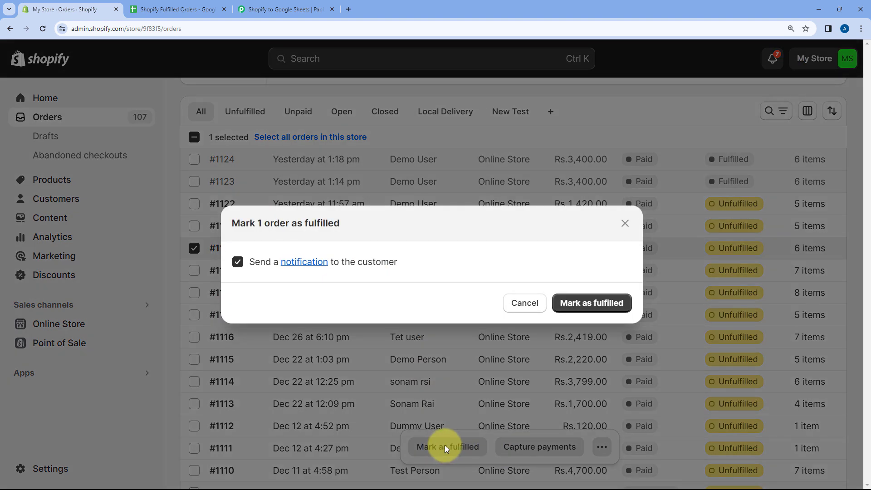
click(588, 303)
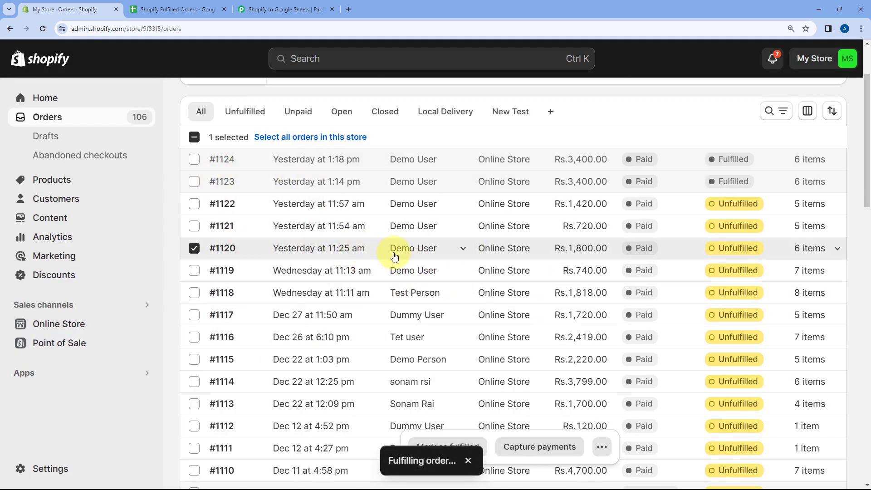
Step: Switch to Pabbly Connect and examine the labels and values in the Shopify trigger's captured webhook response
click(275, 4)
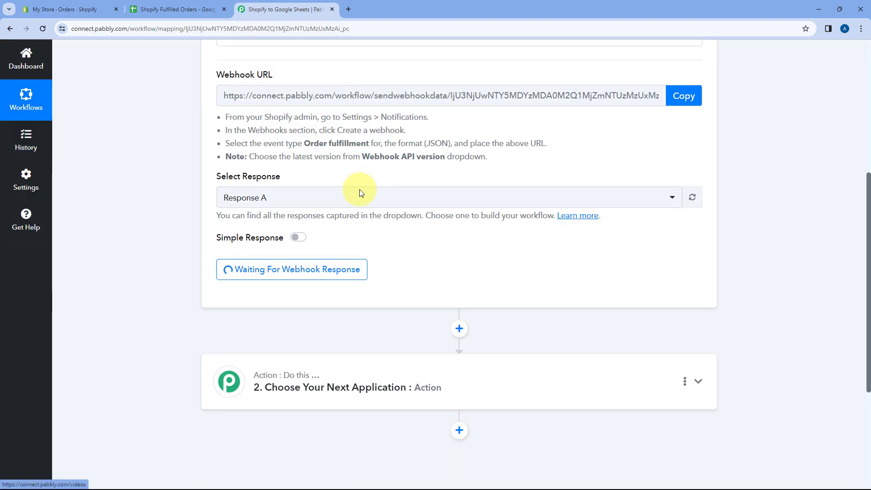
scroll(431, 233, down, 1)
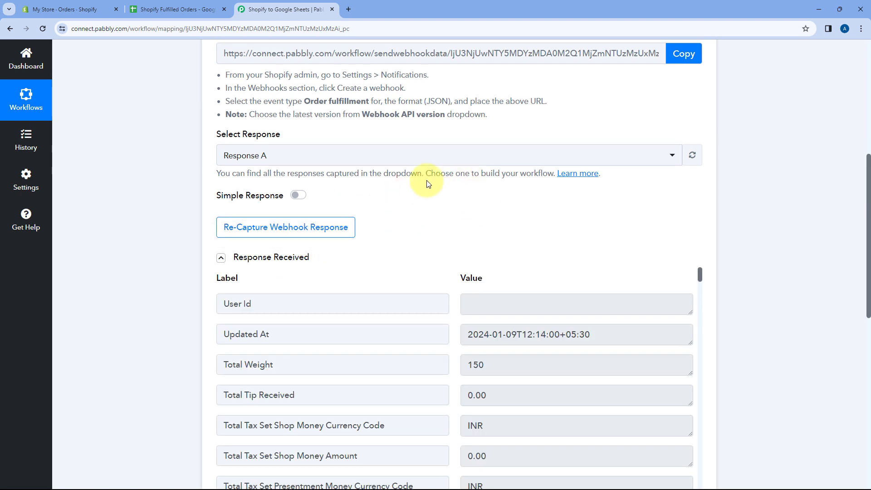
scroll(214, 181, down, 2)
scroll(181, 181, down, 1)
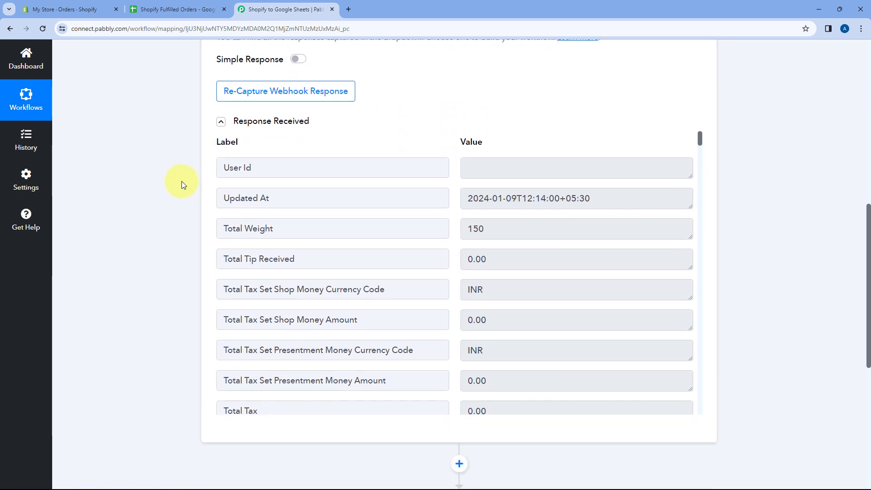
scroll(368, 183, down, 2)
scroll(452, 189, down, 3)
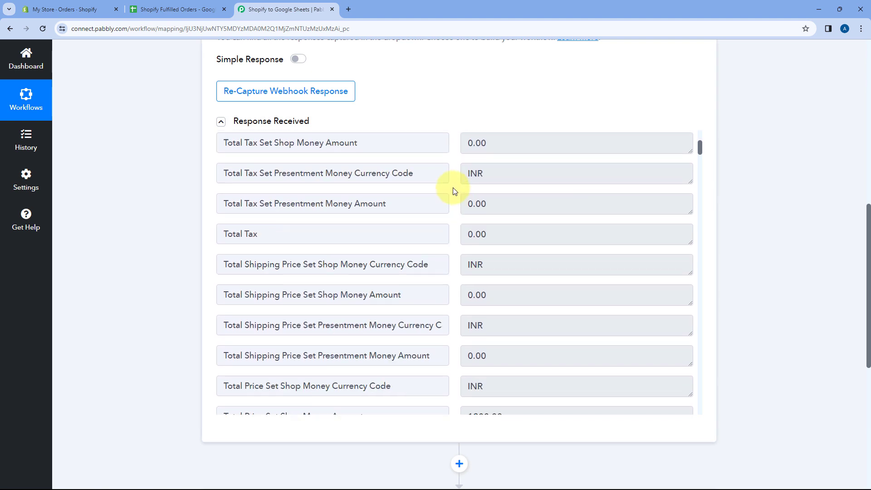
scroll(454, 196, down, 4)
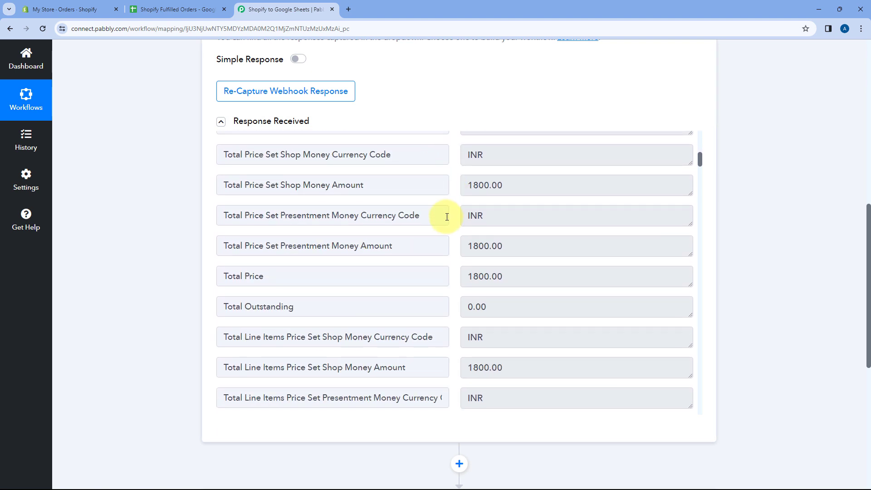
Step: Switch to the Shopify admin, open the fulfilled Rs.1,800.00 order and review its fulfilled items
click(64, 9)
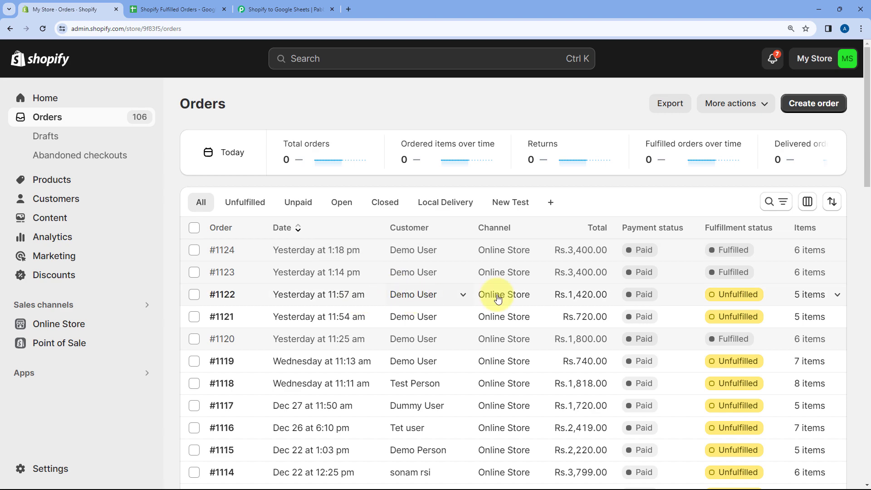
click(516, 341)
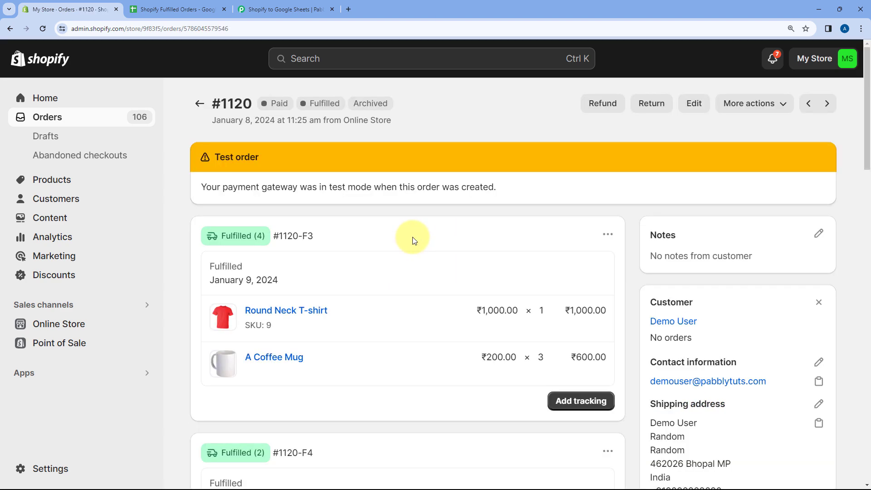
scroll(412, 237, down, 3)
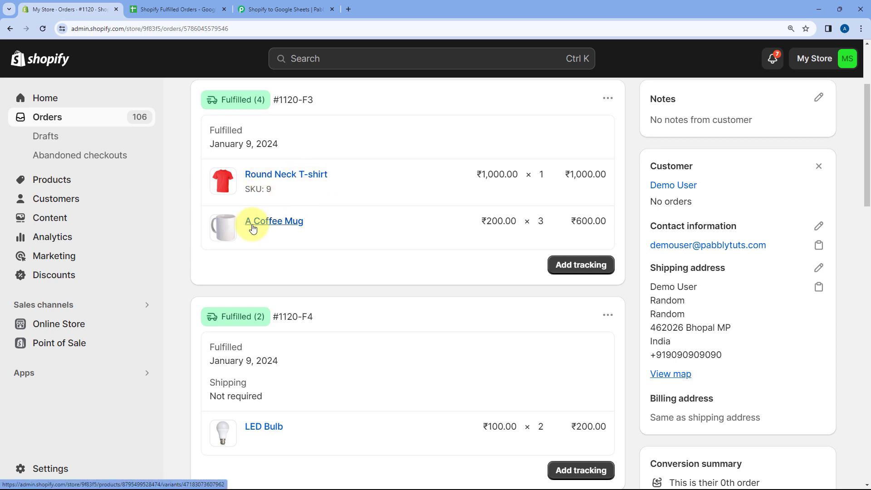
scroll(279, 358, down, 1)
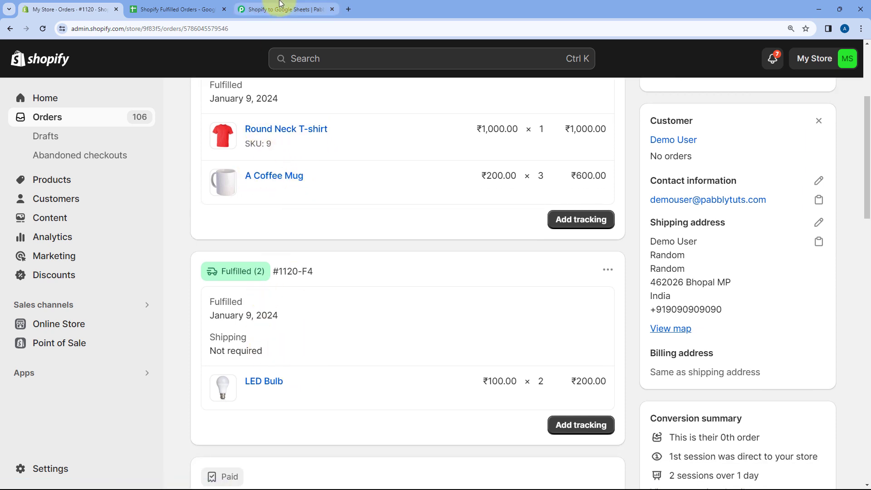
Step: Switch to Pabbly Connect and examine the total price and currency values in the captured Shopify response
click(318, 9)
scroll(454, 182, down, 2)
scroll(456, 167, down, 4)
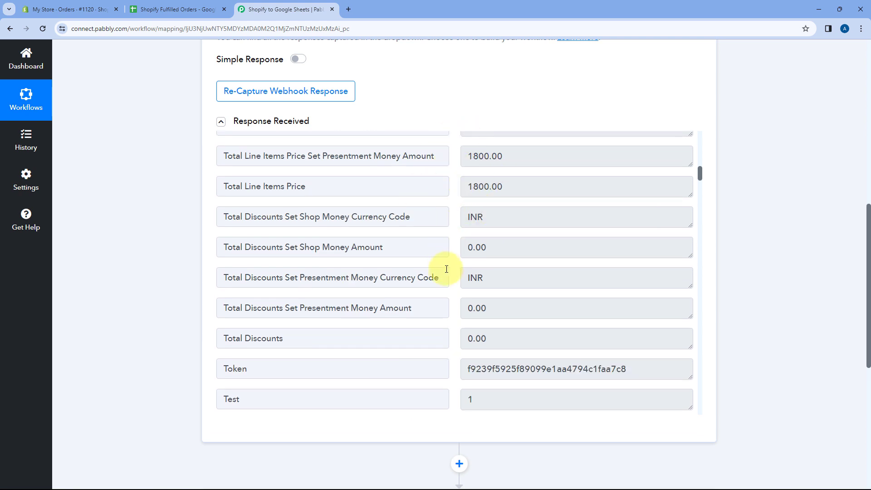
scroll(448, 267, down, 4)
scroll(448, 260, up, 8)
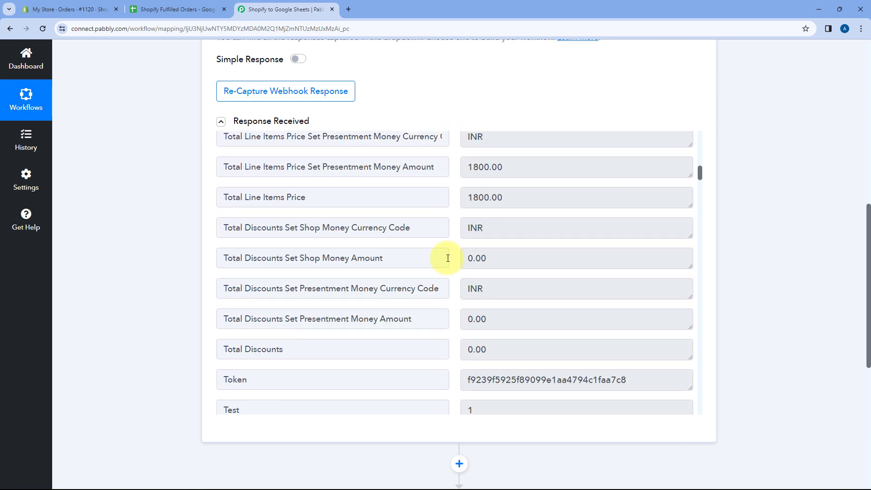
scroll(446, 257, down, 1)
scroll(444, 256, up, 2)
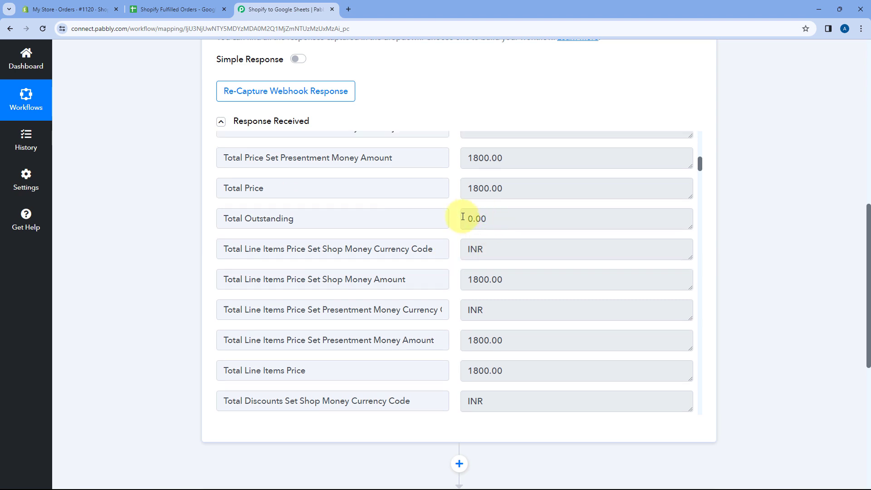
drag(540, 227, 438, 229)
click(455, 229)
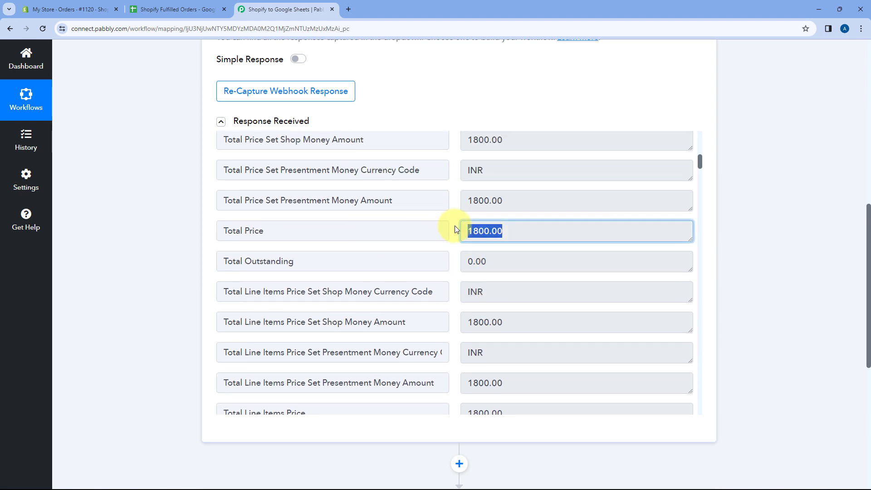
scroll(451, 245, down, 3)
drag(496, 217, 453, 219)
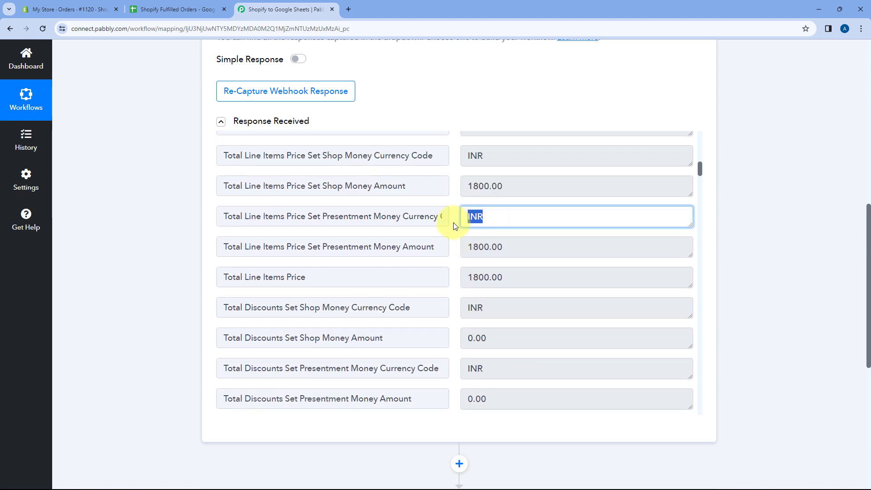
click(455, 230)
Step: Examine the subtotal and source fields, and enlarge the Shipping Lines value to read its full contents
scroll(453, 230, down, 10)
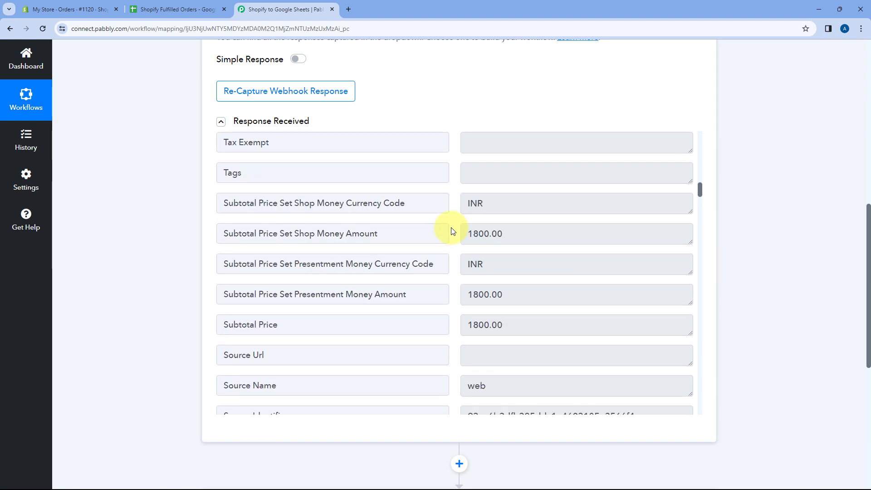
scroll(451, 229, down, 3)
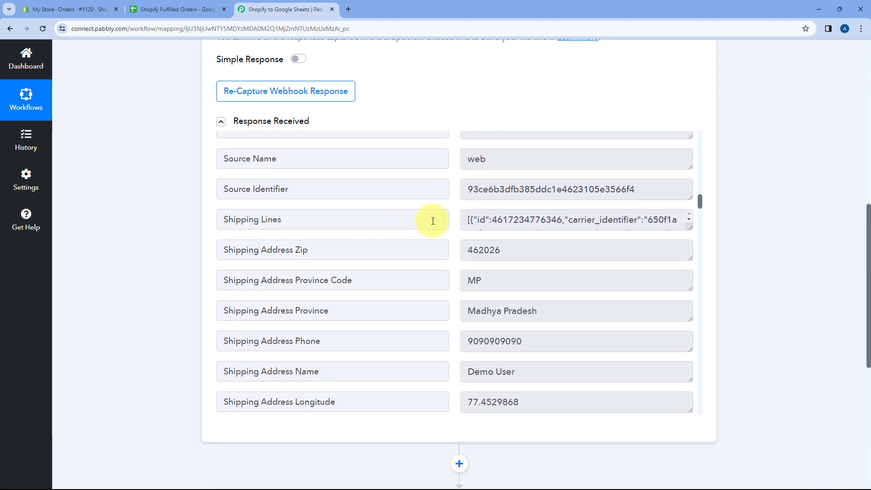
scroll(435, 218, down, 1)
drag(689, 205, 688, 340)
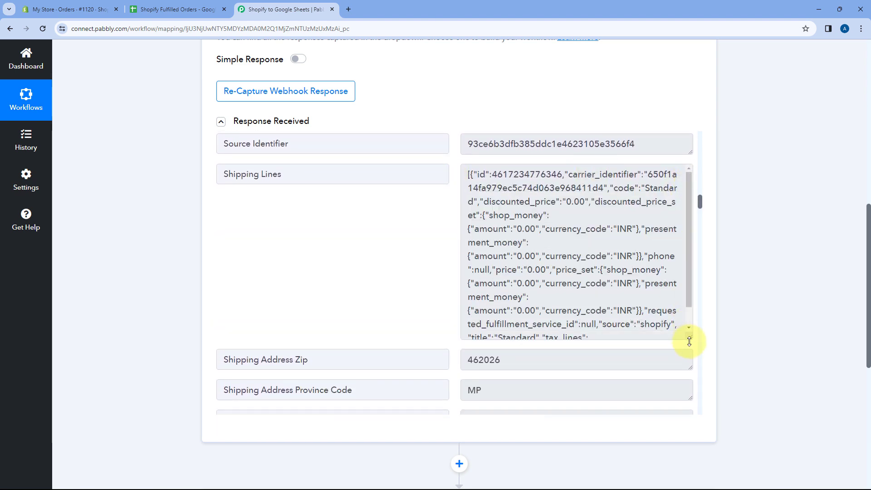
scroll(451, 225, up, 5)
Step: Check the customer's shipping name, phone, province and postal code in the captured response
scroll(454, 227, down, 4)
scroll(455, 227, down, 6)
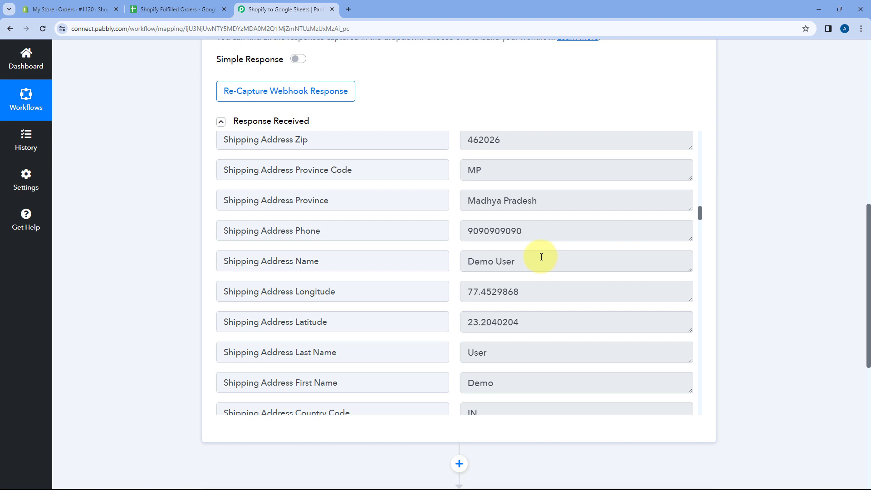
drag(541, 257, 456, 259)
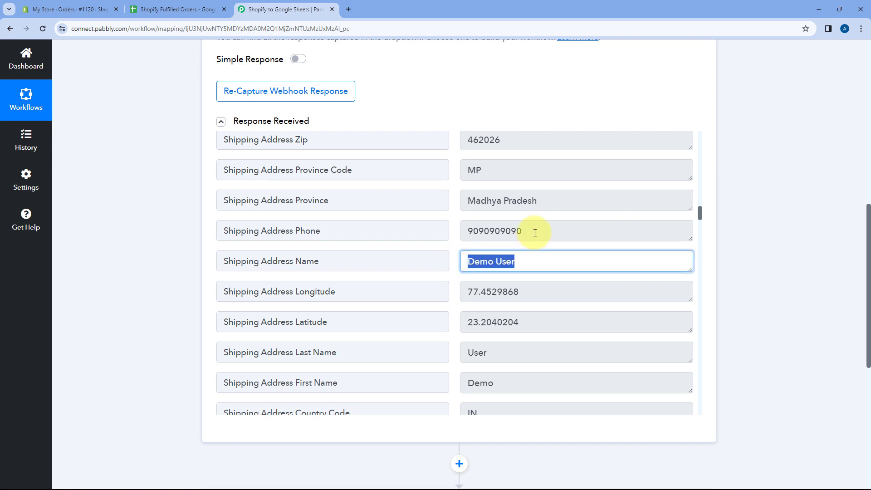
drag(535, 233, 453, 233)
drag(563, 202, 449, 203)
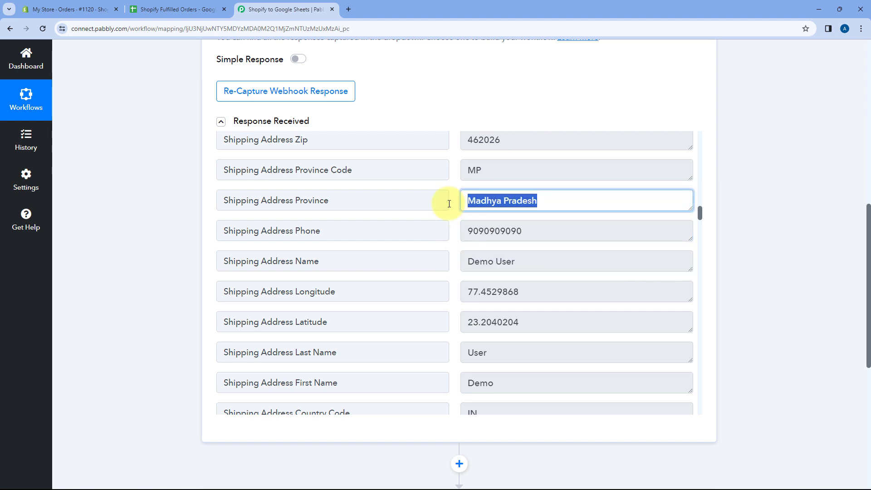
scroll(507, 171, up, 1)
drag(516, 181, 404, 197)
scroll(418, 196, down, 5)
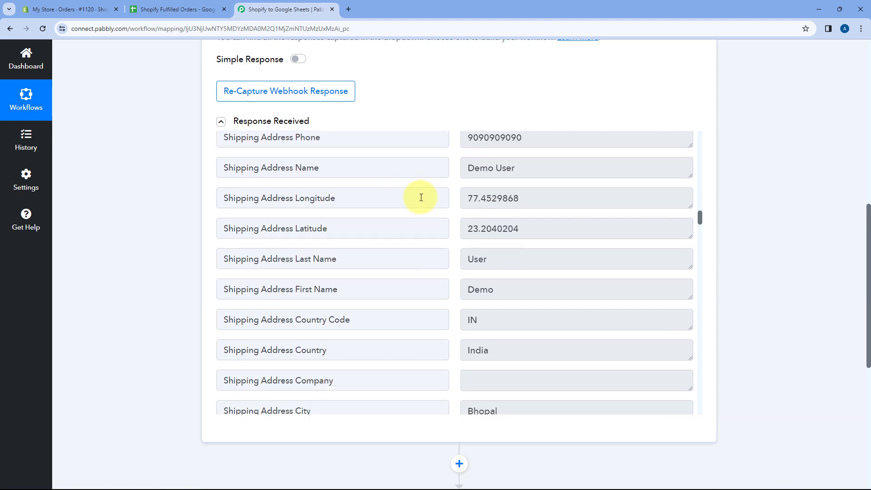
Step: Check the shipping address first name, last name, city and address lines in the captured response
drag(497, 202, 439, 203)
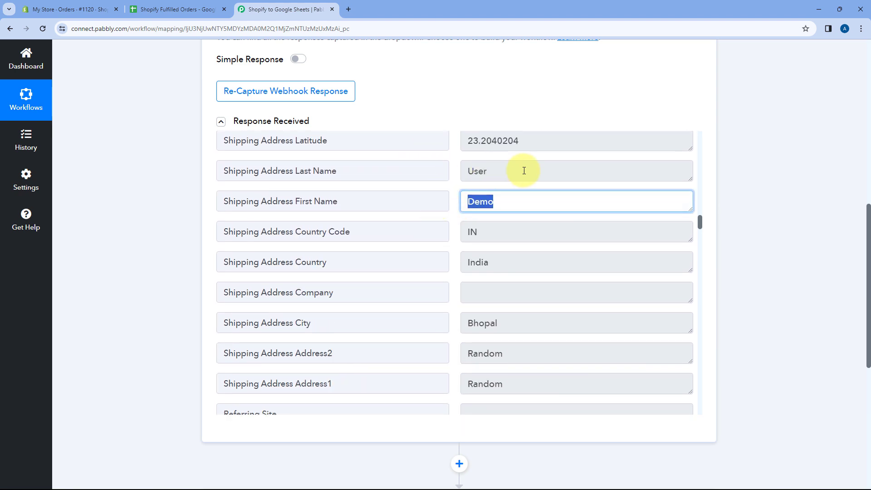
drag(524, 171, 453, 175)
scroll(458, 179, down, 4)
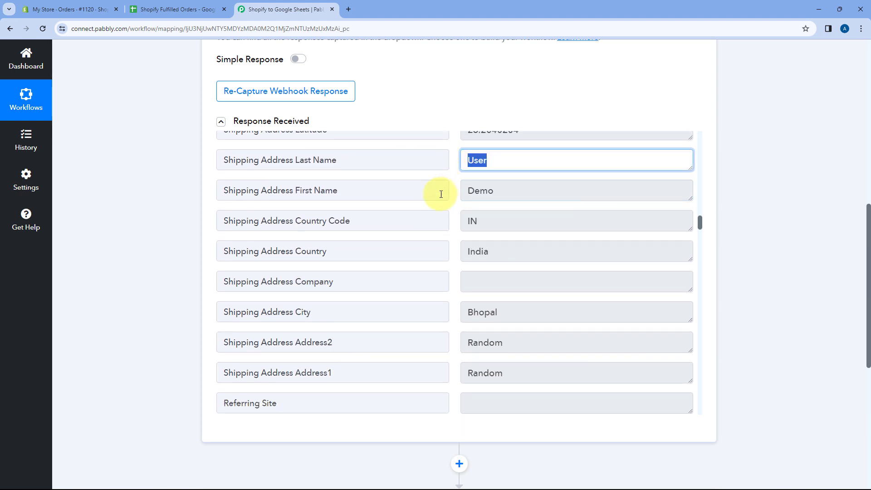
scroll(474, 222, down, 1)
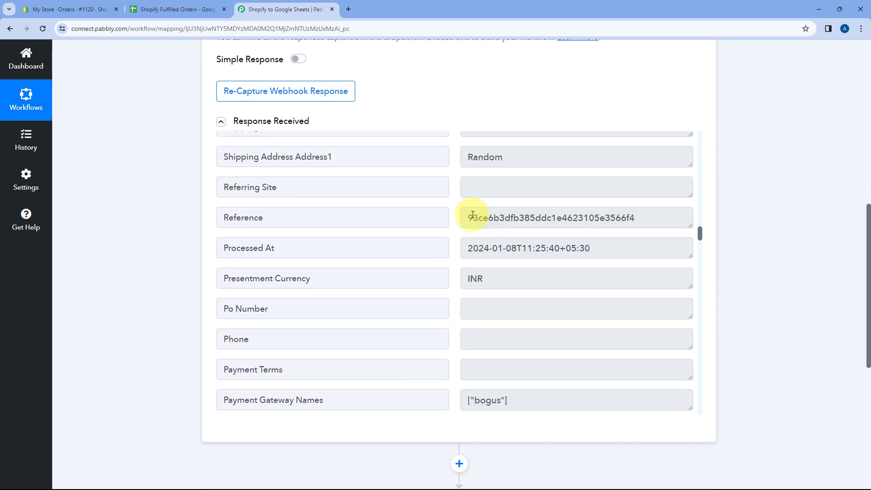
Step: Examine the payment gateway, order status URL, order number and order name fields of the captured response
scroll(470, 222, down, 8)
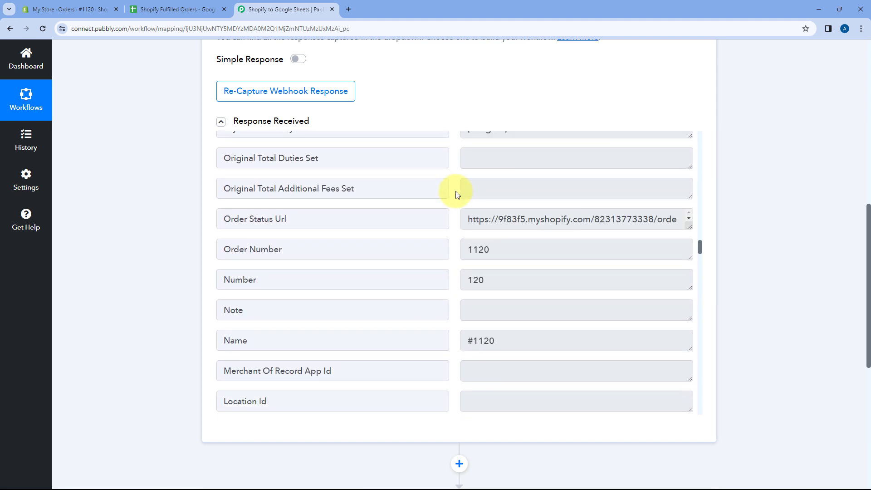
scroll(342, 214, down, 2)
drag(523, 209, 444, 207)
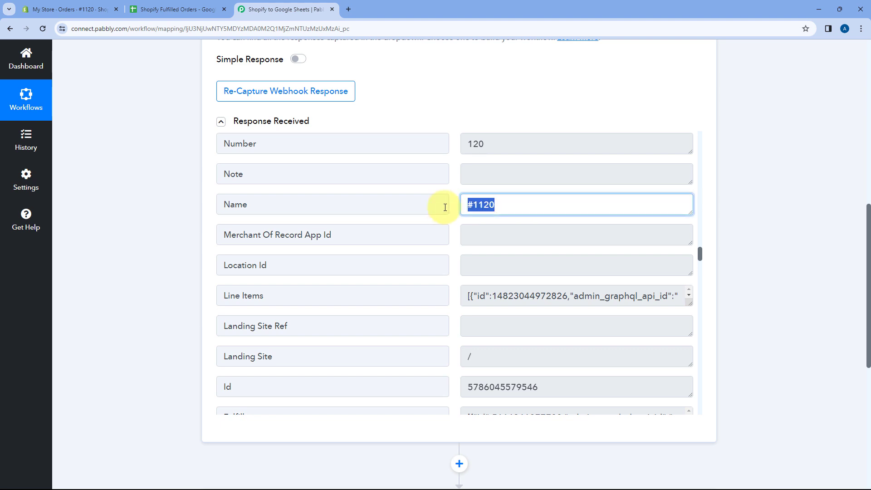
drag(699, 253, 690, 199)
scroll(689, 218, down, 15)
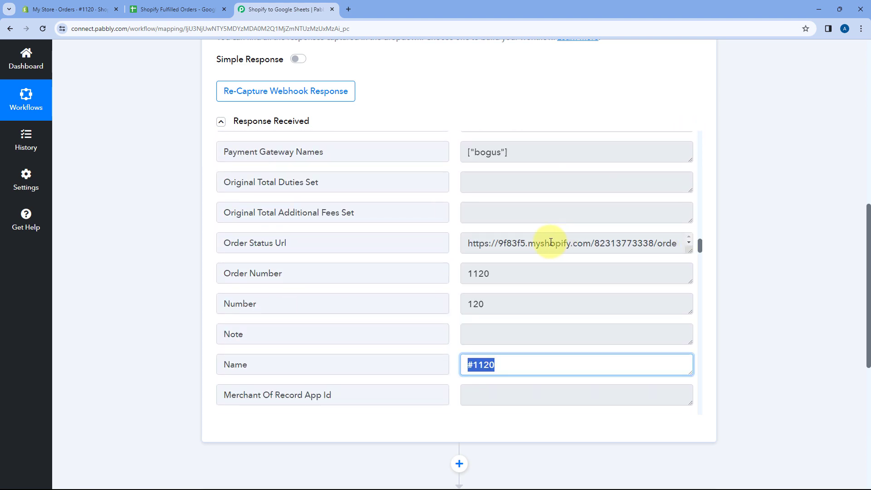
scroll(485, 236, down, 2)
click(456, 276)
scroll(441, 274, down, 6)
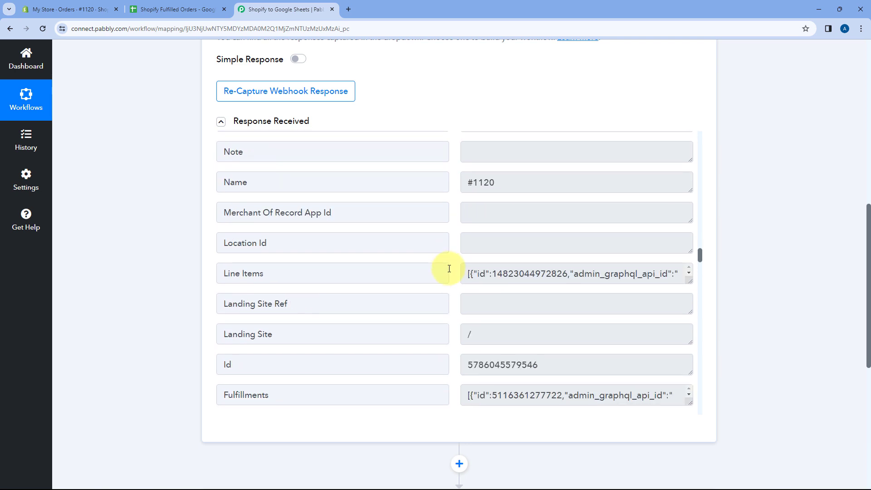
Step: Locate the Line Items field and enlarge its value box to read the ordered product details
drag(291, 188, 222, 186)
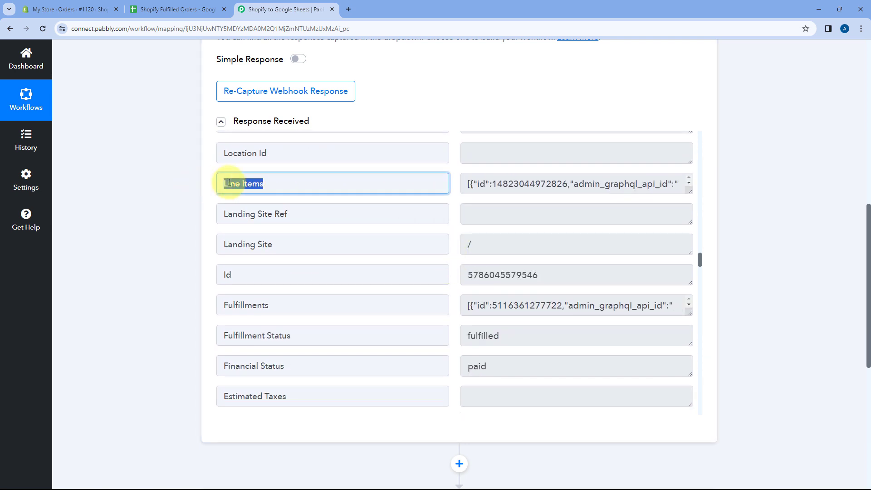
click(465, 181)
drag(689, 189, 690, 408)
scroll(436, 224, down, 2)
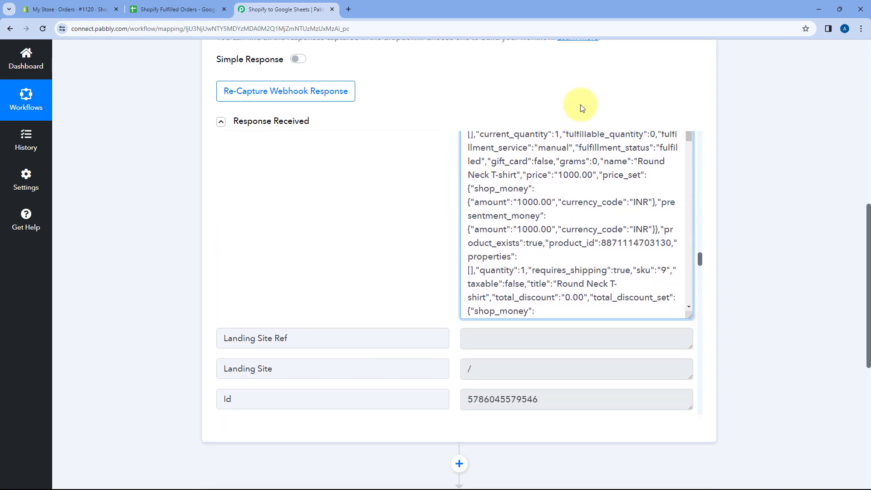
scroll(680, 293, down, 2)
drag(687, 309, 682, 430)
scroll(553, 369, up, 3)
scroll(536, 201, up, 3)
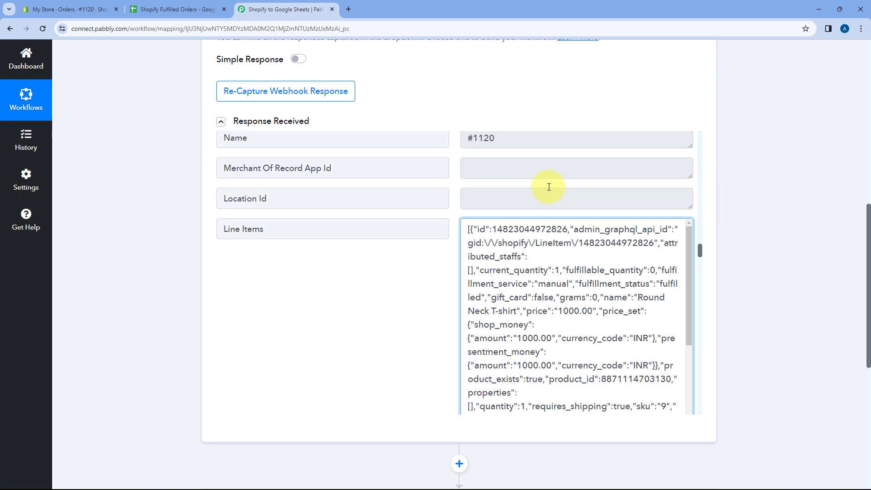
click(448, 258)
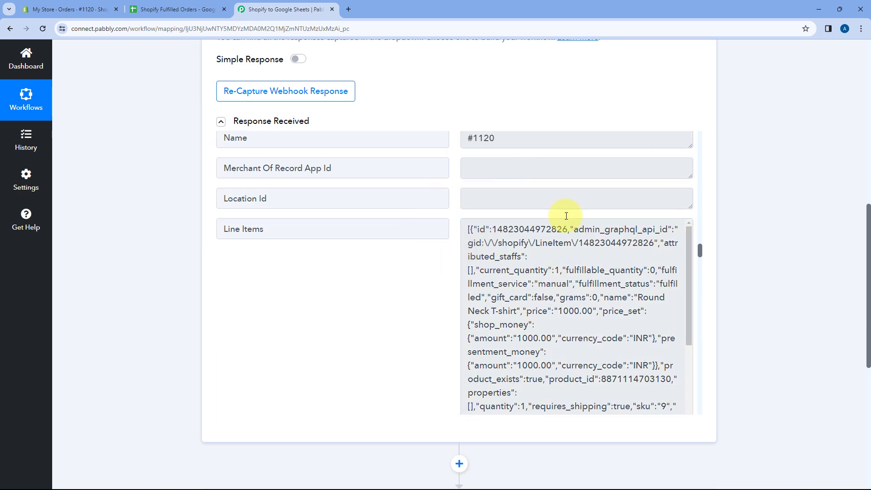
Step: Review the products in the fulfilled Shopify order for comparison, and return to the captured response in Pabbly Connect
click(68, 9)
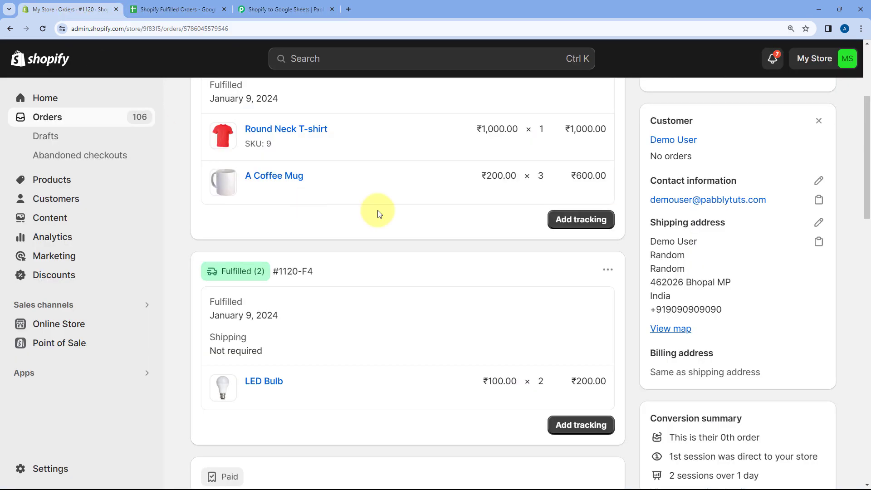
scroll(370, 217, up, 3)
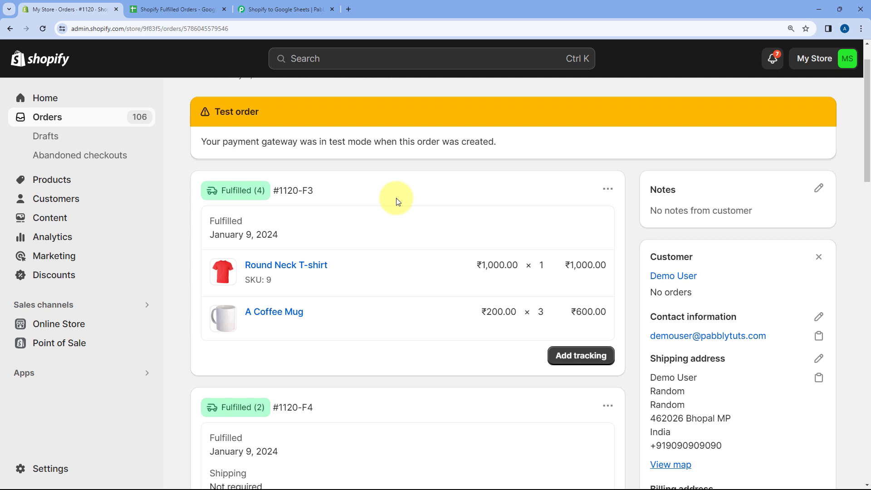
click(297, 10)
scroll(422, 104, up, 1)
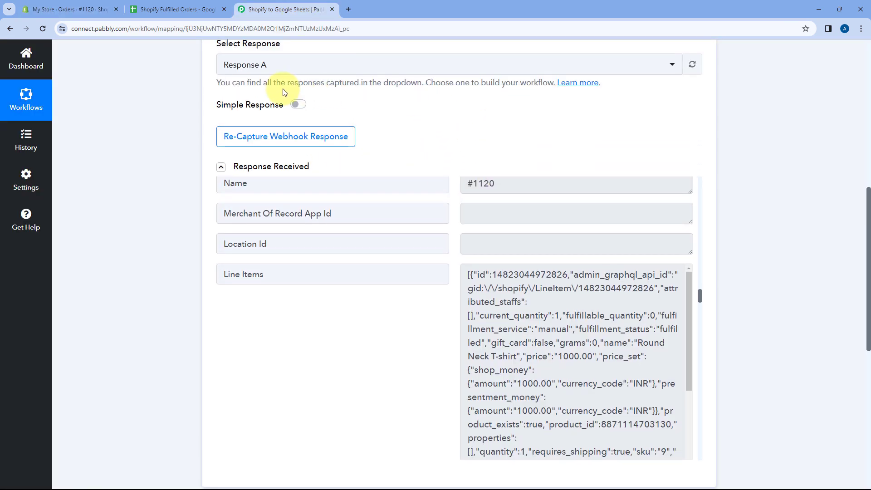
scroll(394, 120, down, 1)
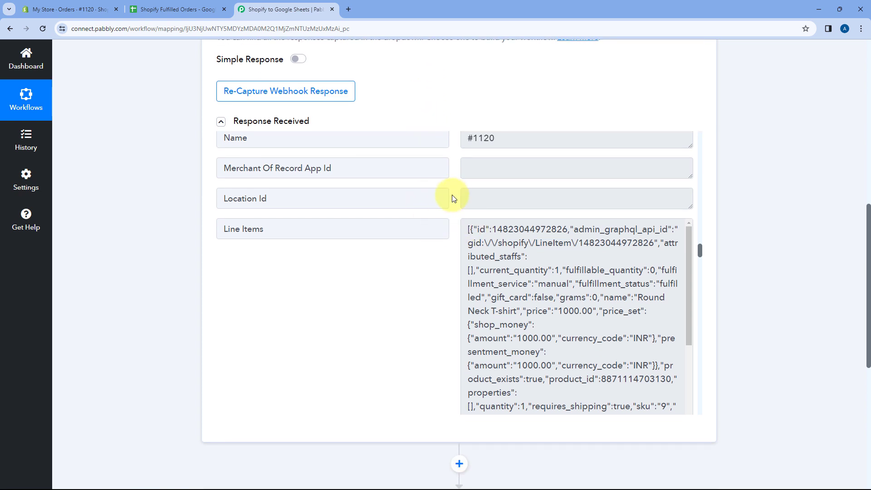
Step: Highlight the Line Items label and its value, and examine how the product entries are grouped in the array
scroll(456, 208, down, 1)
drag(321, 183, 210, 187)
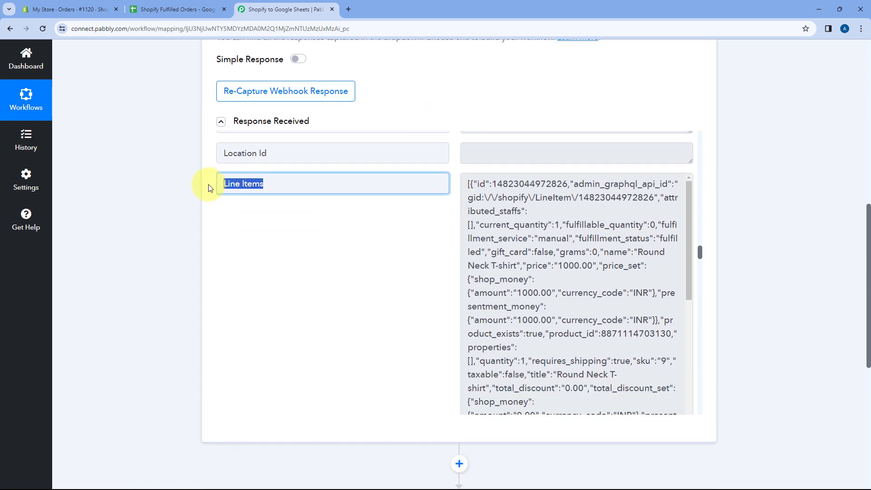
drag(468, 183, 634, 225)
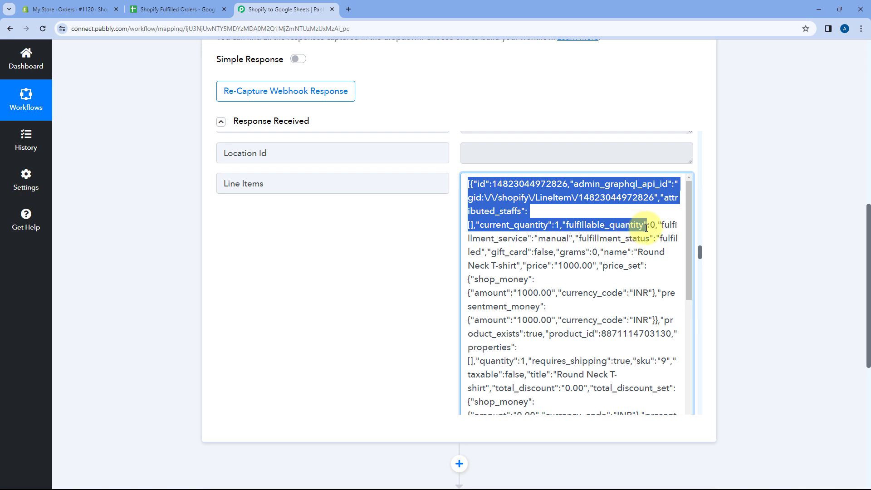
click(569, 218)
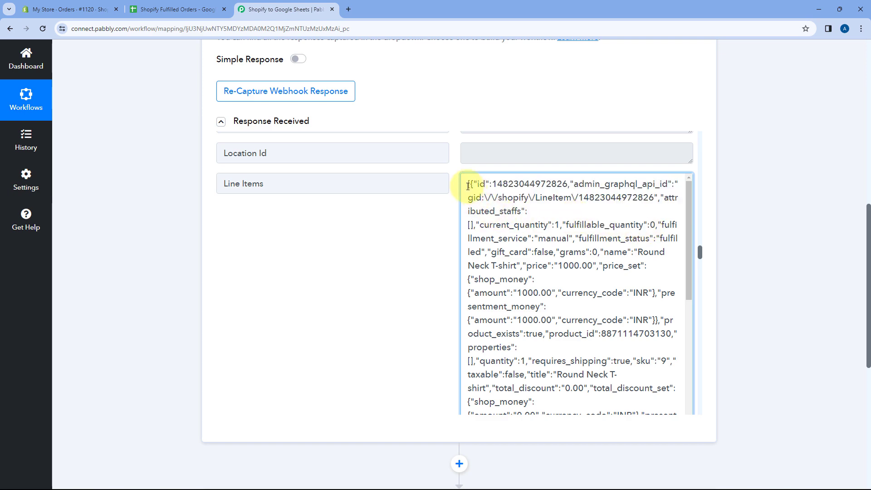
drag(465, 184, 312, 184)
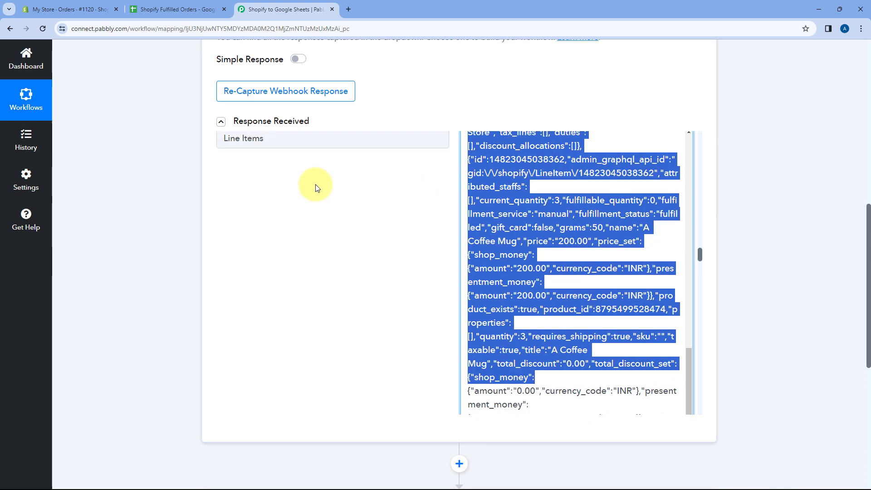
Step: Clear the text highlight in the Line Items value and reread the array from its first product entry
click(541, 191)
scroll(502, 195, up, 10)
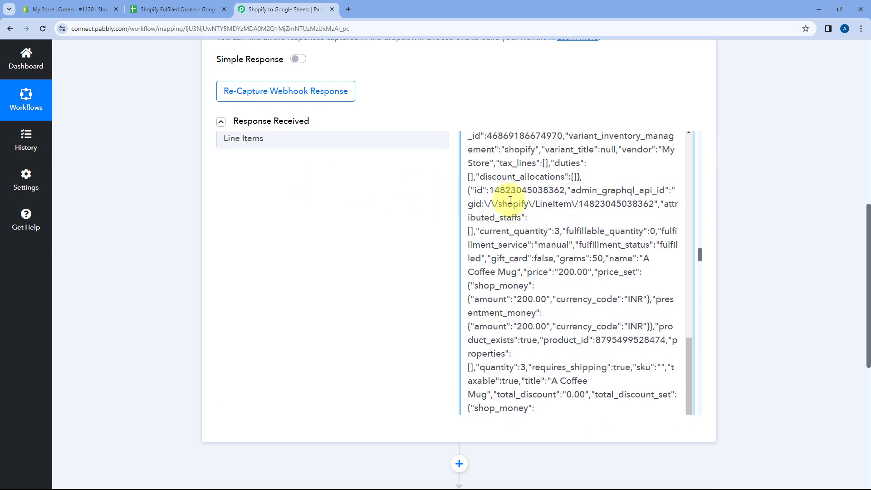
scroll(476, 200, up, 6)
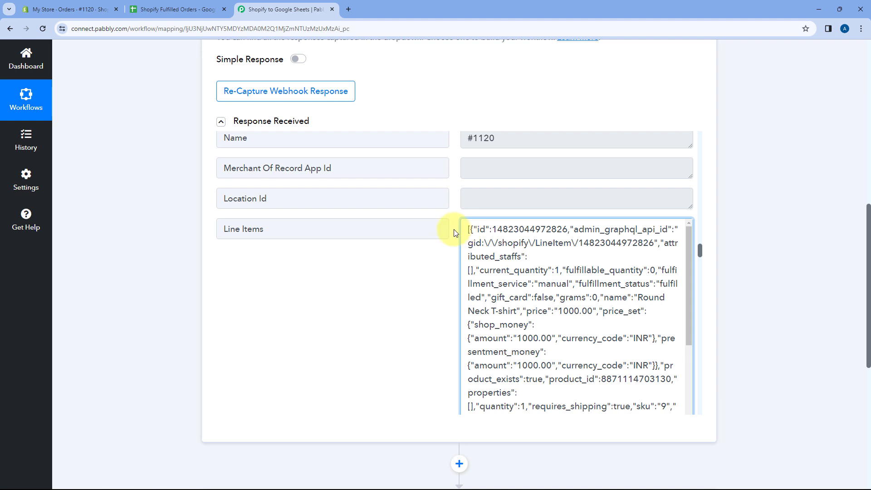
scroll(454, 230, down, 5)
scroll(428, 216, up, 5)
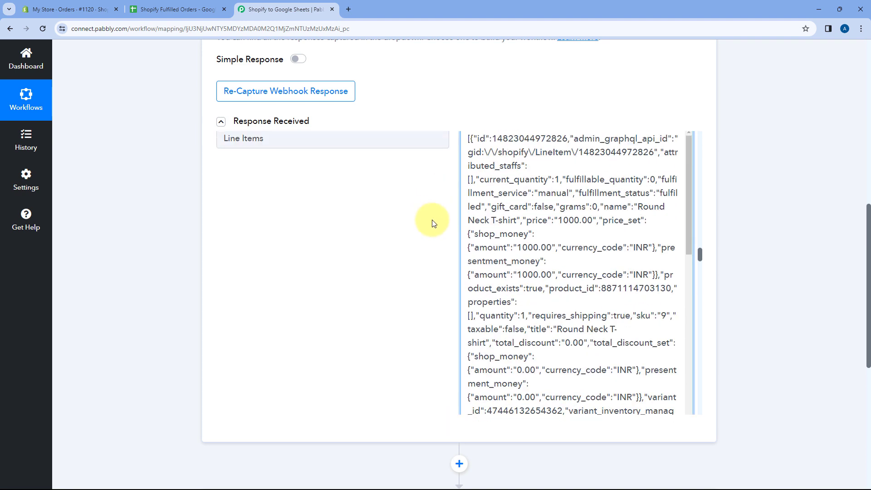
click(458, 241)
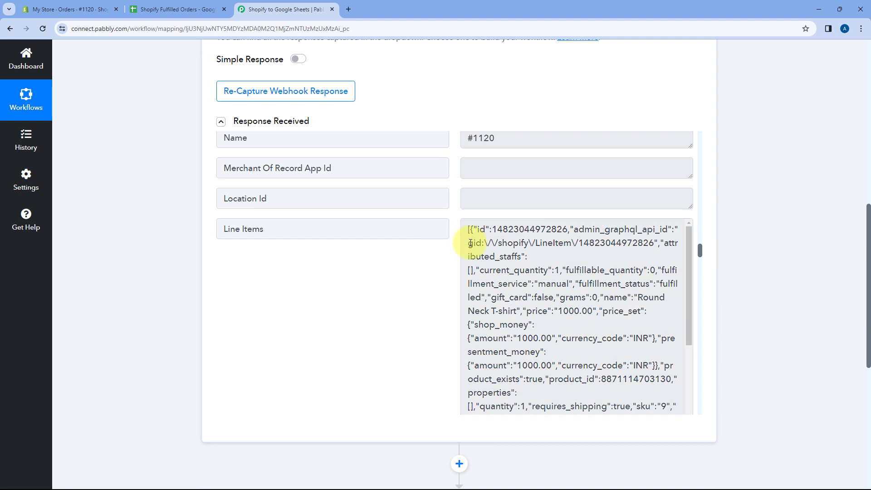
Step: Examine the email, customer and default address fields that follow the Line Items in the captured response, highlighting the email value
scroll(456, 251, down, 6)
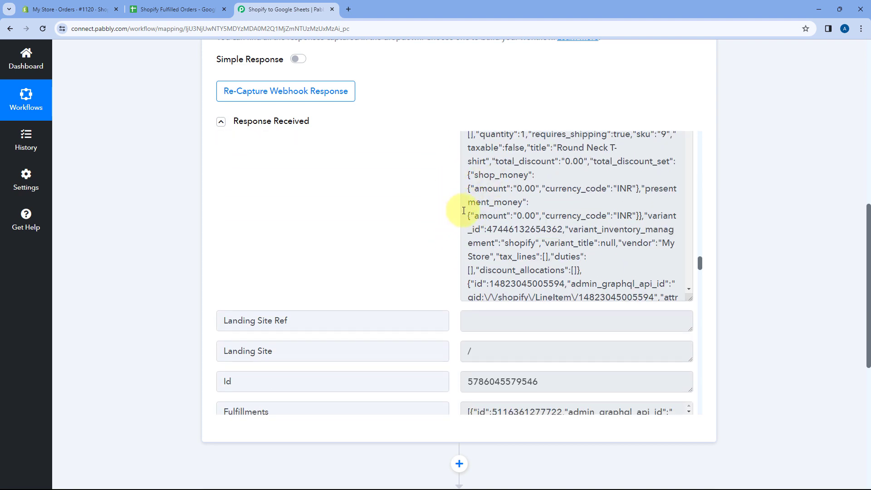
scroll(464, 211, down, 10)
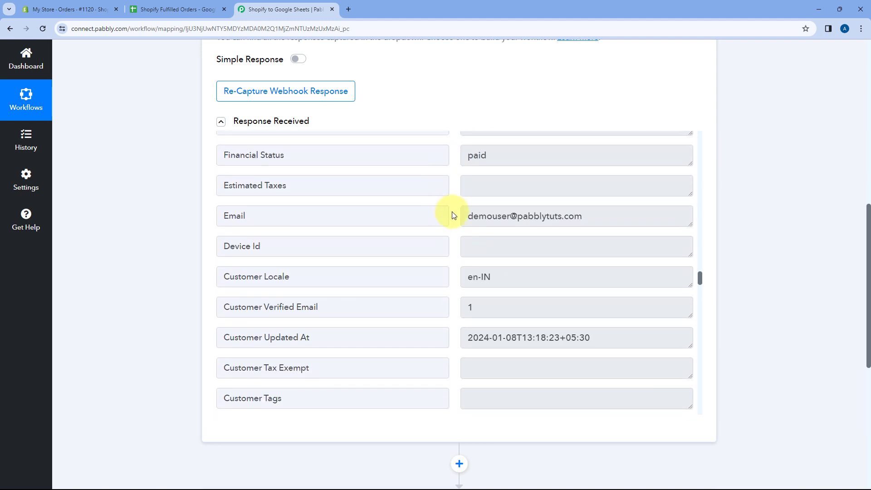
scroll(451, 210, down, 3)
scroll(451, 209, up, 2)
click(607, 171)
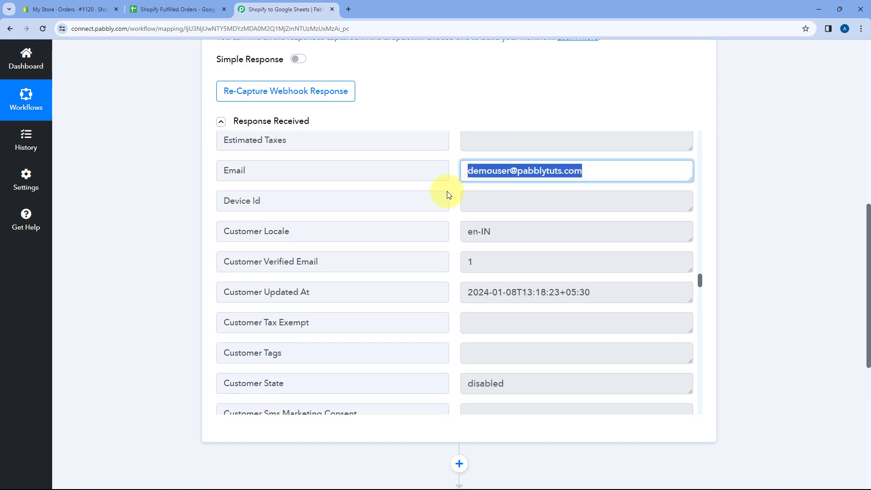
click(451, 198)
scroll(453, 199, down, 12)
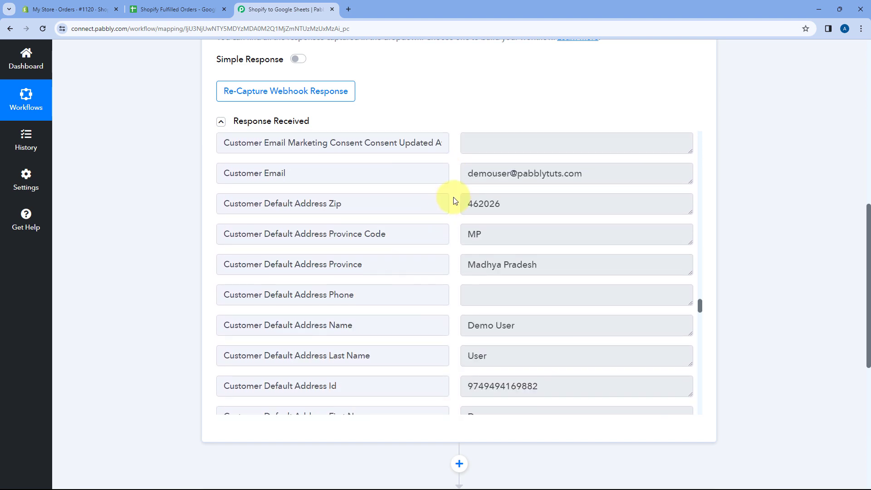
scroll(455, 201, down, 5)
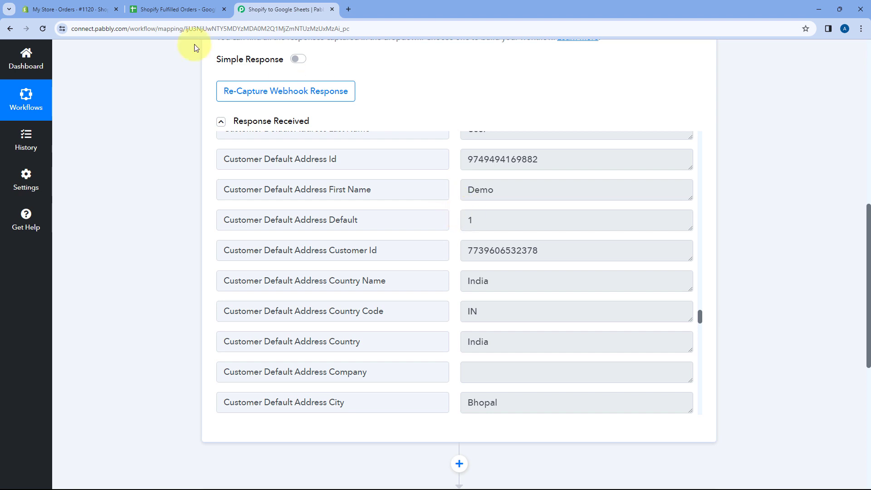
Step: Switch to the fulfilled Shopify order to compare its details with the captured data, and return to the response in Pabbly Connect
click(69, 9)
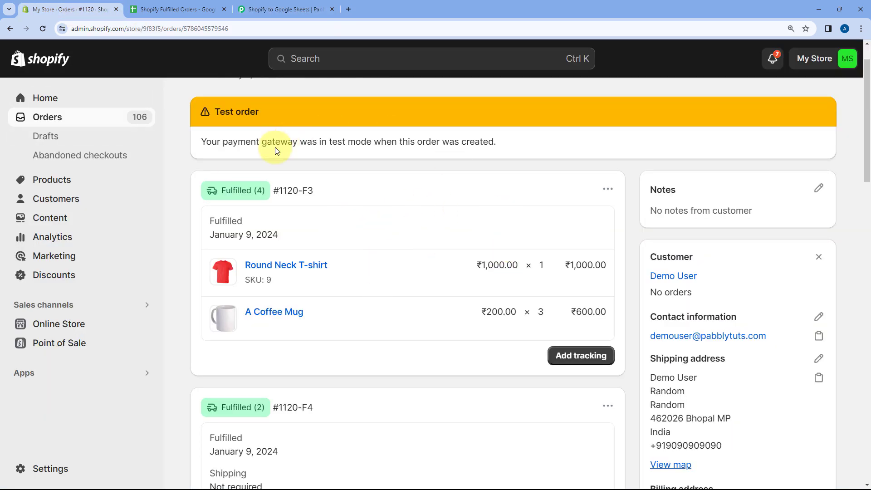
scroll(377, 169, up, 1)
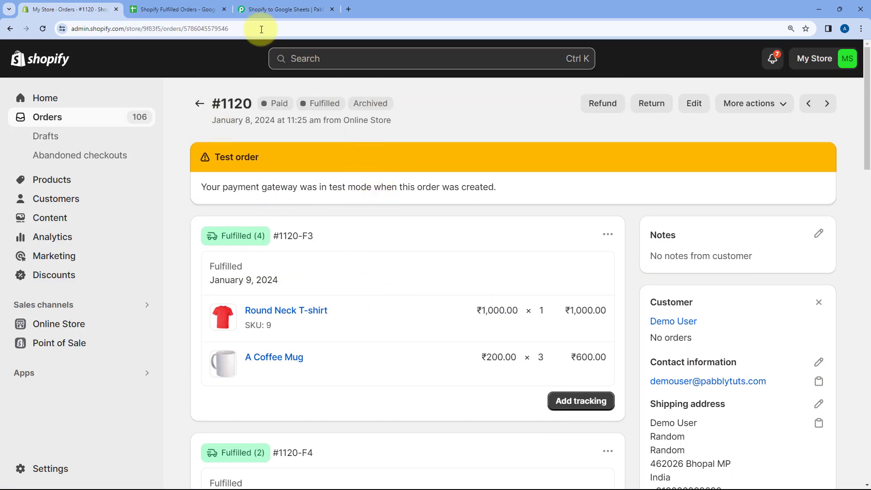
click(279, 3)
scroll(451, 238, down, 3)
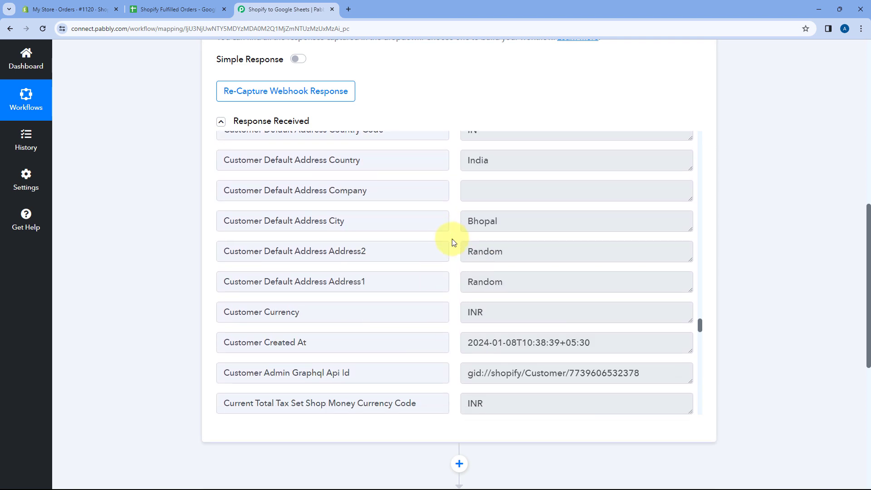
Step: Find the Line Items array in the captured response again and check it against the products in the Shopify order
scroll(451, 238, up, 5)
scroll(452, 241, up, 20)
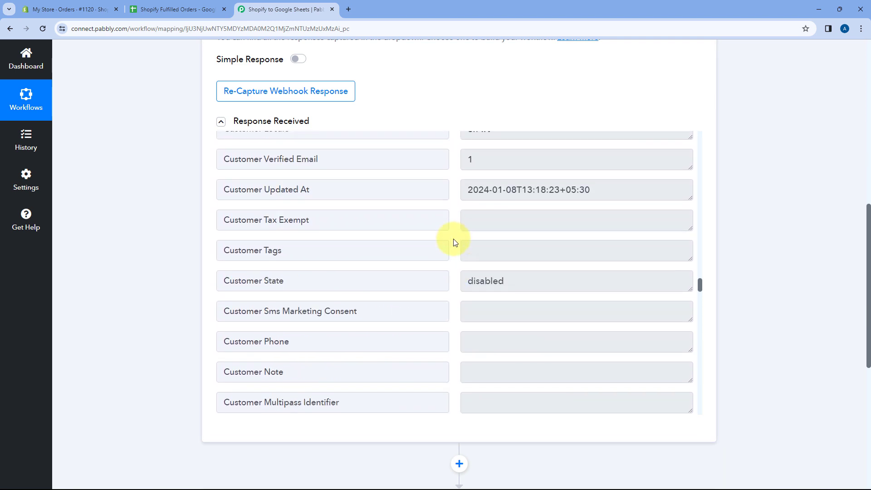
scroll(453, 239, up, 8)
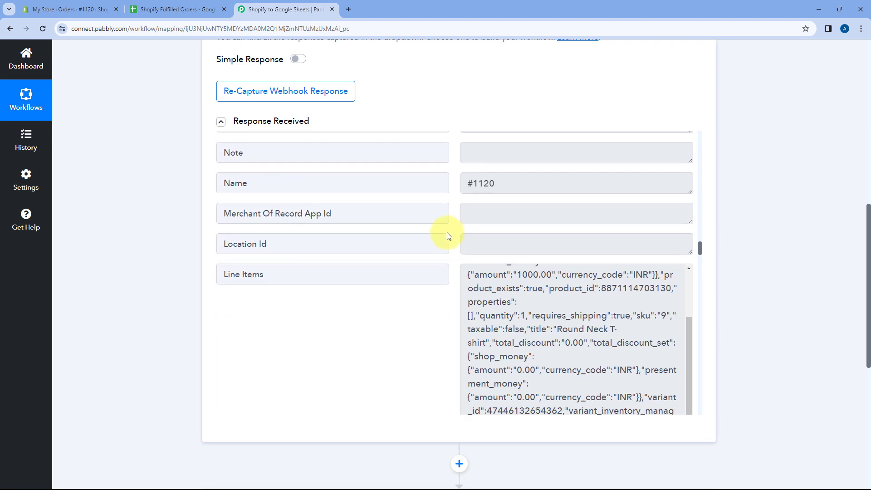
click(62, 4)
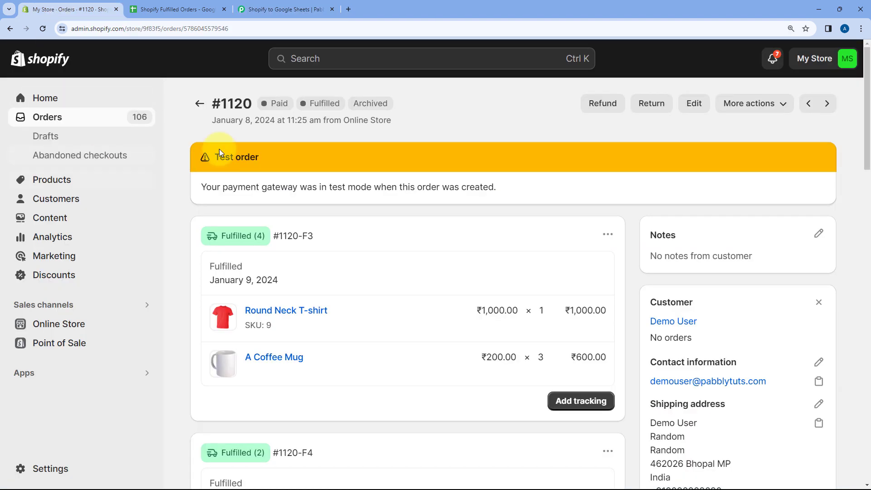
click(281, 9)
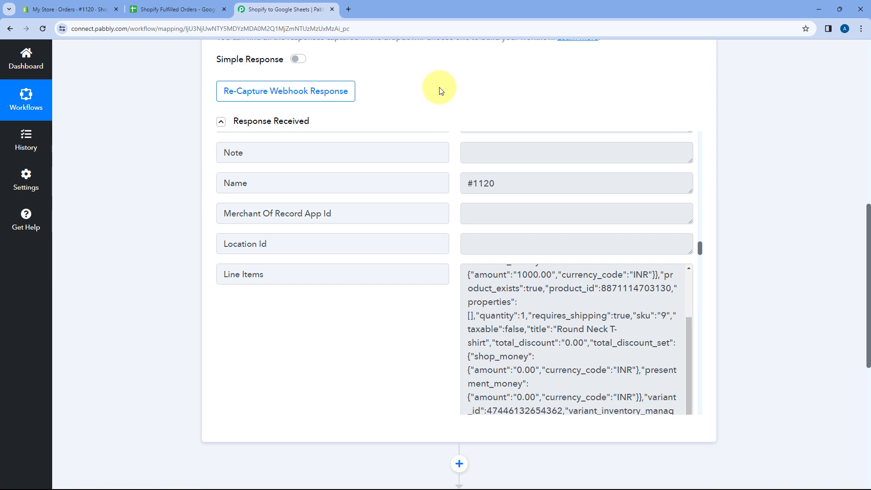
scroll(451, 180, down, 2)
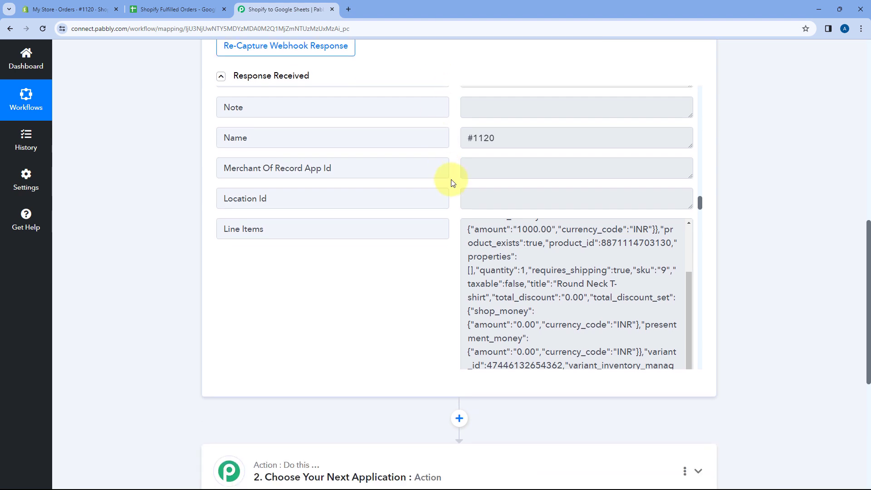
scroll(483, 221, up, 3)
scroll(470, 253, up, 2)
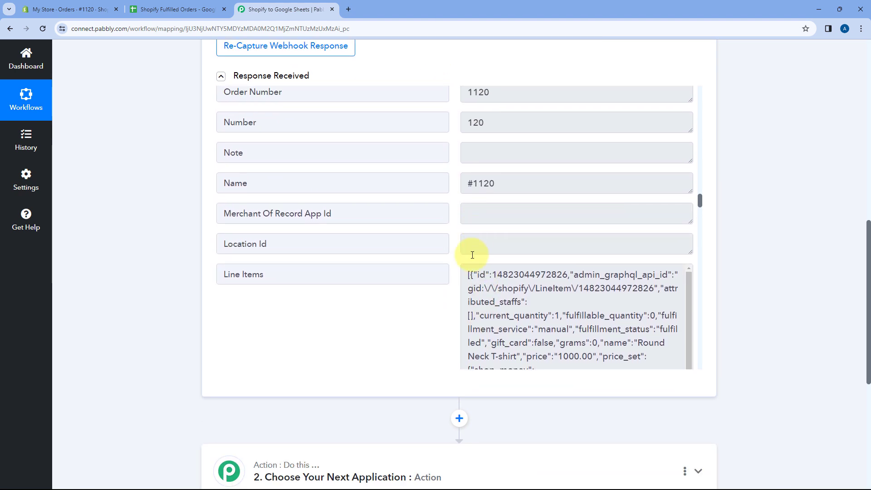
Step: Expand the second workflow step and choose Data Transformer by Pabbly as its action app
scroll(176, 240, down, 3)
scroll(179, 233, down, 5)
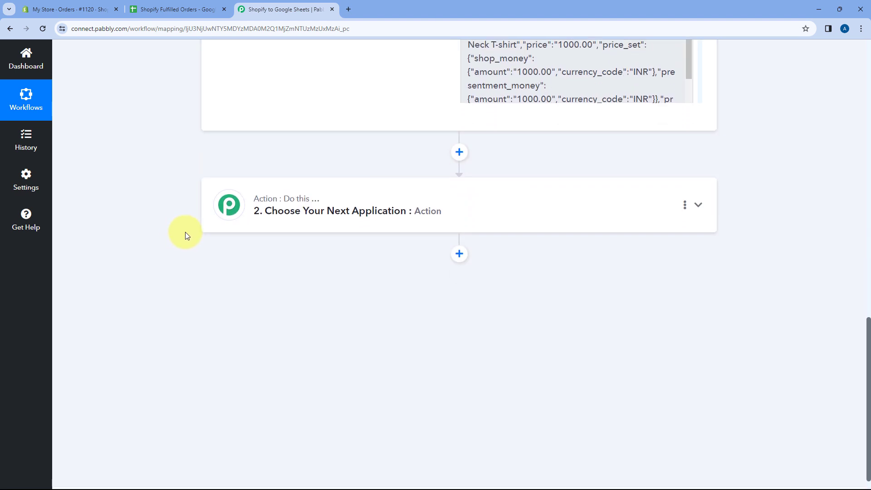
click(454, 176)
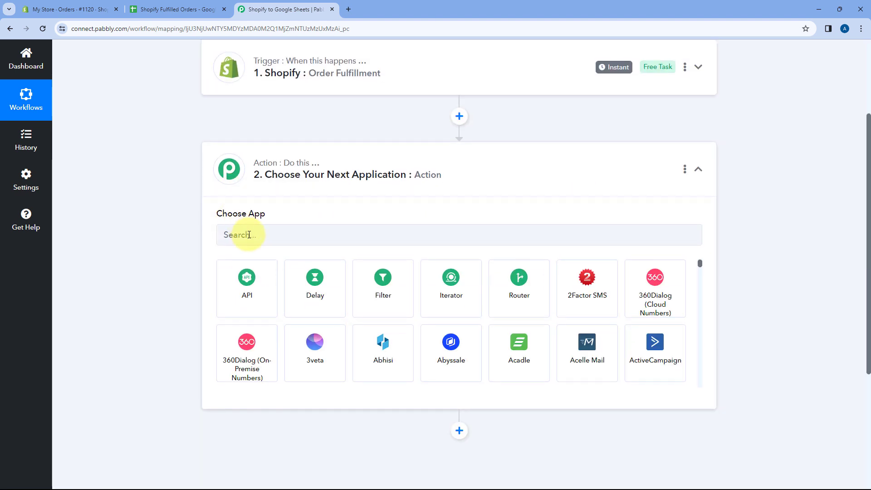
click(247, 234)
text(Data)
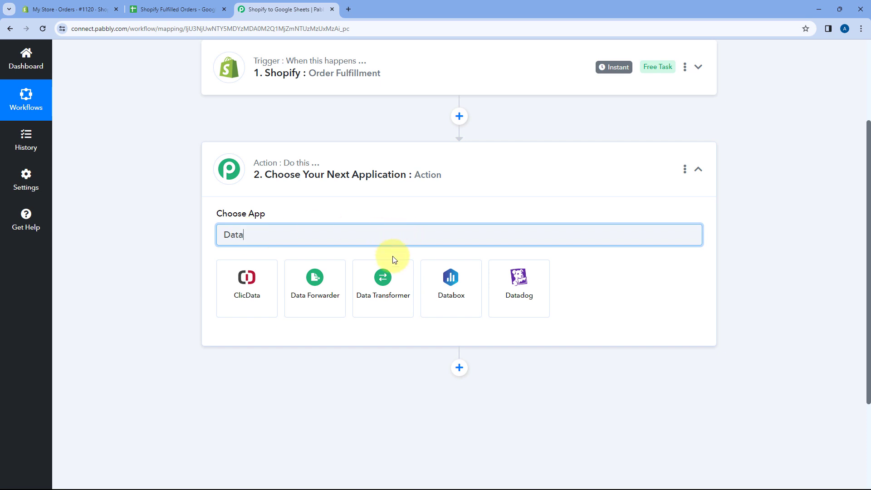
click(385, 291)
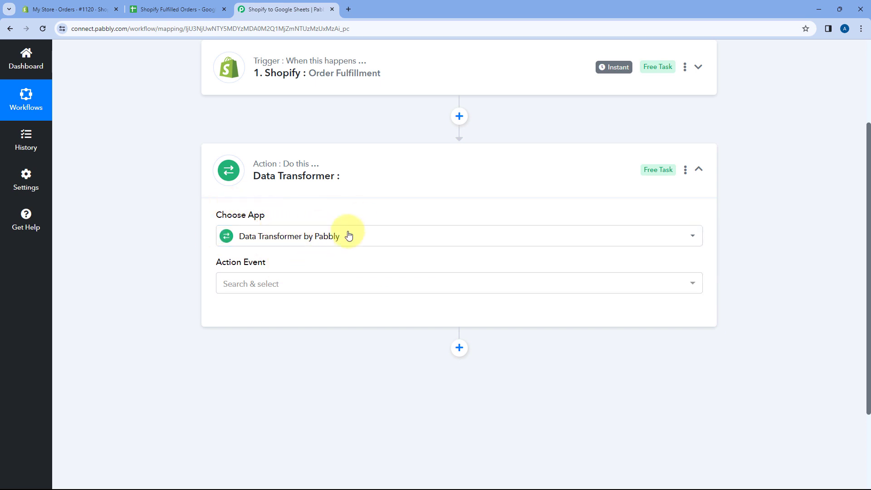
Step: Set the Data Transformer action event to Line Itemizer and connect it
click(216, 276)
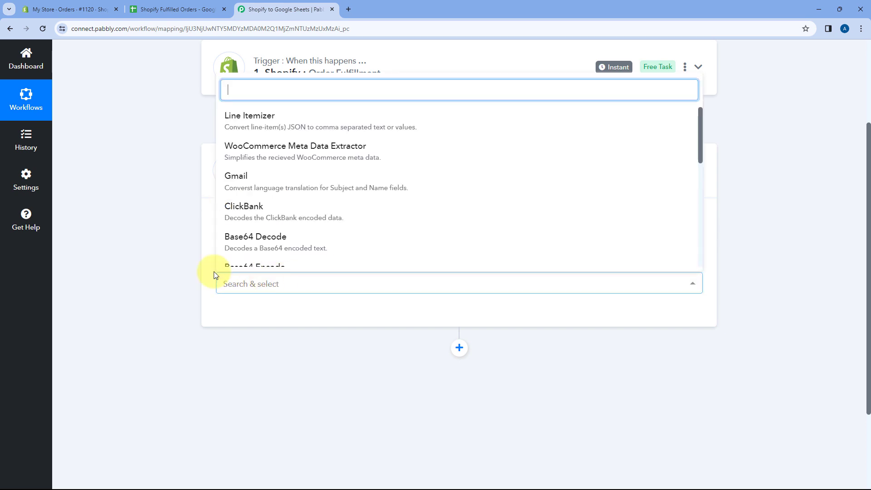
click(290, 129)
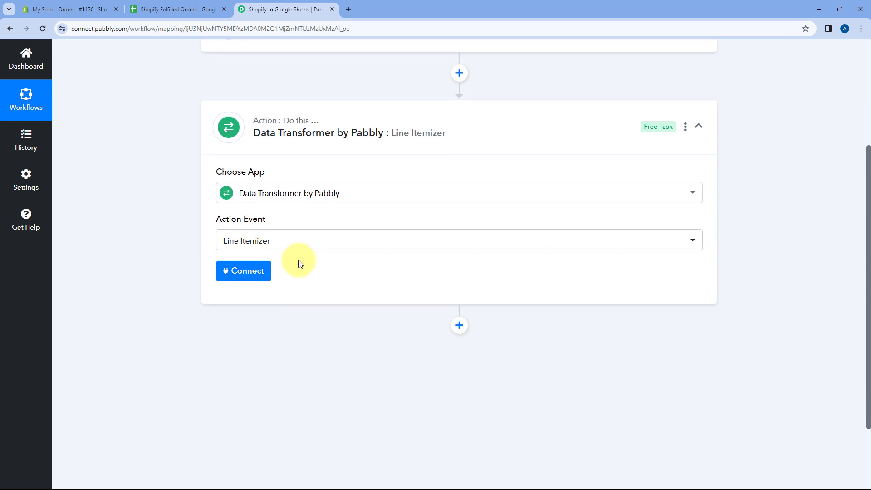
scroll(386, 227, down, 1)
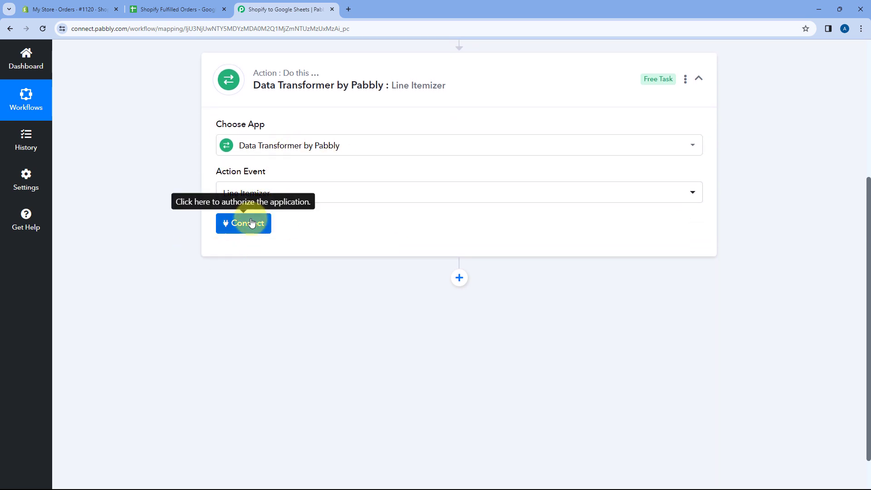
click(251, 222)
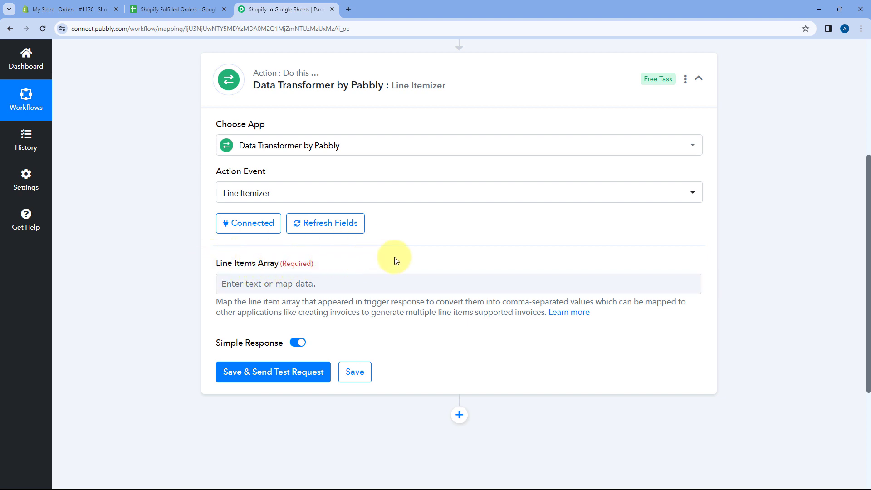
Step: Reopen the Shopify Order Fulfillment trigger and examine the Line Items label and array that the Line Itemizer needs
scroll(428, 252, up, 2)
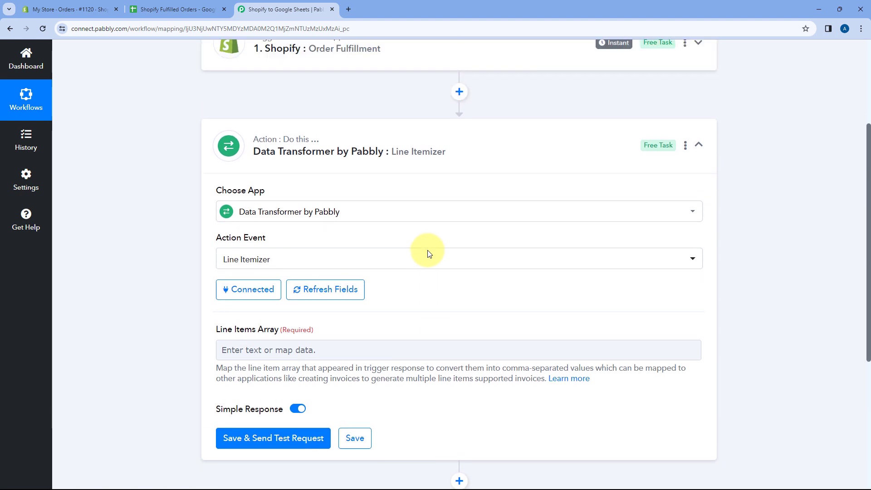
click(425, 80)
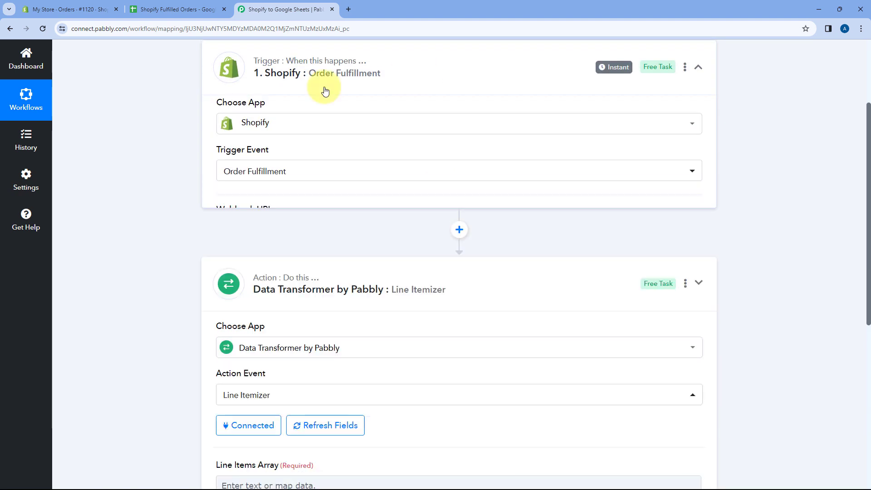
scroll(162, 208, down, 10)
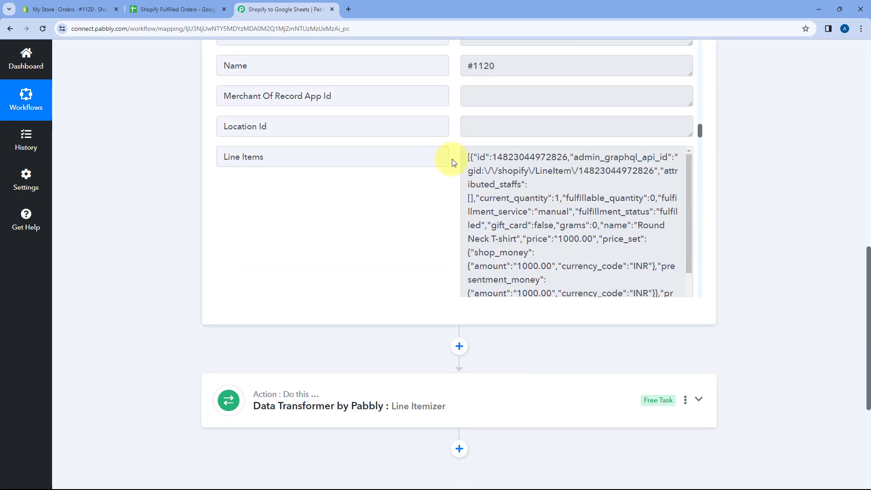
scroll(444, 154, down, 2)
drag(367, 67, 237, 66)
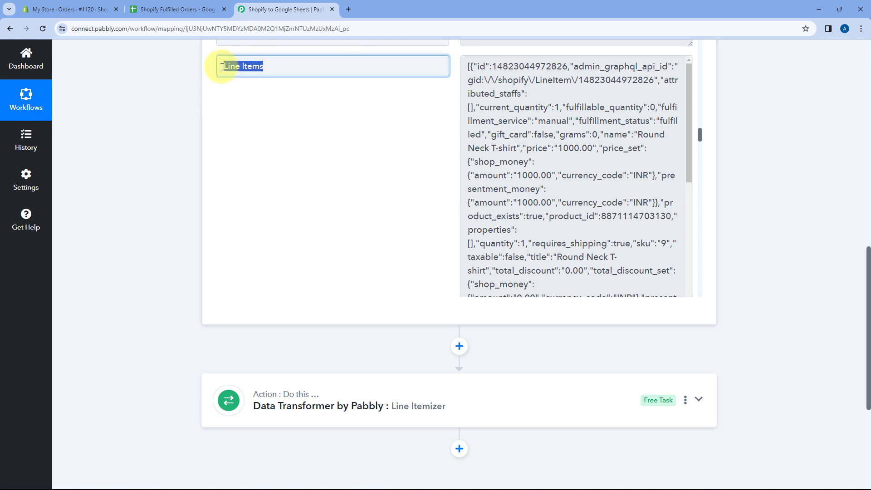
drag(462, 65, 589, 277)
click(506, 168)
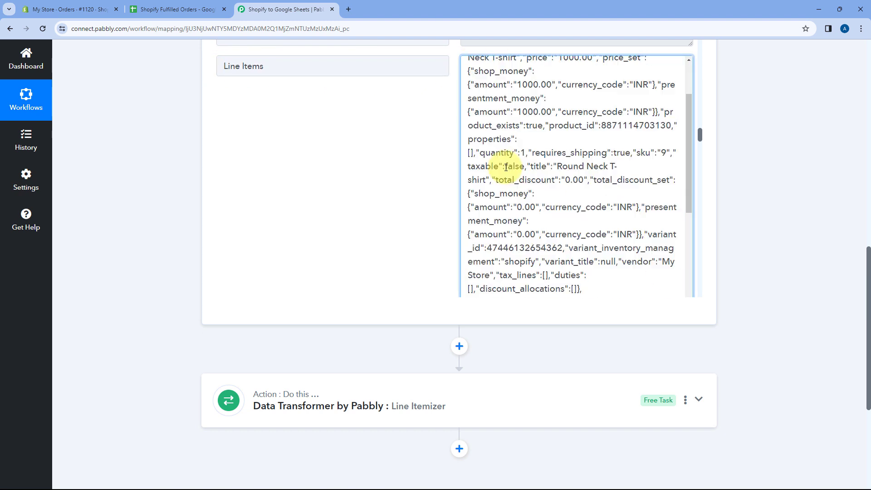
scroll(418, 140, up, 2)
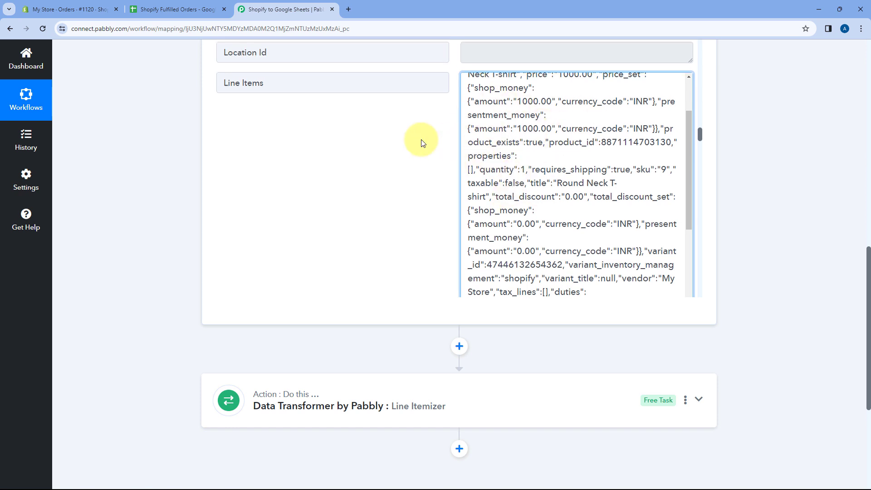
scroll(497, 190, up, 4)
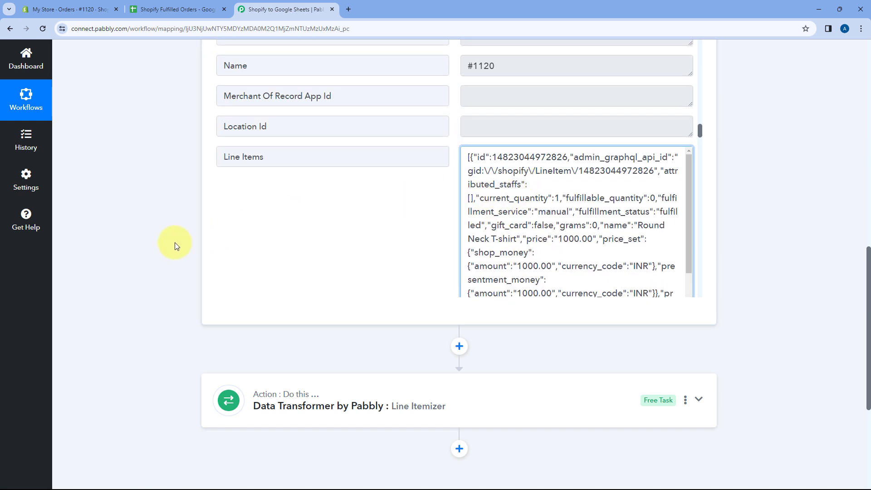
Step: Reopen the Data Transformer Line Itemizer step and map its Line Items Array to Line Items from the Shopify Order Fulfillment data
scroll(175, 246, down, 5)
click(325, 185)
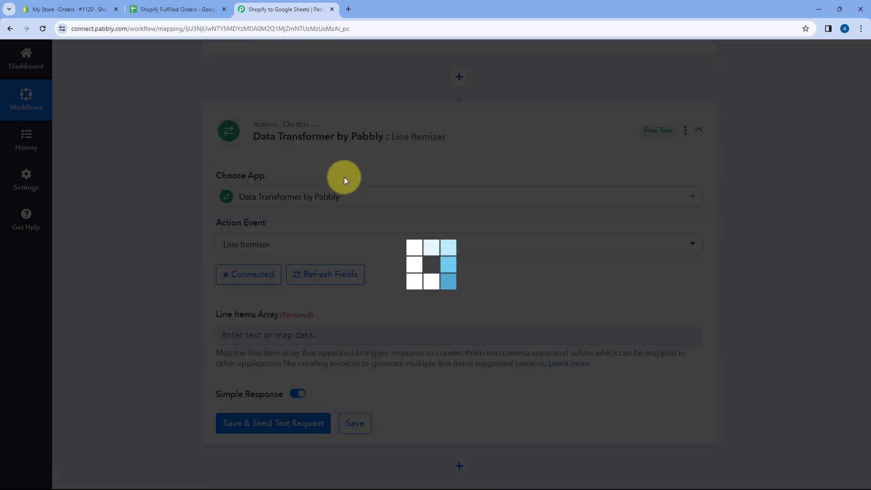
scroll(345, 178, down, 3)
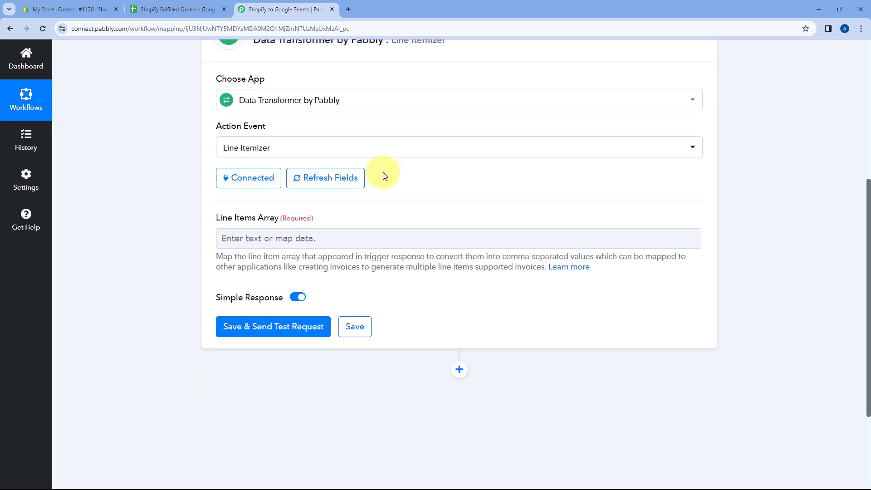
scroll(384, 176, down, 1)
click(253, 193)
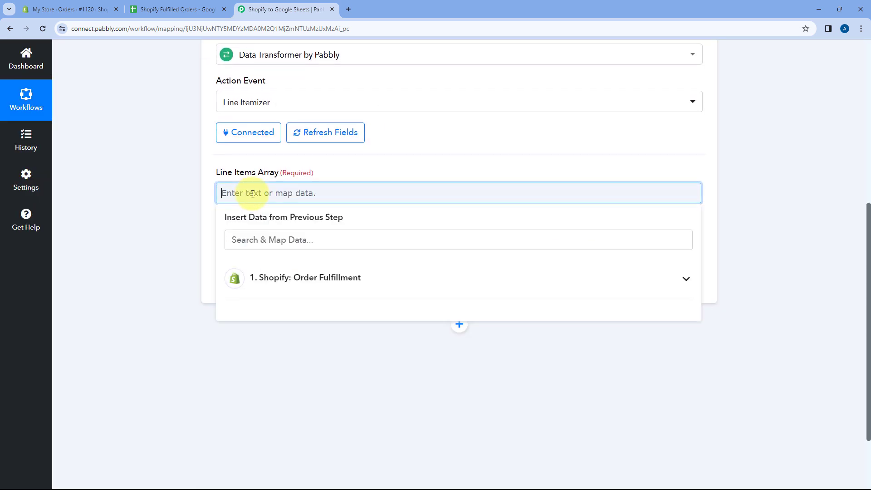
scroll(408, 193, down, 2)
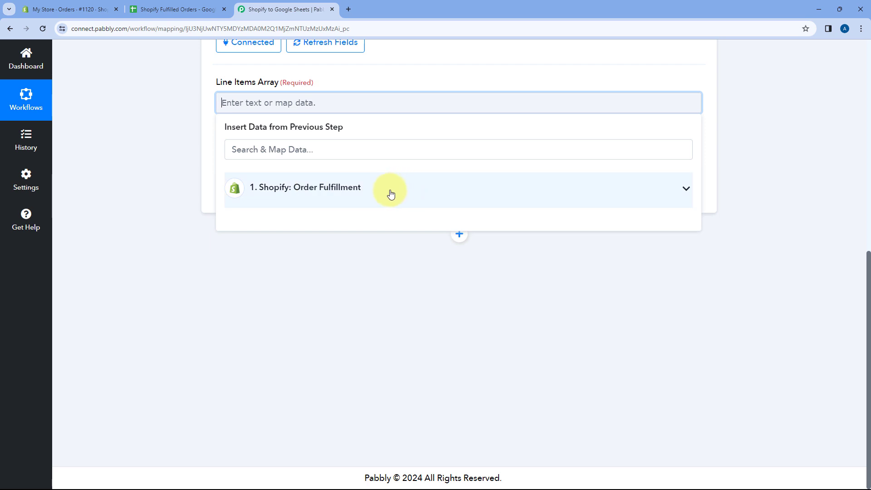
click(391, 194)
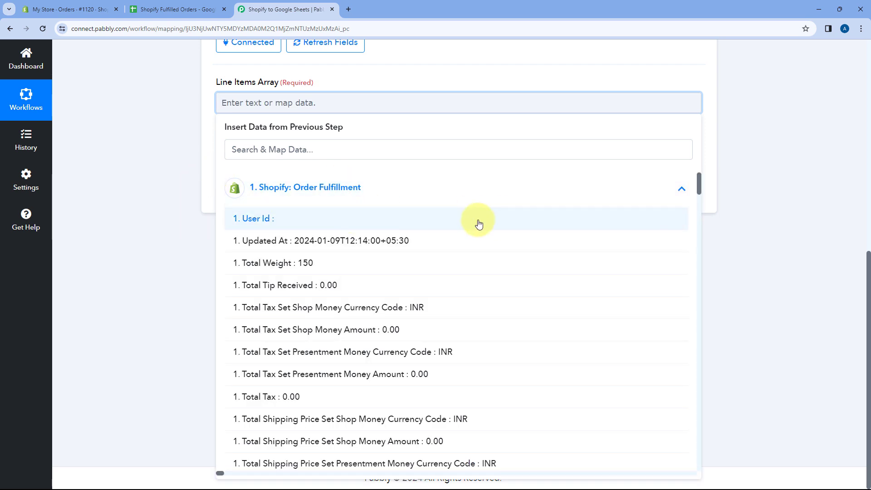
scroll(429, 222, down, 3)
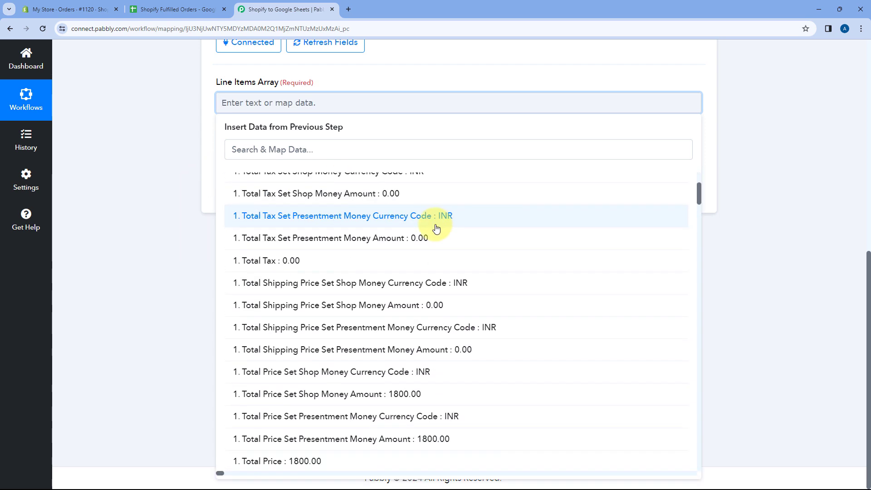
scroll(408, 218, down, 8)
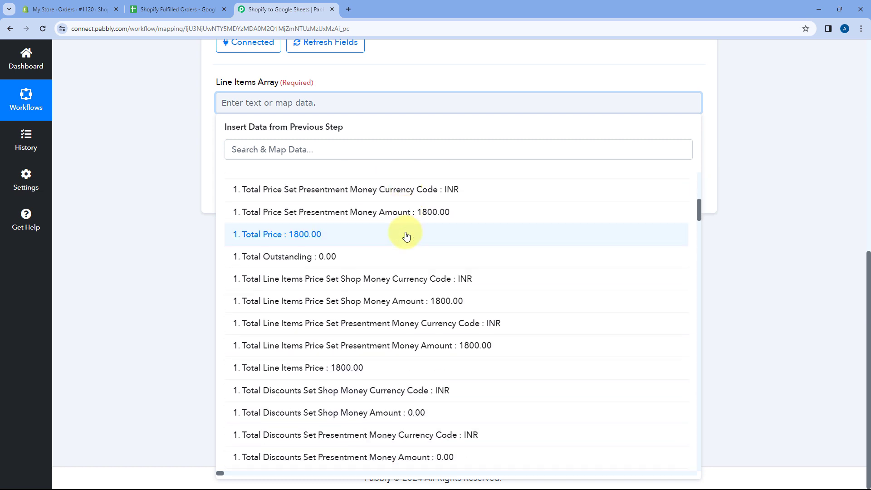
scroll(408, 236, down, 9)
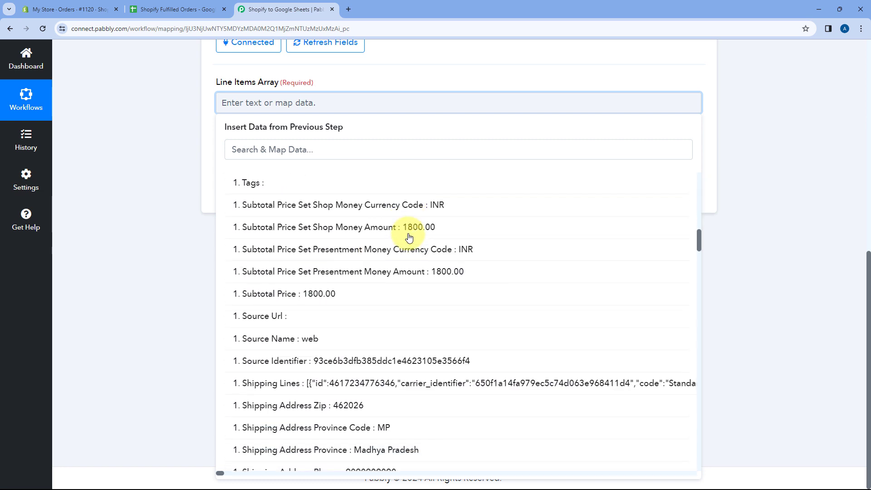
scroll(409, 236, down, 10)
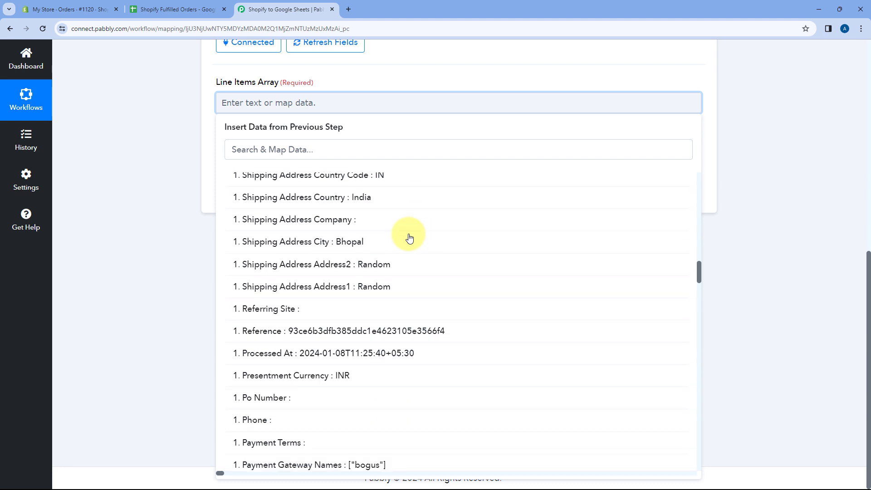
scroll(408, 236, down, 7)
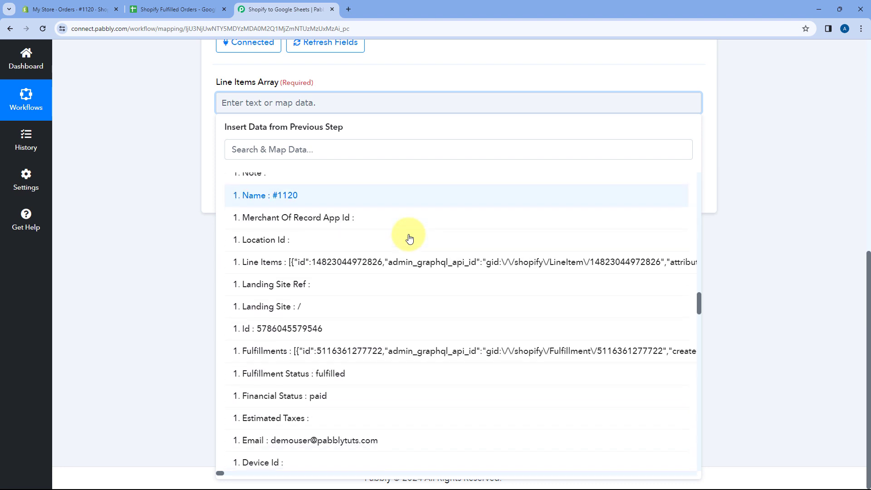
click(289, 260)
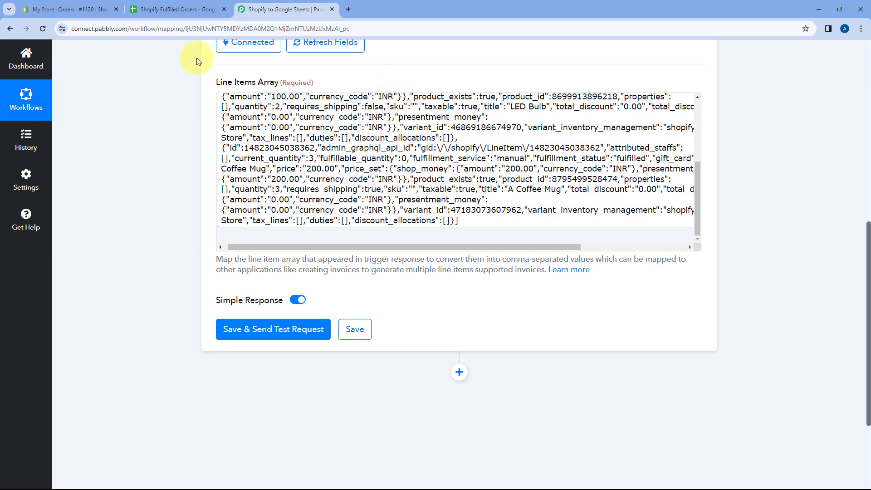
Step: Check the Shopify order once more, return to the workflow, and save the Line Itemizer step with a test request
click(93, 5)
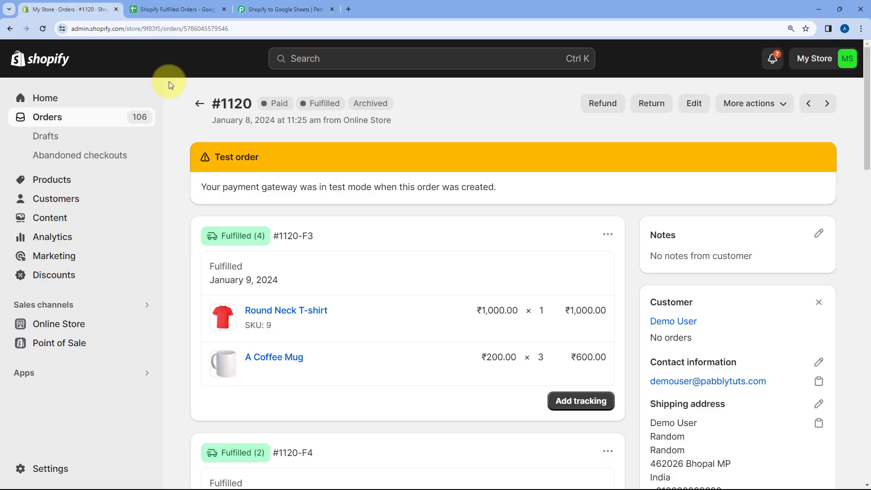
click(263, 9)
scroll(424, 128, up, 2)
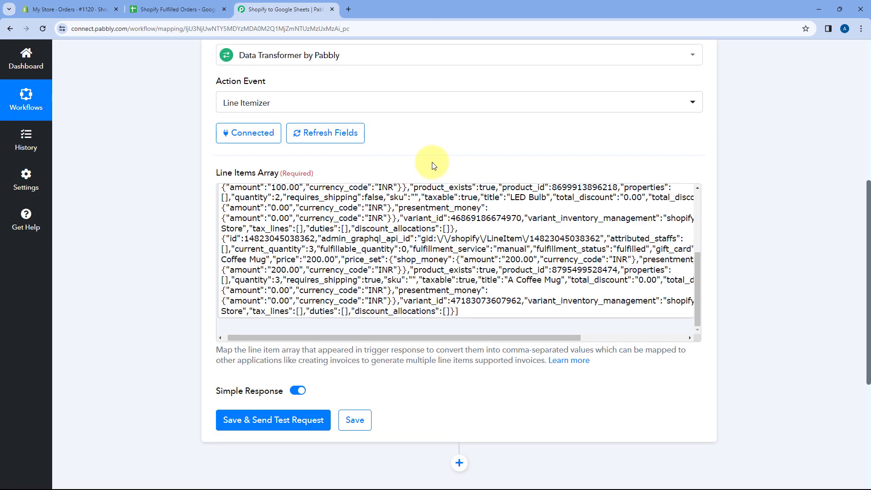
scroll(422, 143, down, 2)
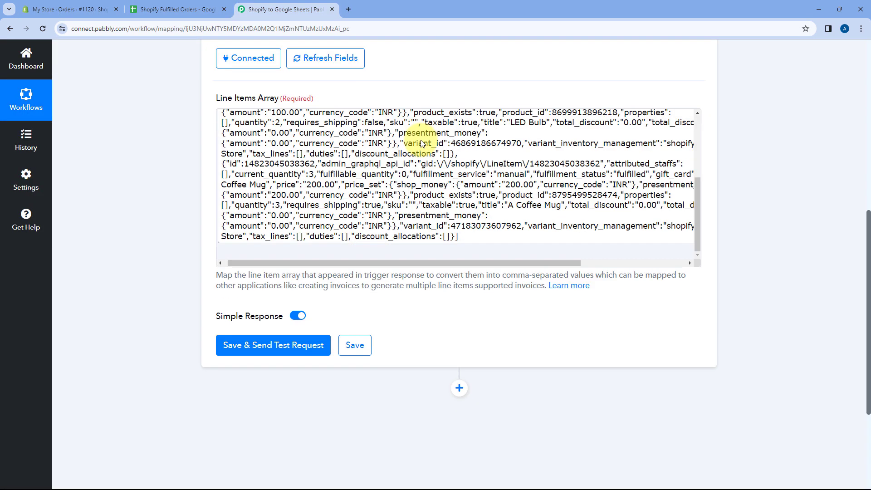
click(278, 331)
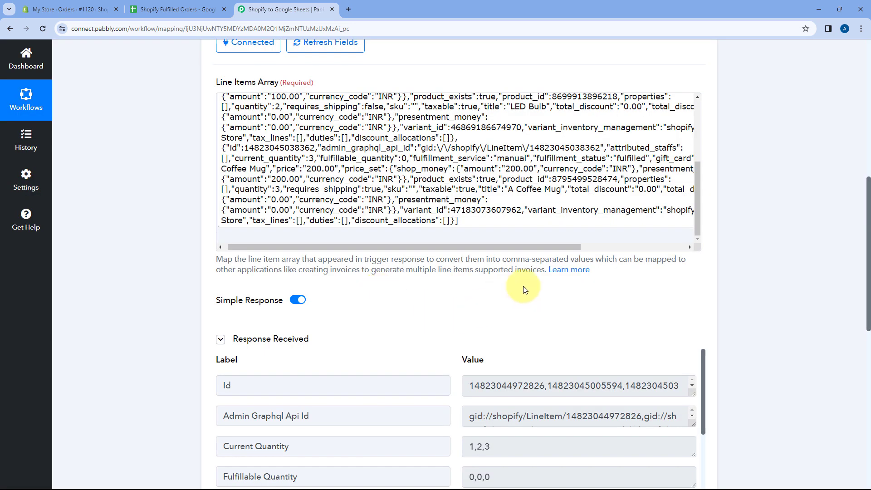
Step: Examine the Line Itemizer response, especially how the Current Quantity and Grams values are split by commas
scroll(526, 288, down, 3)
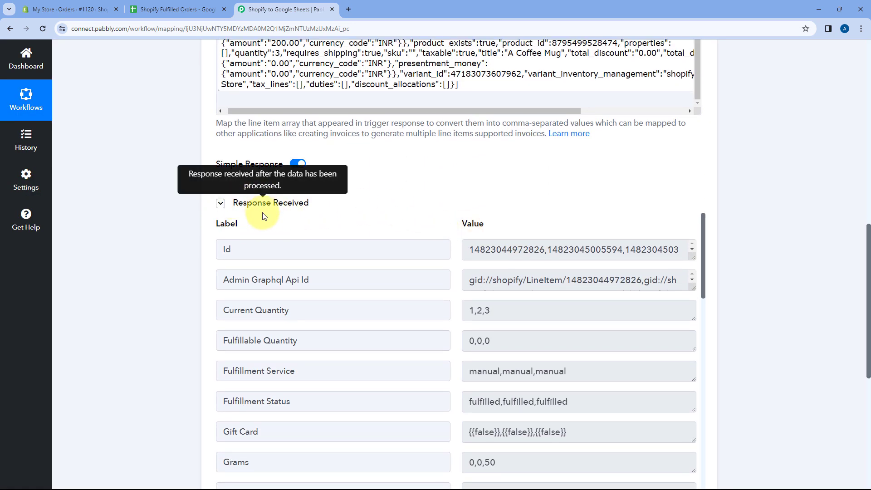
scroll(431, 204, down, 2)
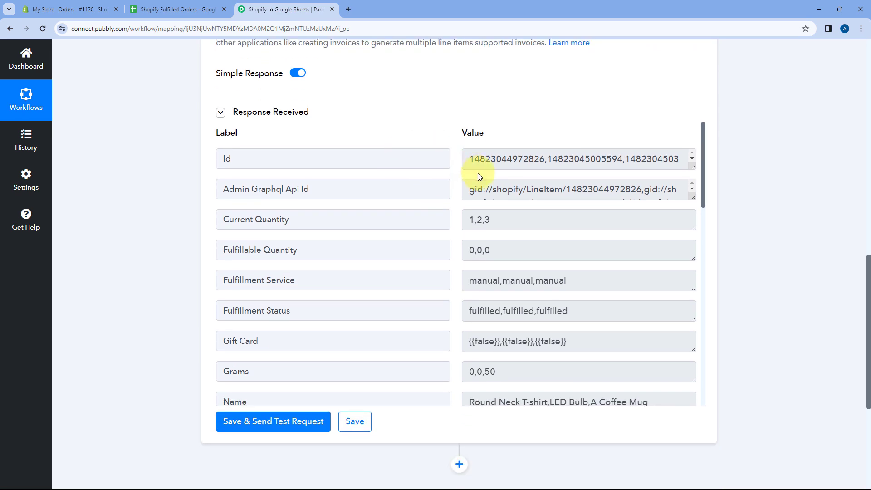
scroll(476, 151, up, 6)
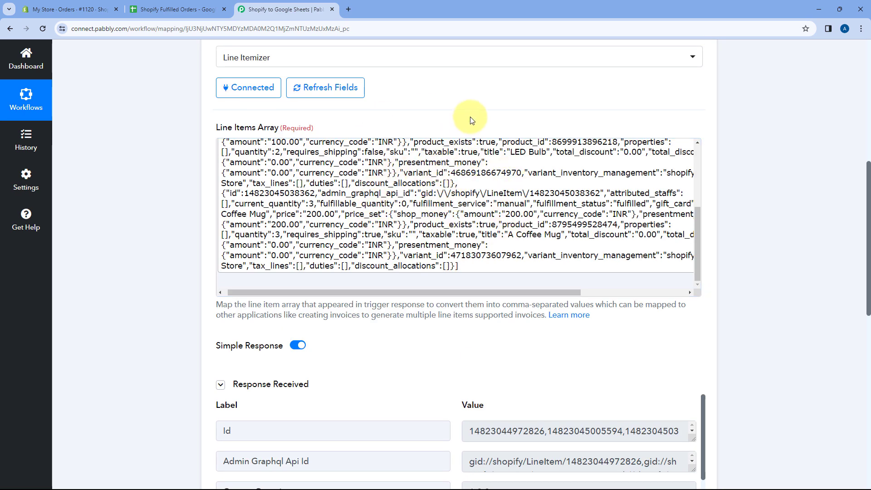
scroll(470, 121, down, 7)
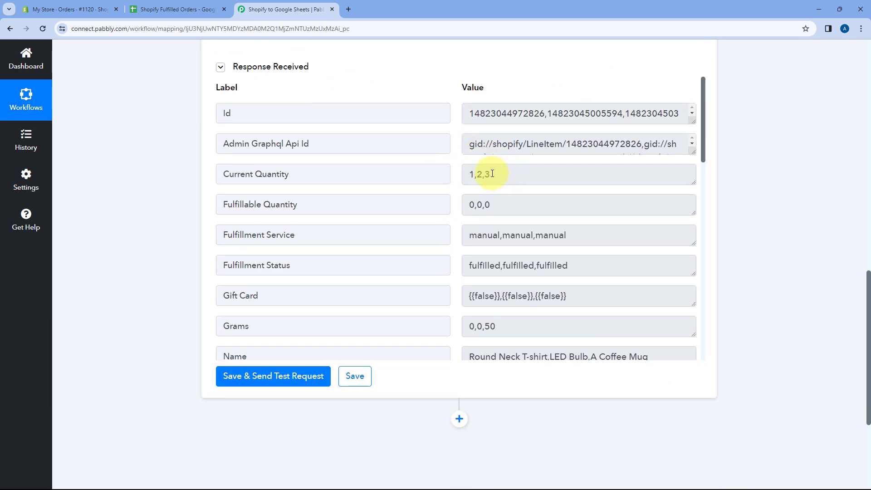
drag(492, 174, 463, 174)
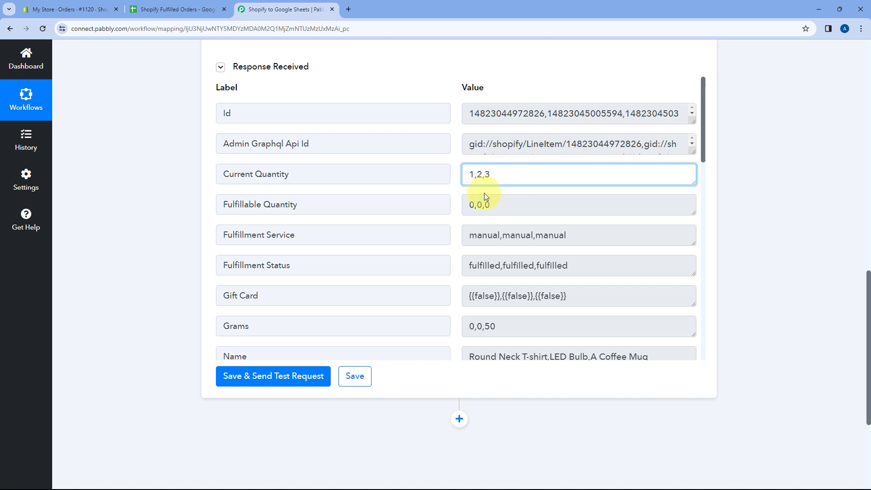
click(462, 171)
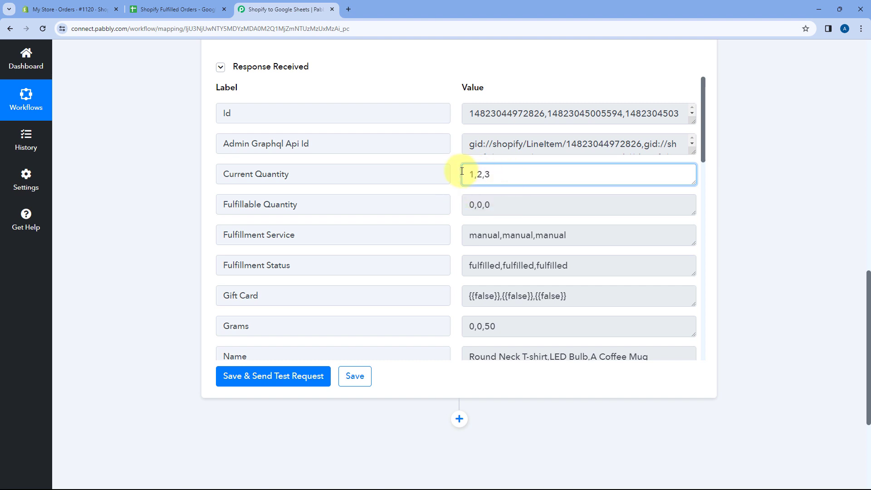
click(452, 171)
scroll(456, 172, down, 2)
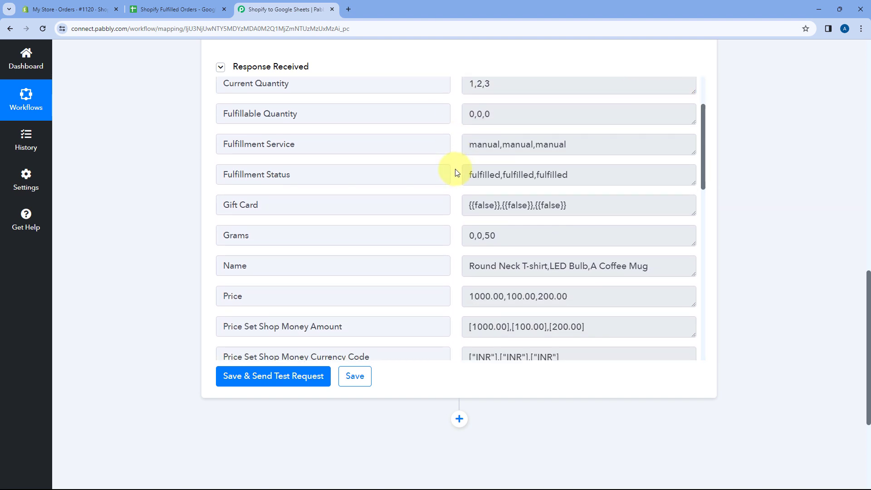
scroll(459, 163, down, 2)
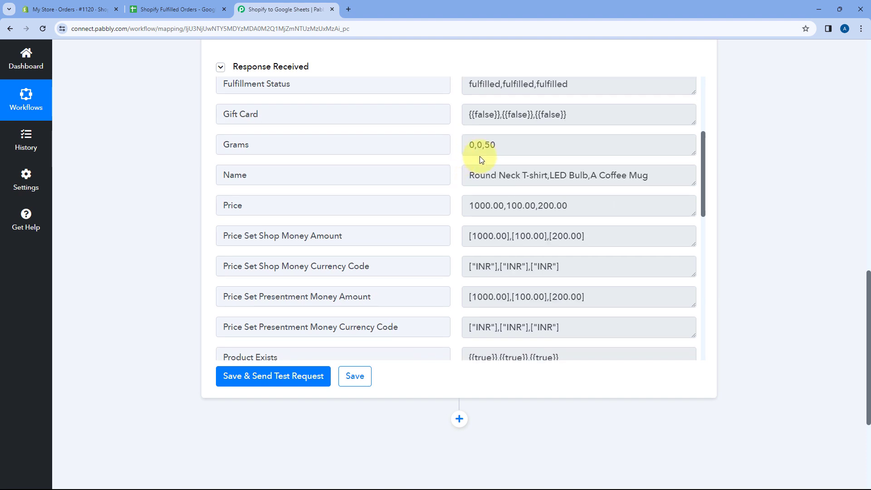
click(493, 145)
drag(493, 145, 461, 146)
Step: Match Round Neck T-shirt in the response's Name field with its Current Quantity value and compare it with the Shopify order
drag(466, 175, 529, 174)
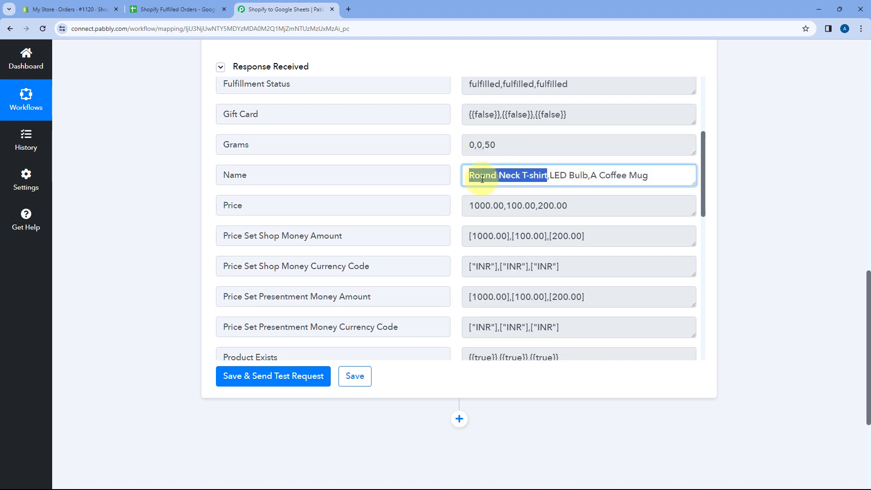
drag(470, 178, 547, 176)
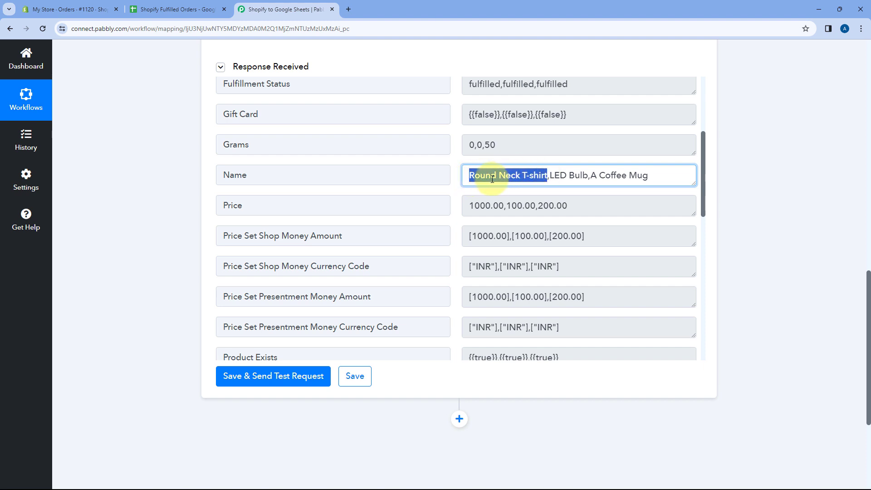
scroll(482, 165, up, 3)
drag(473, 128, 463, 129)
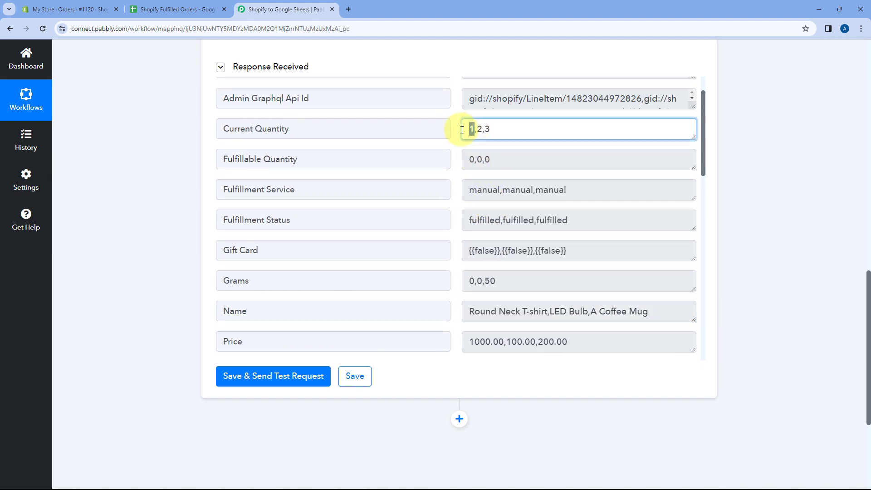
click(76, 4)
scroll(544, 235, down, 1)
scroll(545, 238, down, 1)
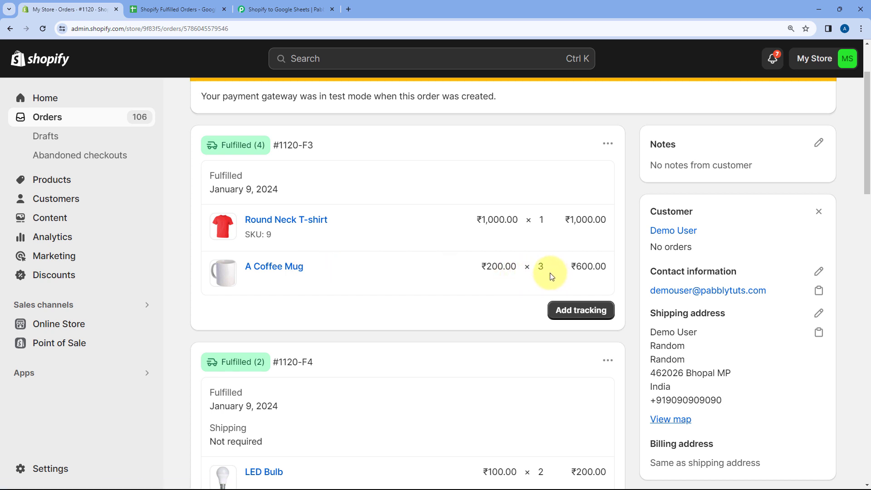
click(303, 3)
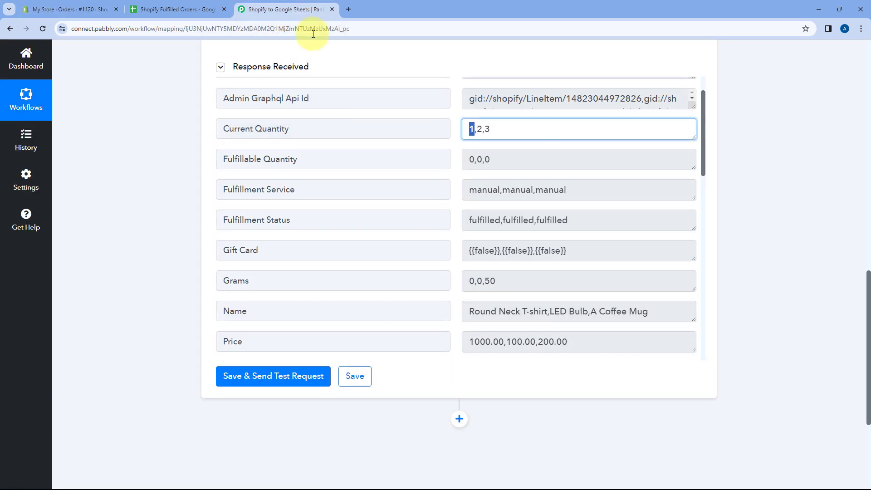
Step: Match A Coffee Mug in the response's Name field with its position in Current Quantity
scroll(571, 222, down, 2)
drag(650, 223, 585, 225)
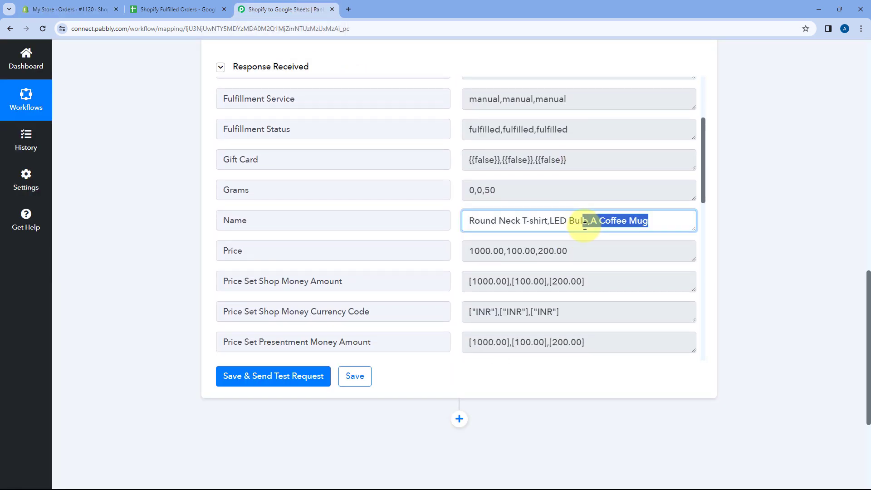
scroll(558, 204, up, 3)
click(481, 175)
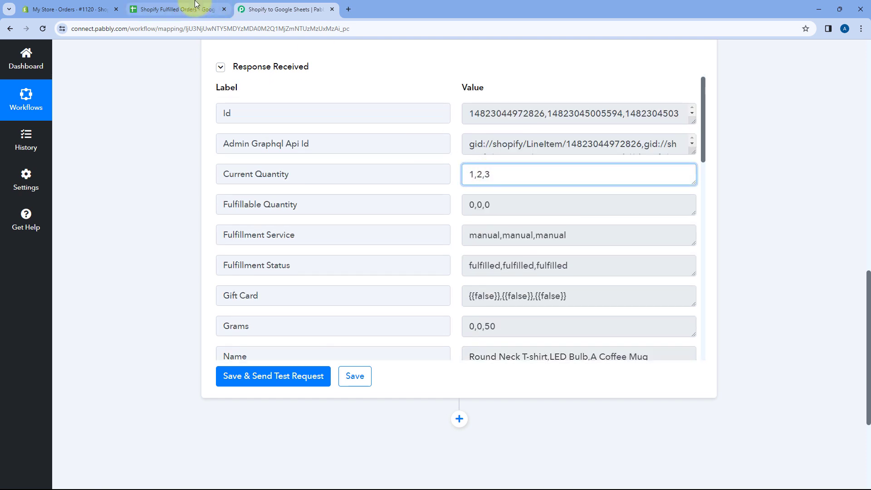
Step: Check the LED Bulb in the Shopify order against its entries in the response's Name and Current Quantity fields
click(91, 9)
scroll(412, 292, down, 4)
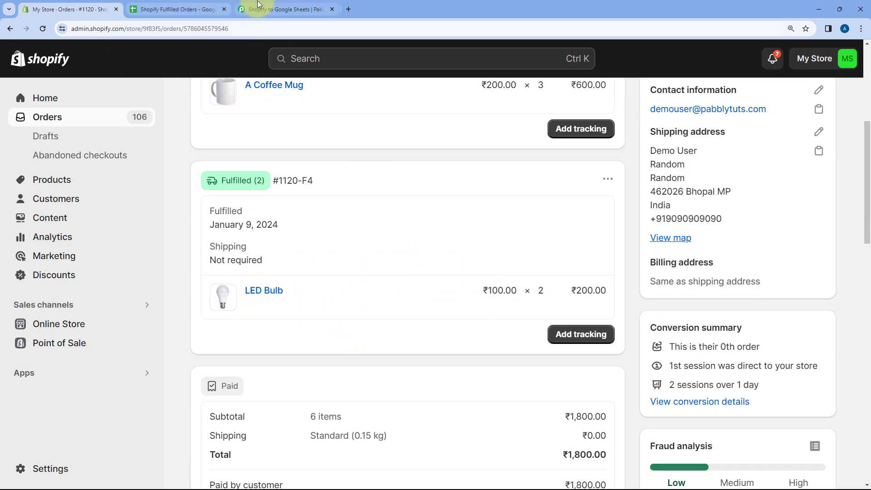
click(276, 10)
scroll(549, 256, down, 2)
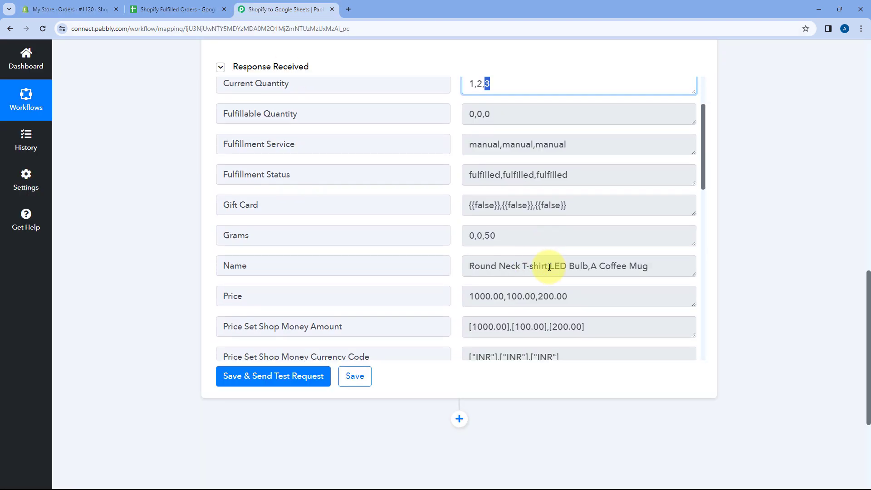
drag(549, 267, 600, 271)
scroll(575, 257, up, 2)
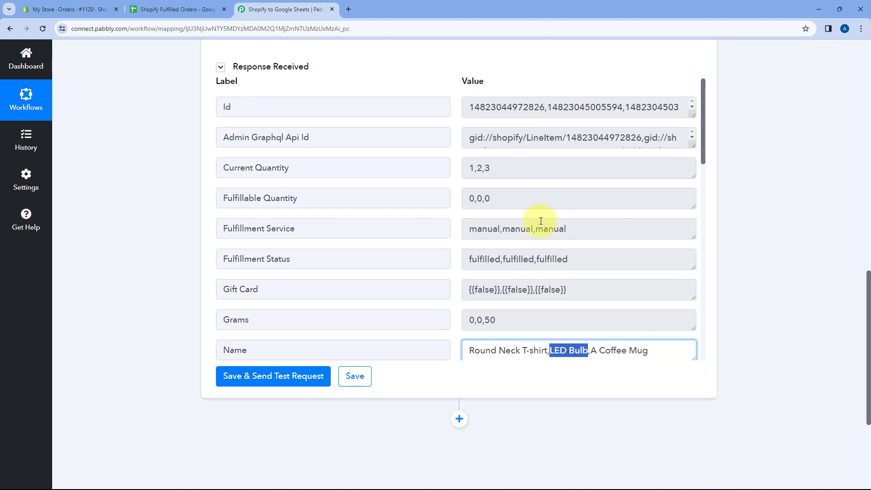
double_click(479, 173)
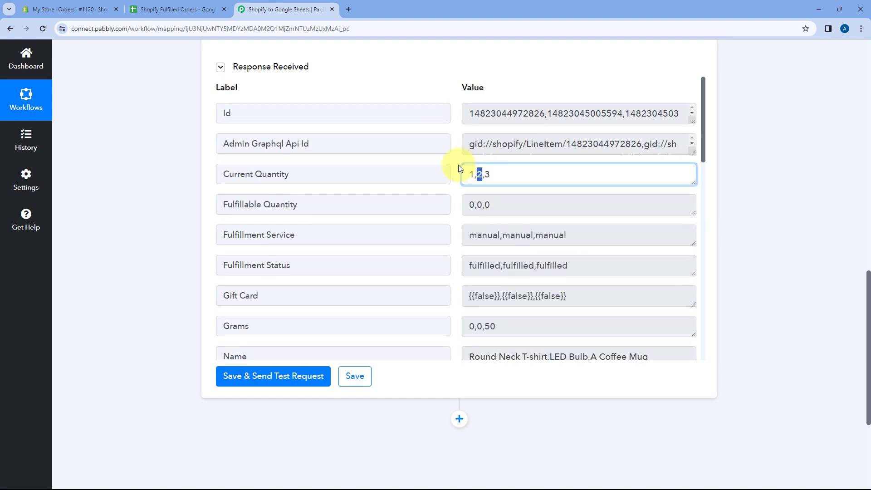
click(458, 173)
scroll(454, 181, down, 4)
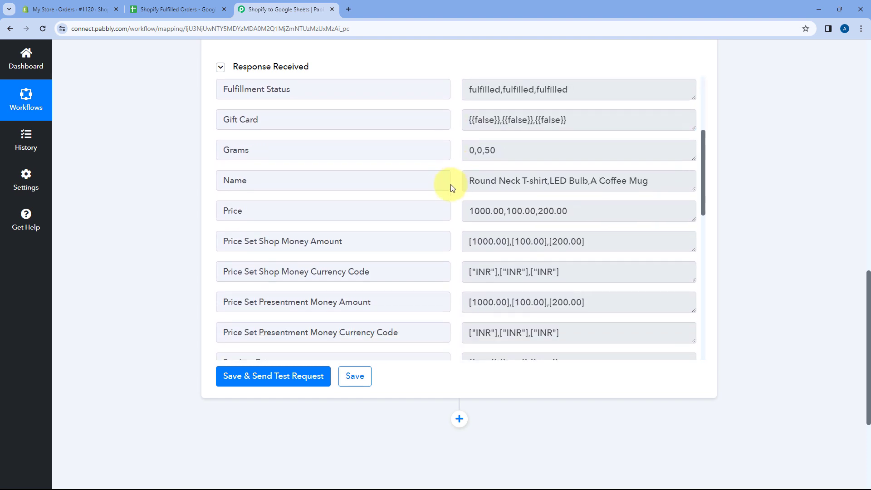
Step: Examine the Price values and remaining fields of the Line Itemizer response, and the column headings in the Shopify Fulfilled Orders spreadsheet
drag(469, 205, 584, 207)
click(455, 205)
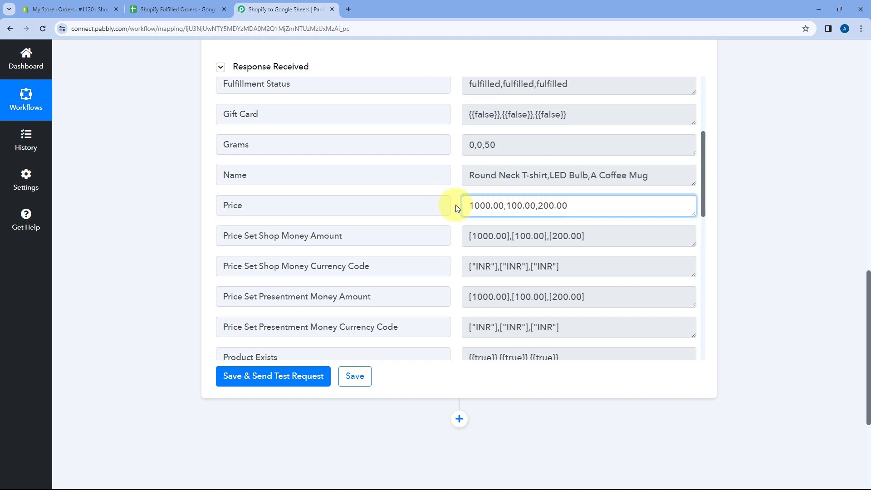
scroll(449, 205, down, 8)
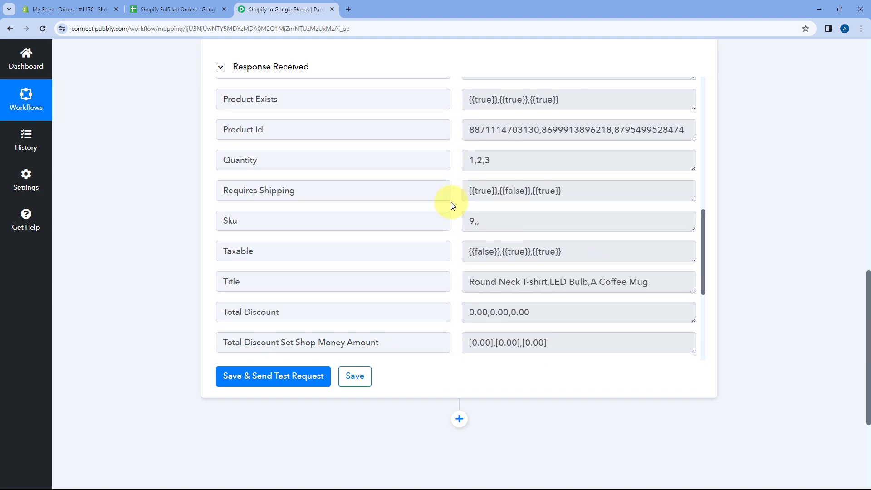
scroll(452, 205, down, 5)
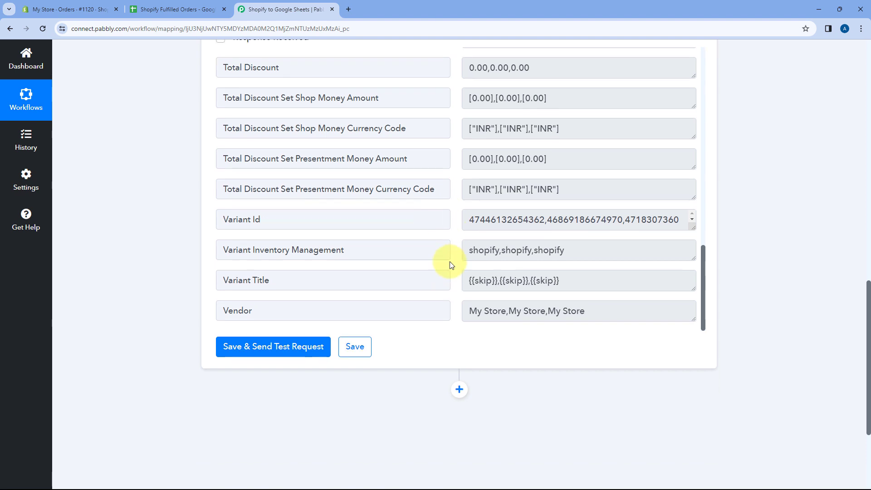
scroll(452, 265, up, 15)
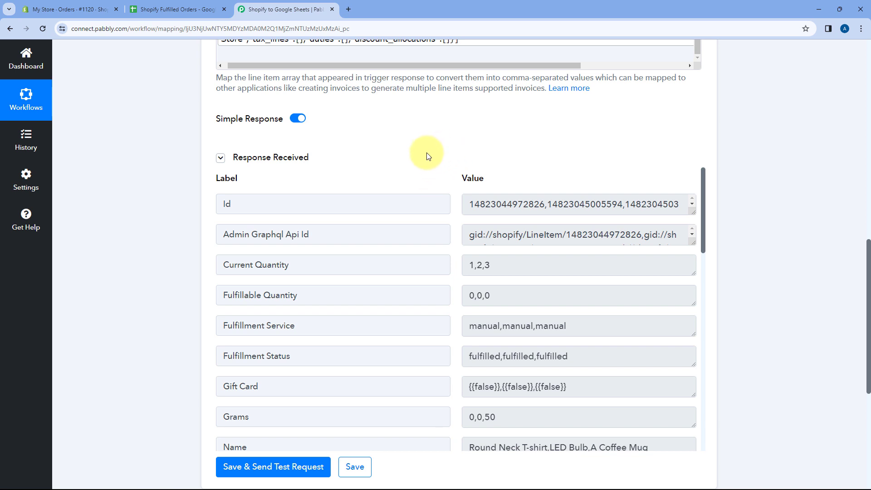
scroll(499, 173, down, 2)
scroll(505, 292, down, 1)
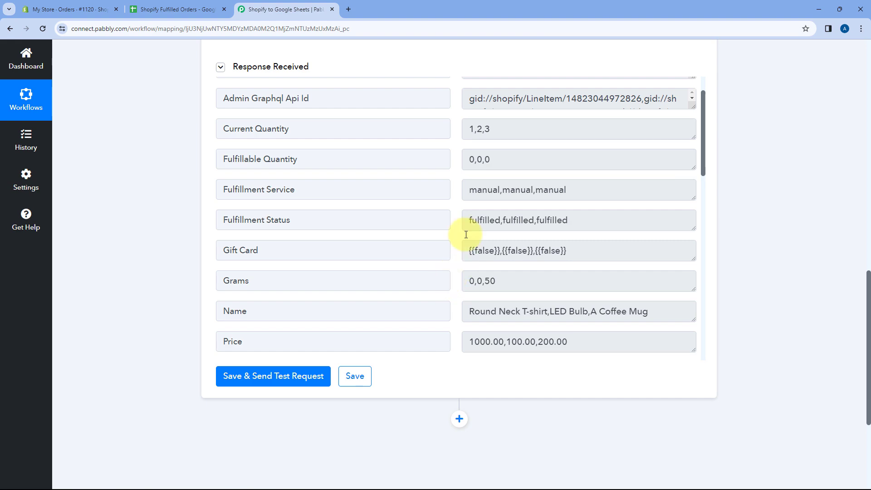
scroll(418, 139, up, 10)
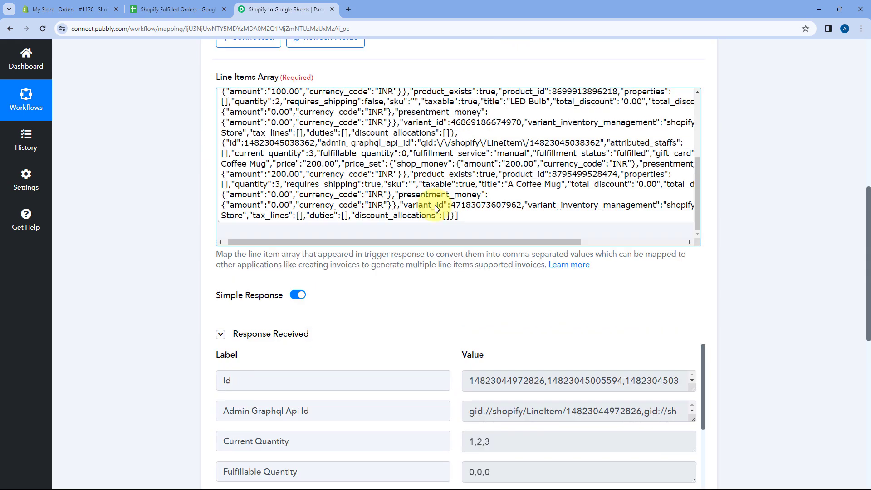
scroll(435, 191, down, 5)
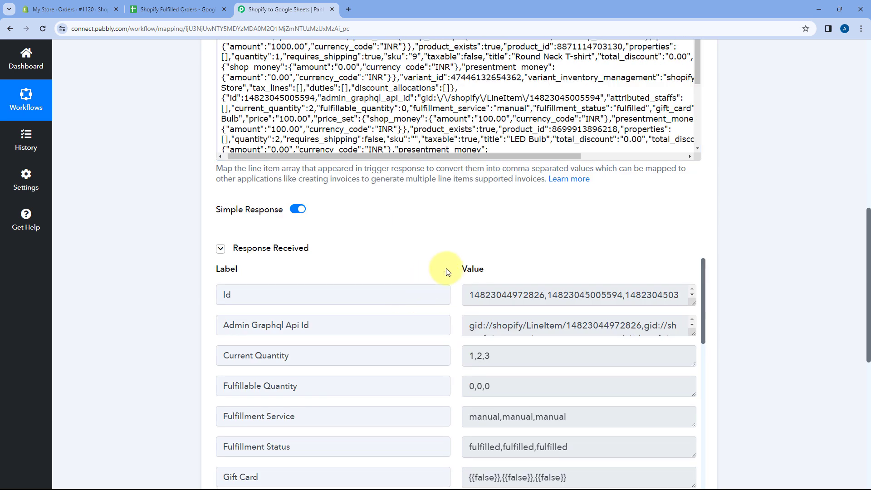
click(169, 6)
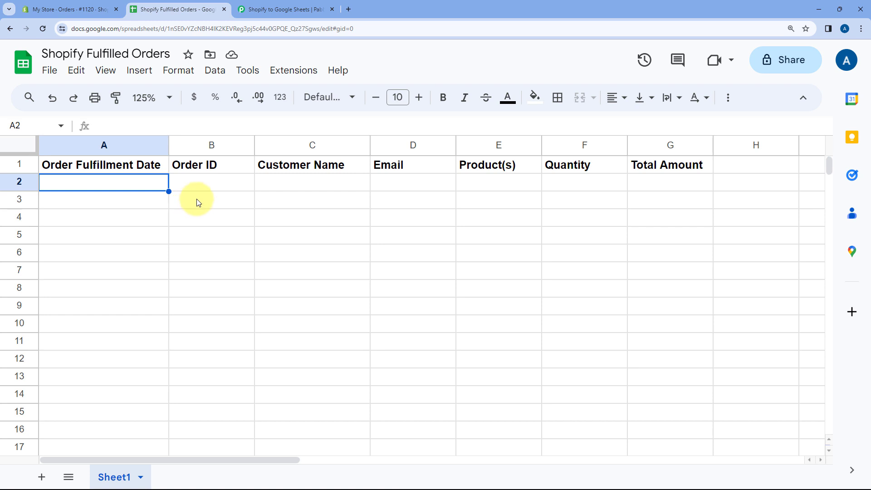
click(261, 4)
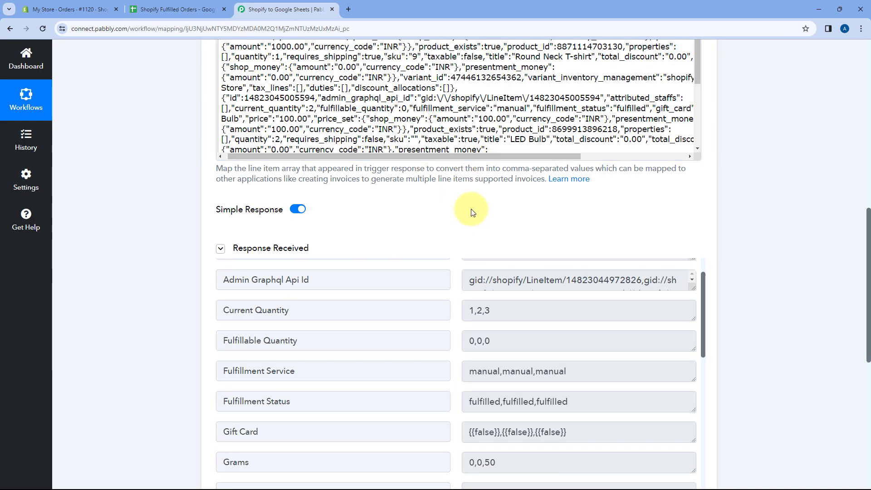
Step: Add an action step after the Line Itemizer and choose Google Sheets as its app
scroll(443, 214, down, 5)
scroll(190, 257, down, 5)
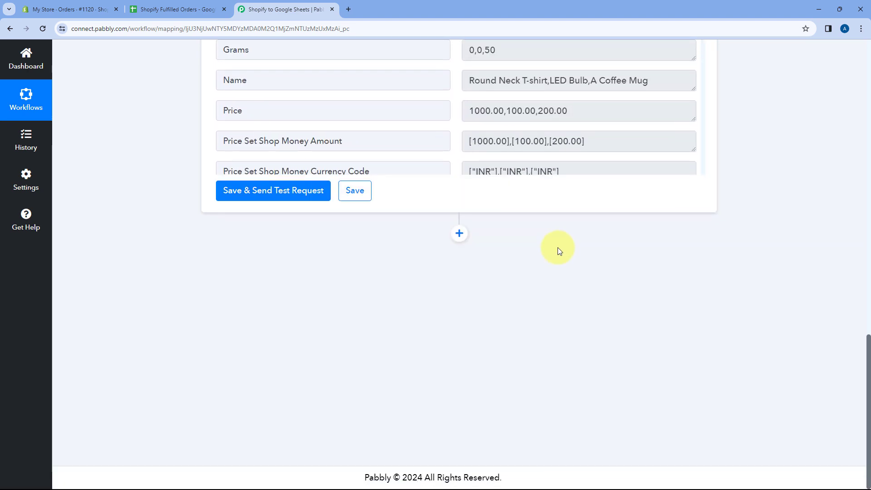
click(459, 233)
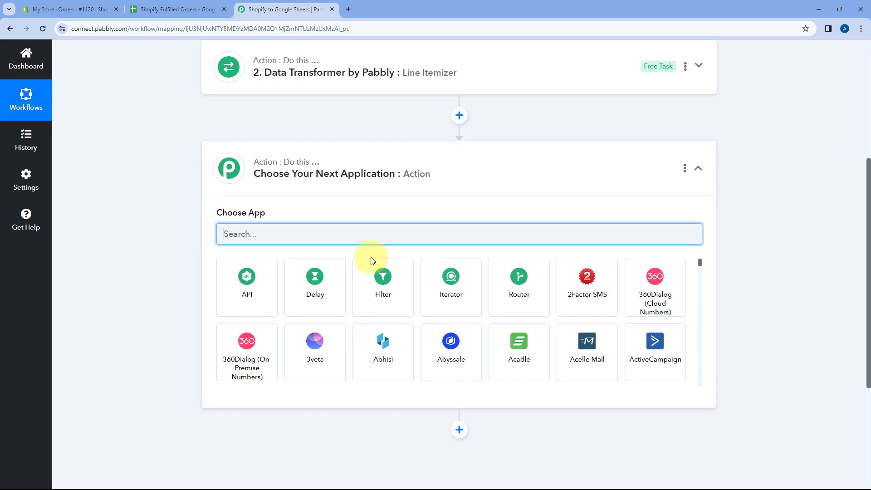
text(Google Sheets)
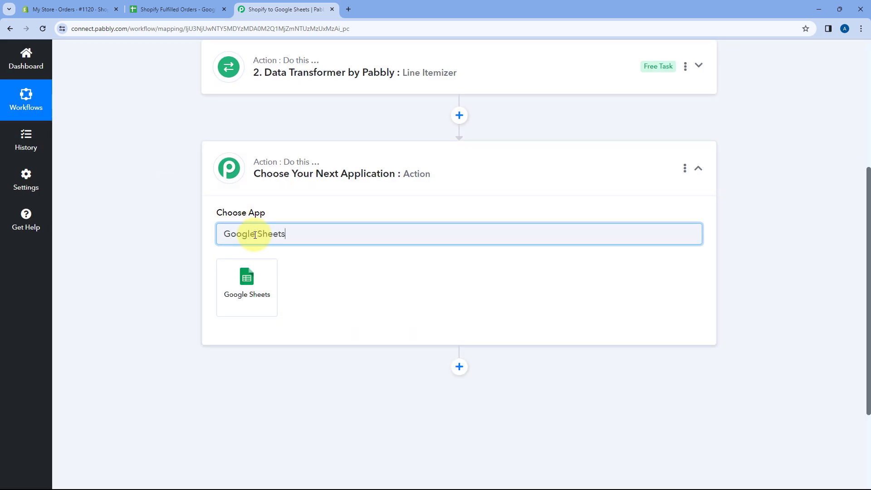
click(226, 273)
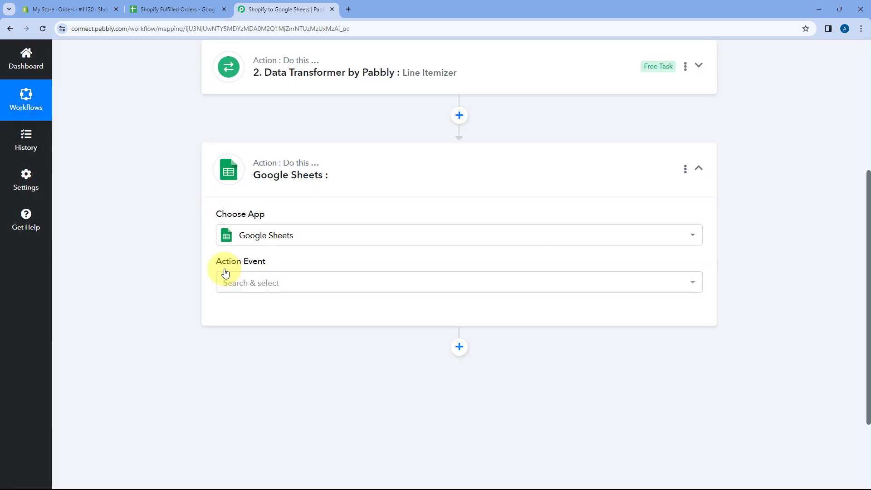
Step: Set the Google Sheets step's action event to Add New Row
scroll(317, 226, down, 2)
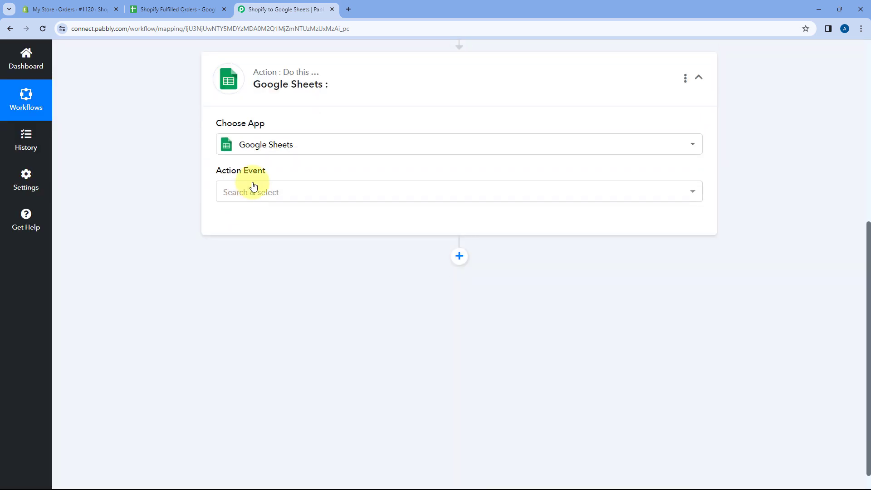
right_click(294, 191)
click(295, 190)
scroll(179, 221, down, 1)
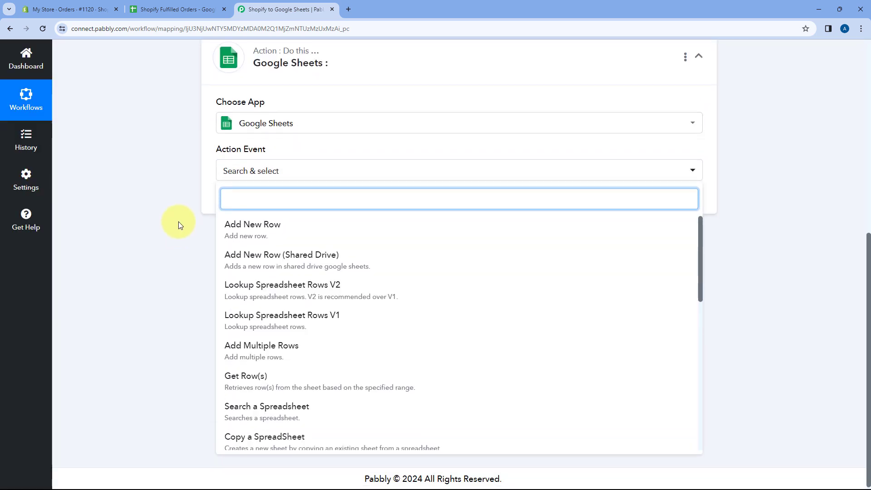
click(289, 222)
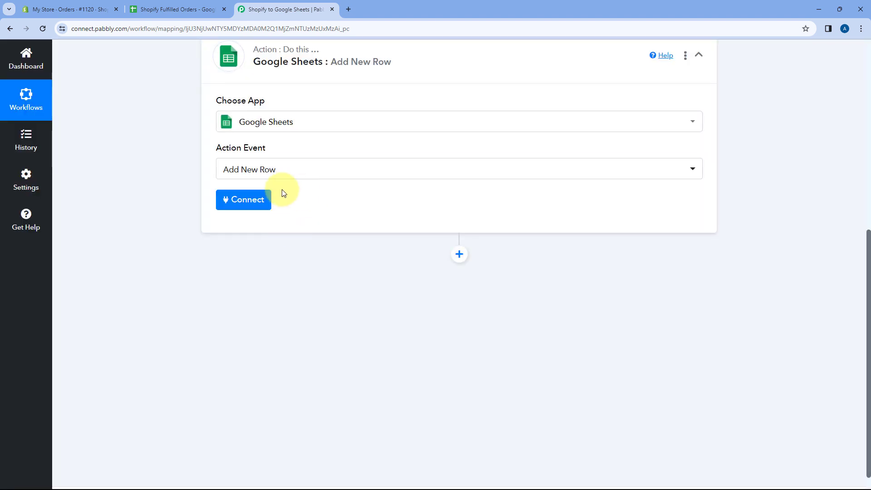
Step: Add a new Google Sheets connection to the action by signing in with a Google account and granting access
click(252, 200)
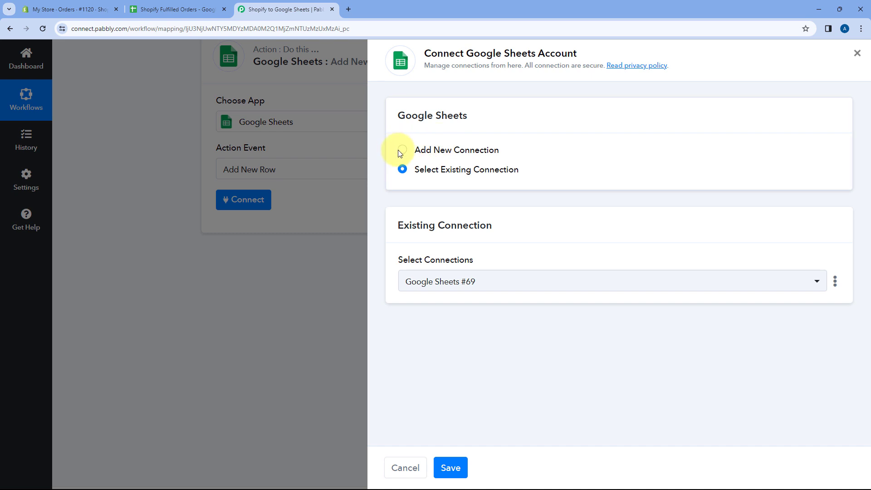
click(401, 150)
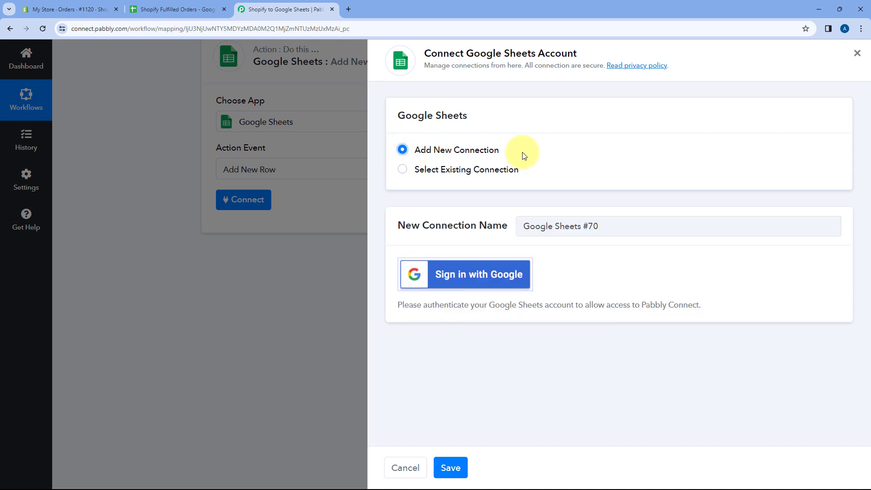
click(468, 281)
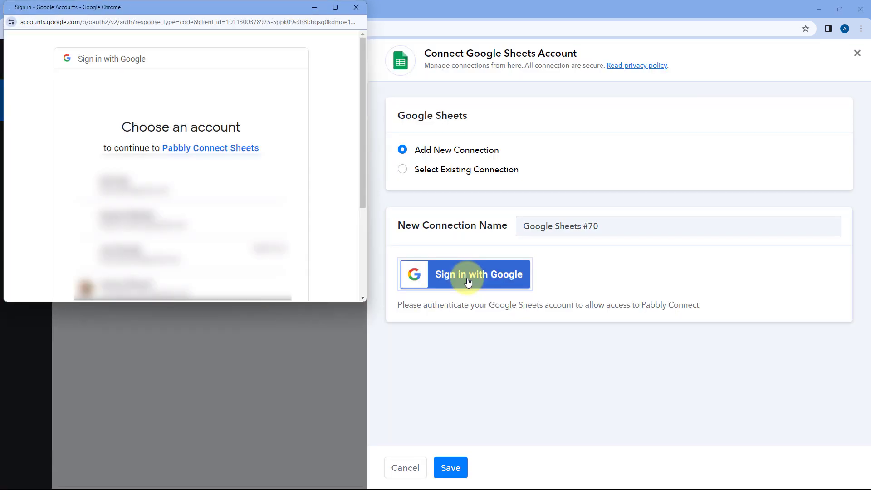
click(180, 179)
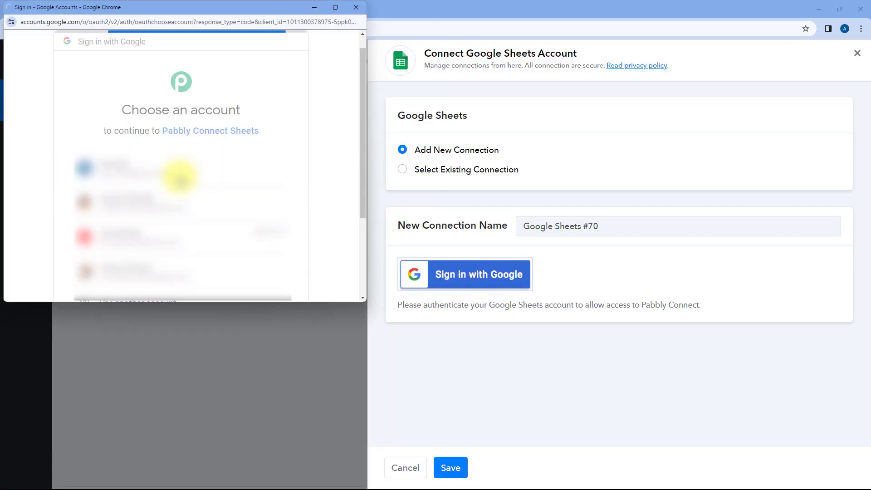
scroll(184, 171, down, 5)
click(225, 222)
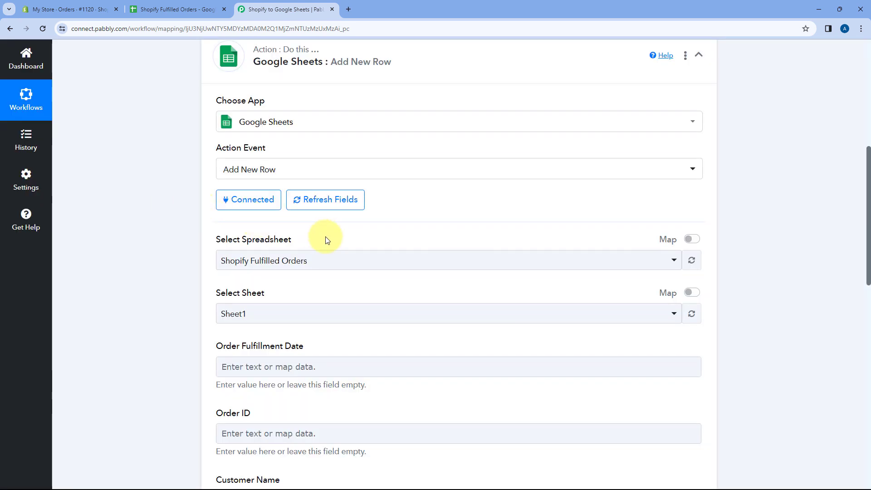
Step: Select Shopify Fulfilled Orders as the action's spreadsheet, checking the name against the open Google Sheets file
scroll(170, 211, down, 3)
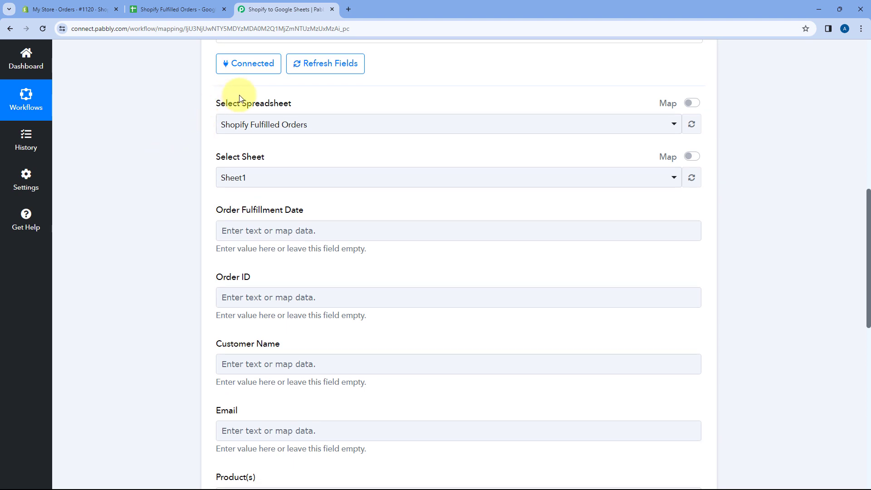
click(281, 129)
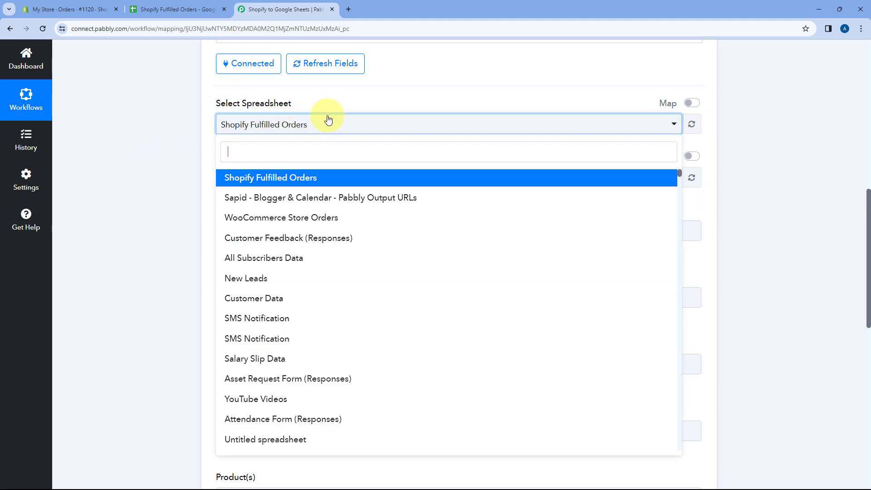
scroll(356, 232, down, 5)
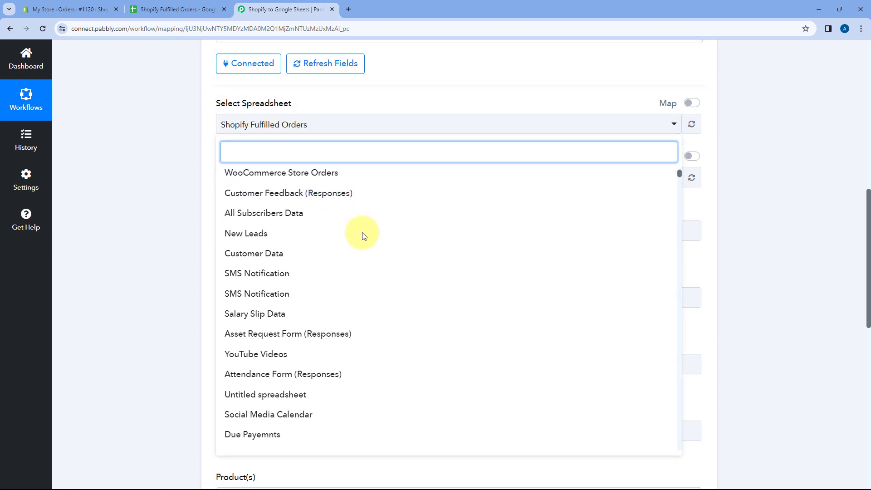
scroll(377, 233, up, 7)
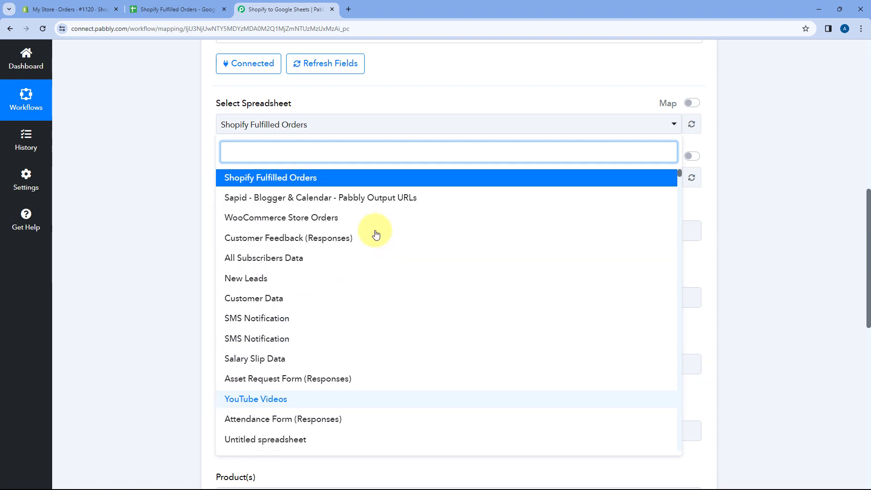
scroll(179, 161, down, 2)
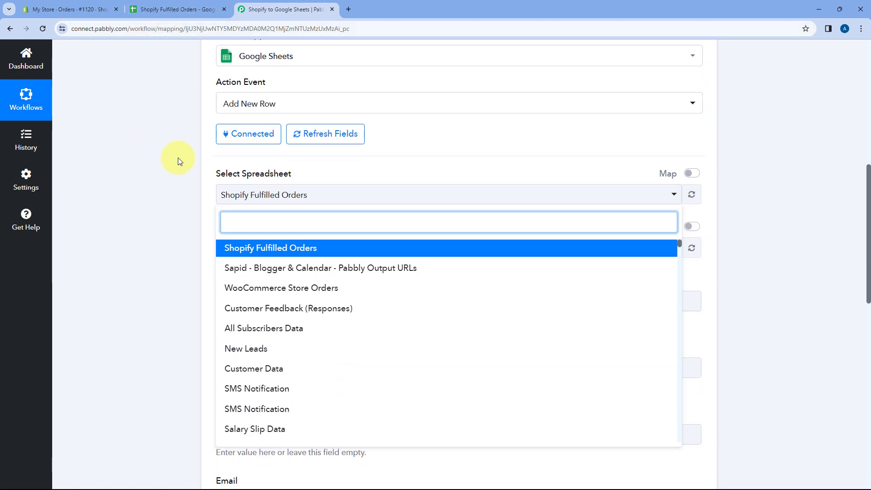
click(193, 9)
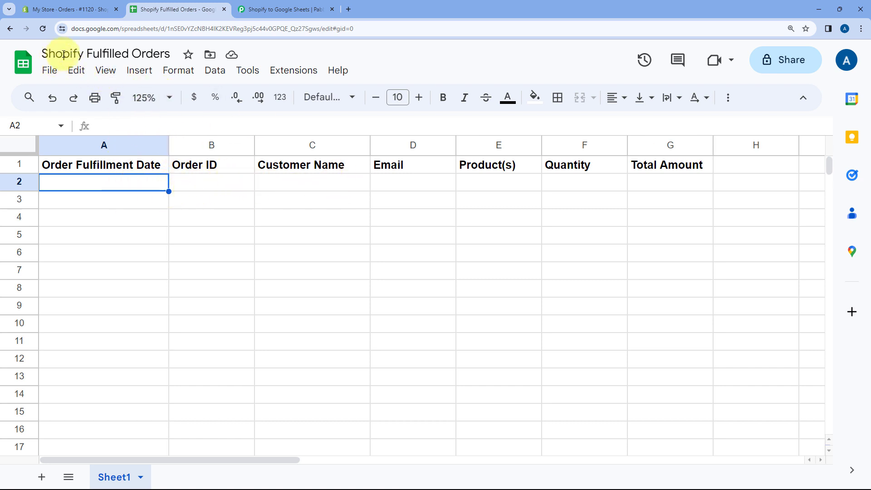
click(294, 6)
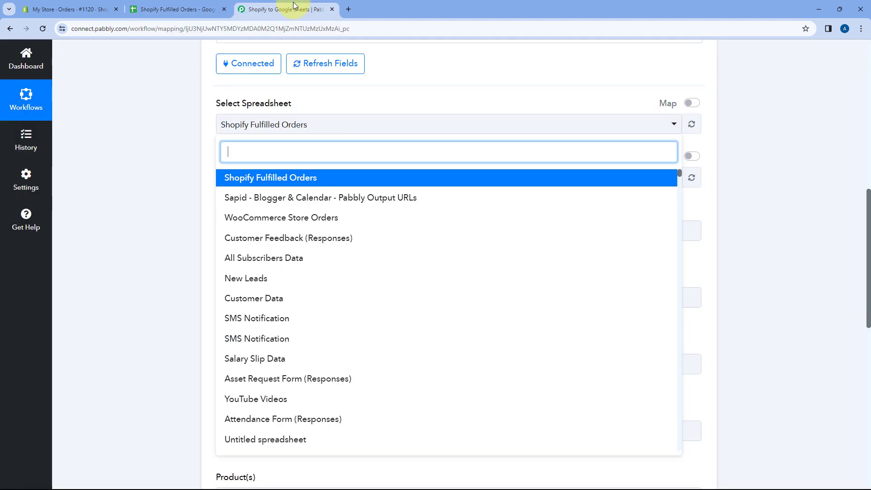
click(259, 180)
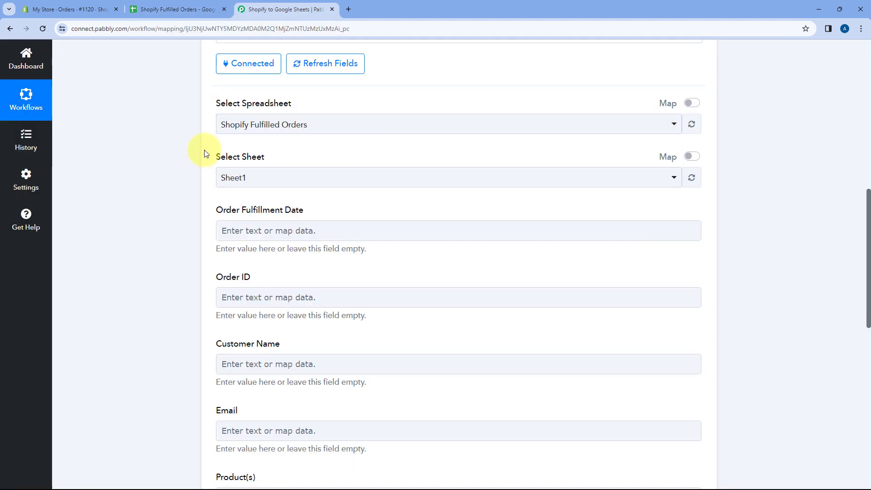
Step: Select Sheet1 as the action's sheet, checking the name against the sheet in the Google Sheets file
scroll(204, 150, down, 1)
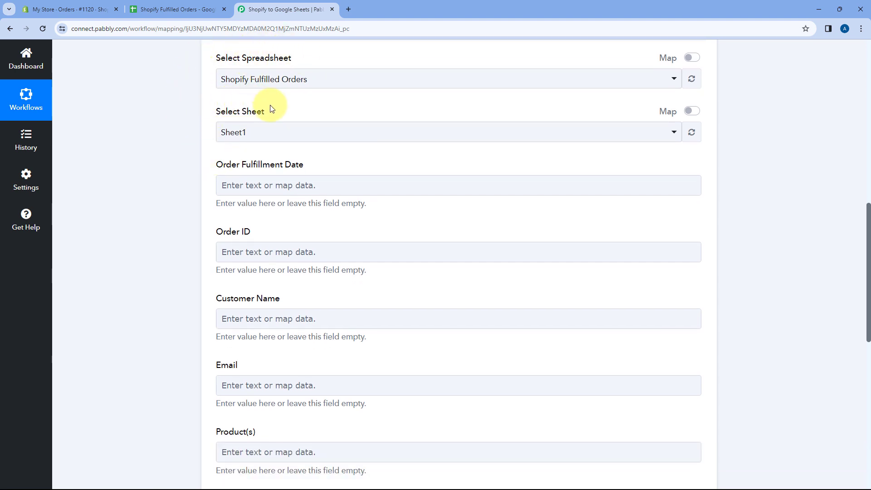
click(263, 132)
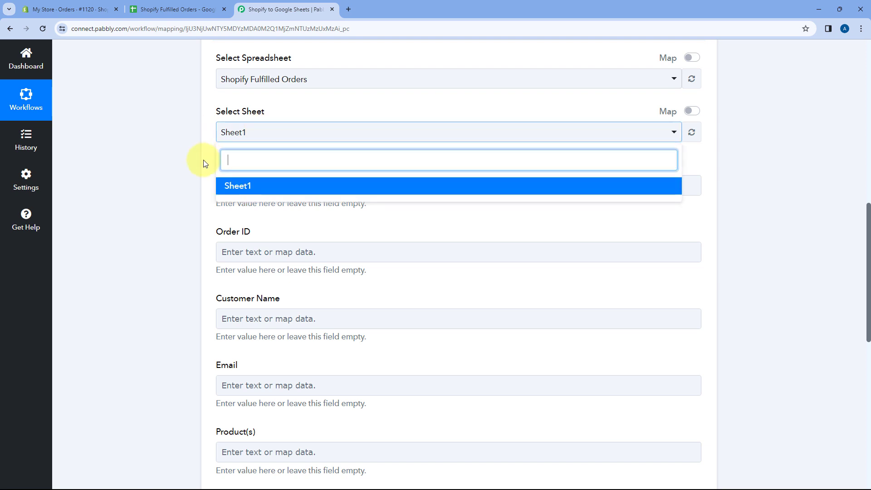
click(177, 9)
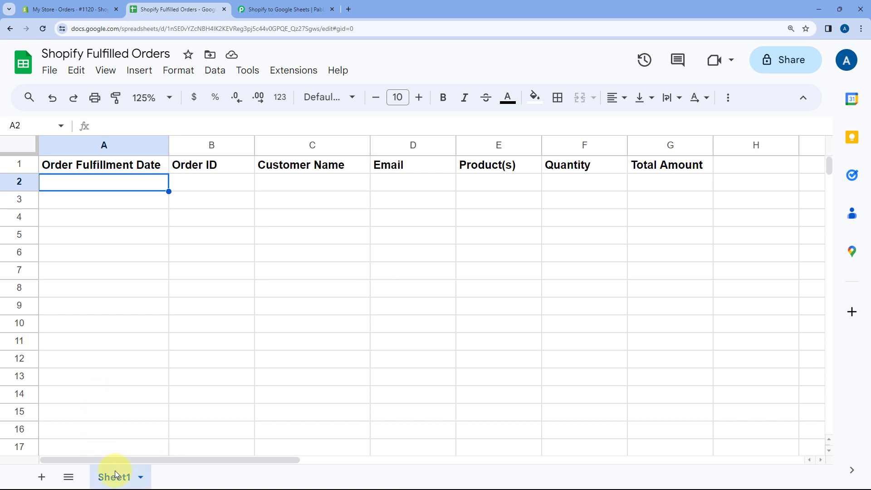
click(263, 9)
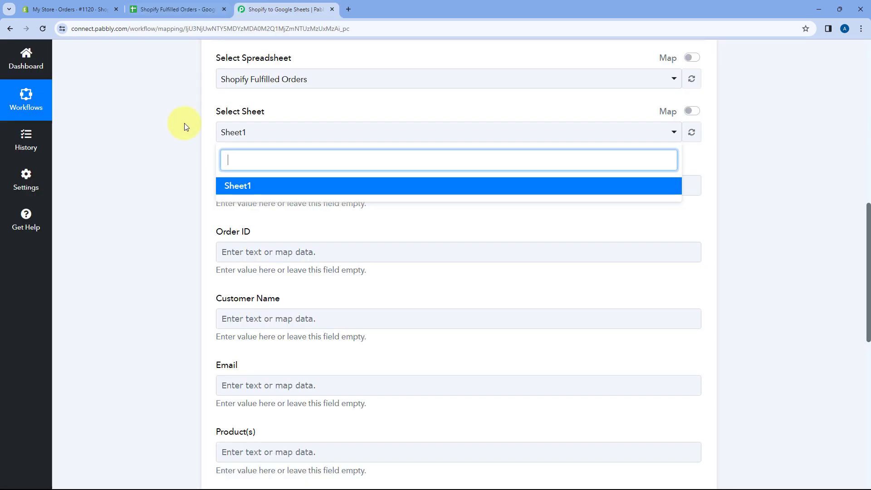
click(245, 187)
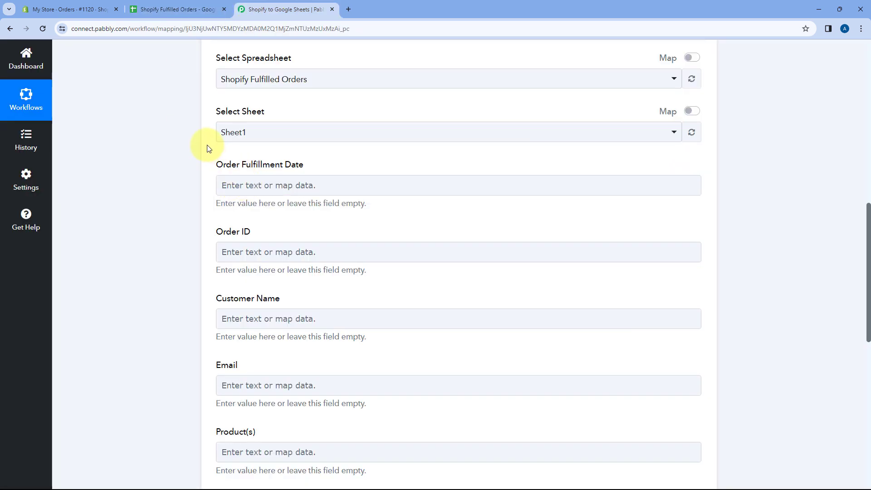
Step: Compare the Google Sheets action's column fields with the headers in the Shopify Fulfilled Orders sheet
scroll(206, 148, down, 1)
click(177, 9)
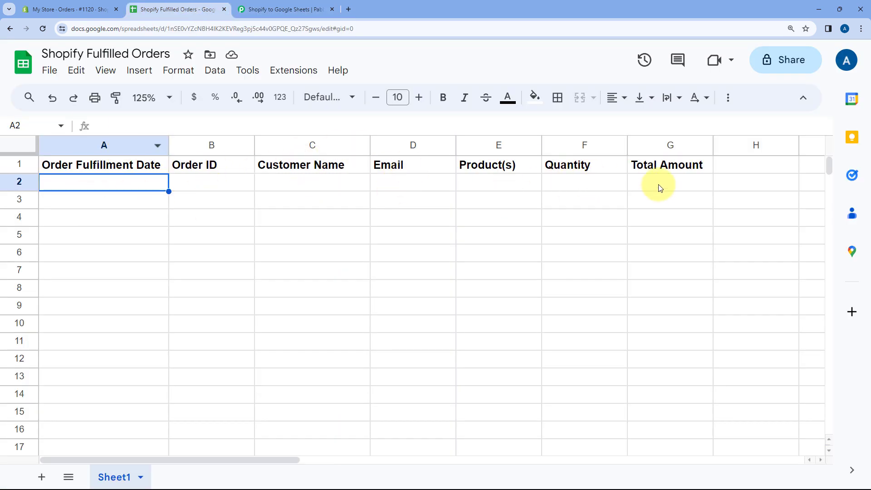
click(278, 5)
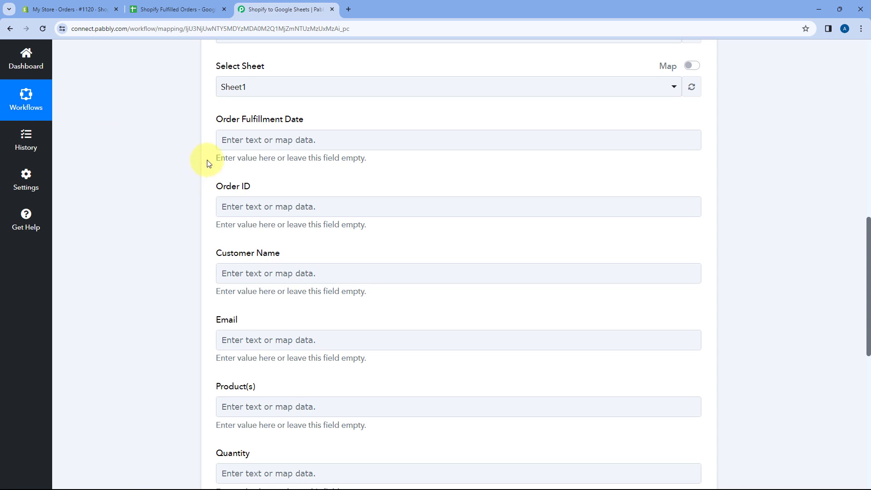
scroll(216, 172, down, 3)
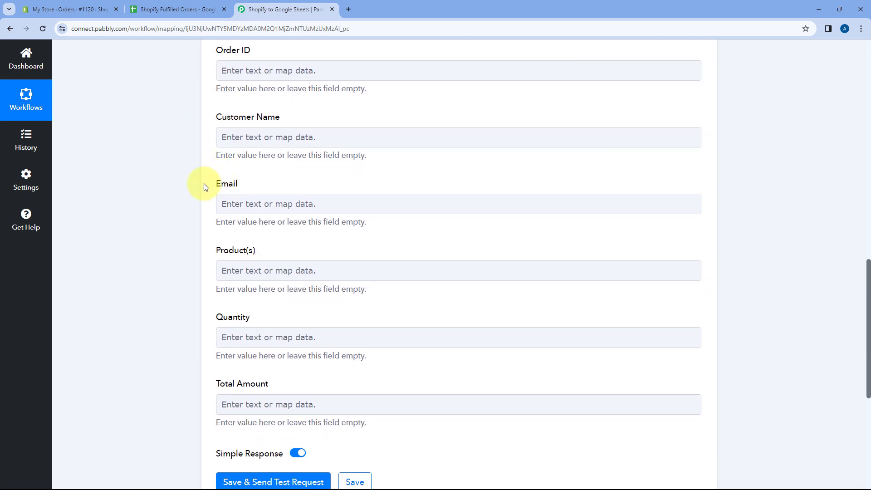
scroll(208, 317, up, 4)
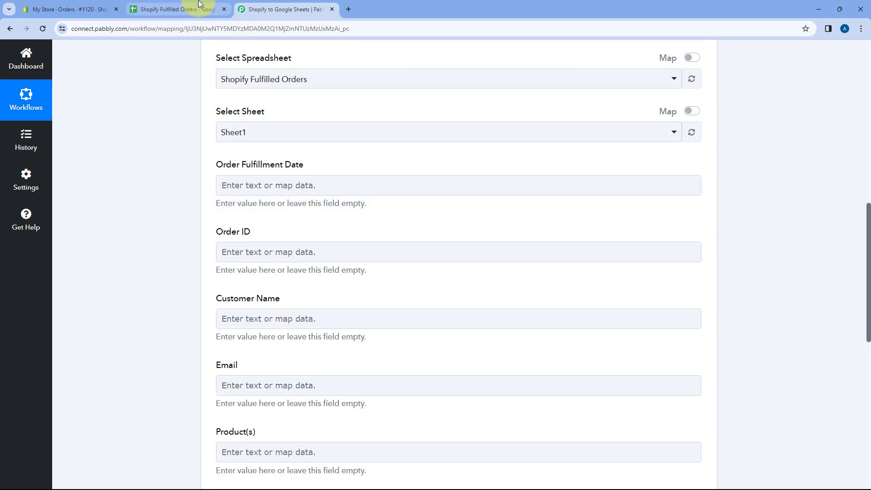
click(176, 10)
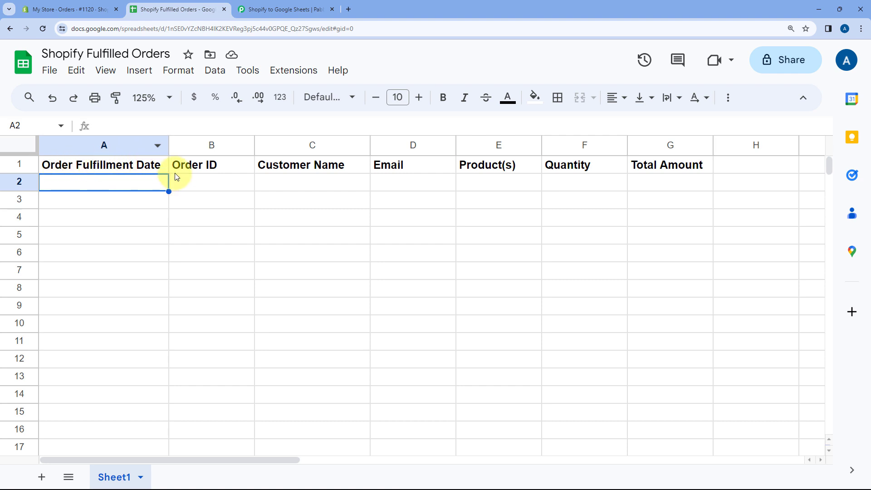
click(291, 9)
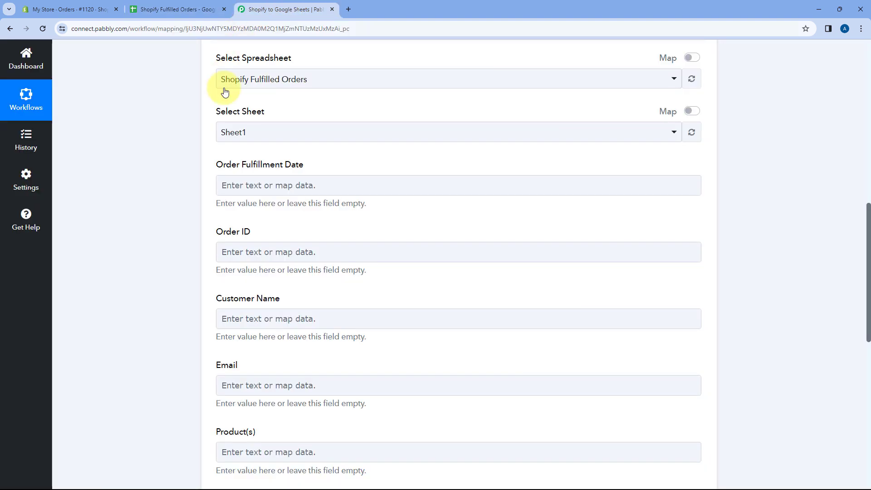
Step: Expand the Shopify Order Fulfillment trigger and look through its received response for the order's fulfillment date
click(315, 179)
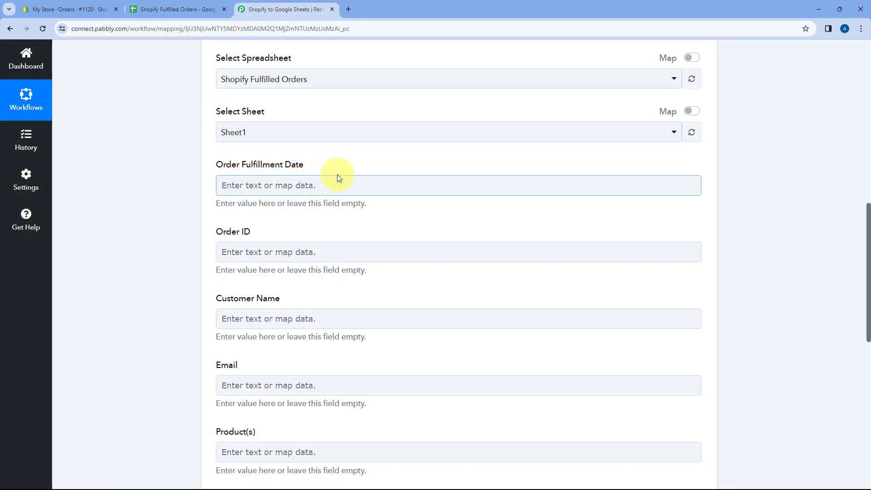
scroll(337, 177, up, 9)
click(368, 83)
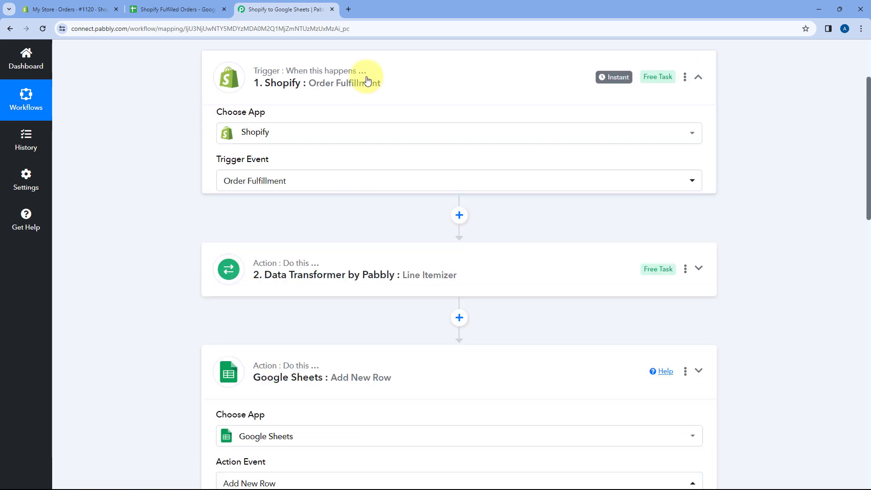
scroll(190, 227, up, 3)
scroll(173, 213, down, 3)
scroll(174, 204, down, 10)
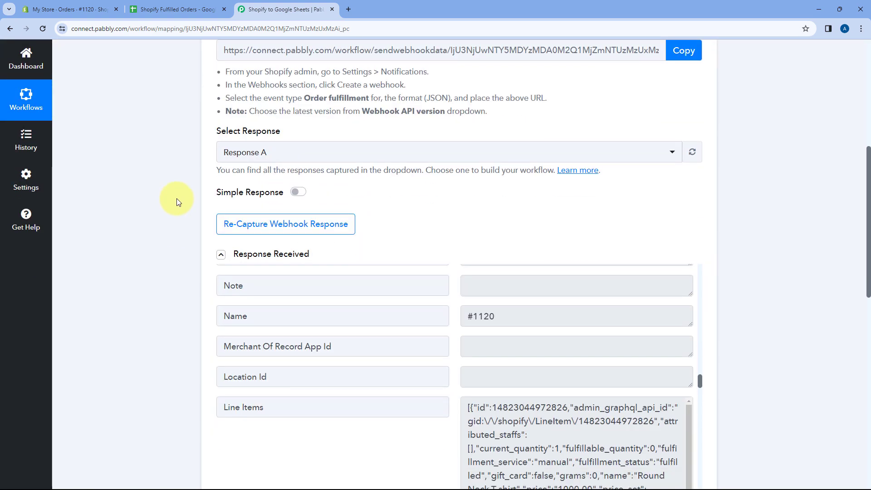
scroll(423, 248, up, 1)
scroll(422, 249, down, 8)
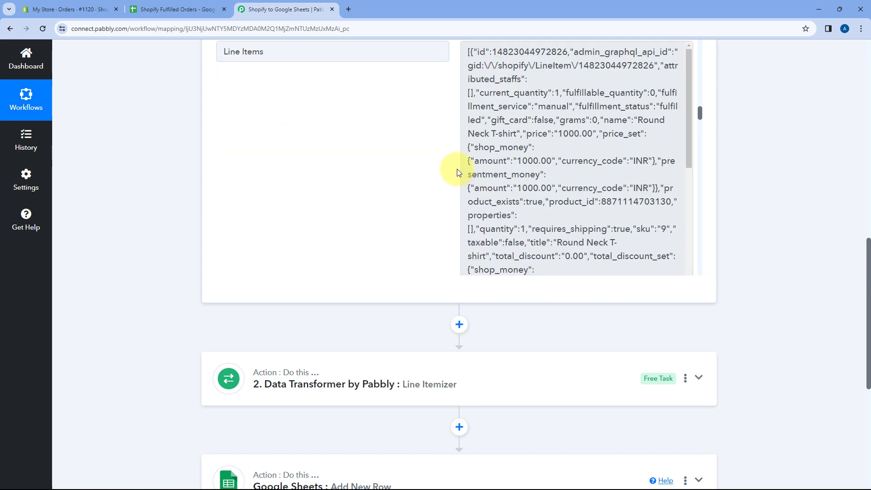
scroll(195, 171, up, 3)
scroll(404, 204, down, 5)
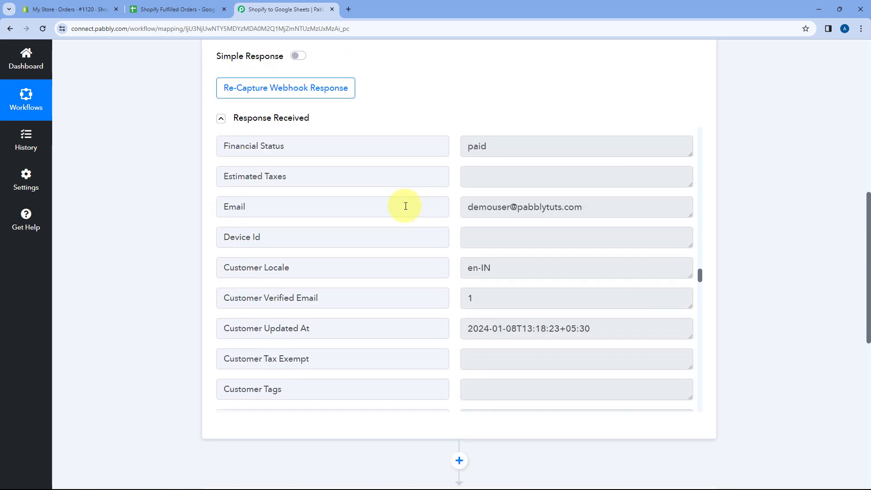
scroll(432, 190, up, 2)
scroll(459, 214, down, 1)
scroll(459, 215, down, 10)
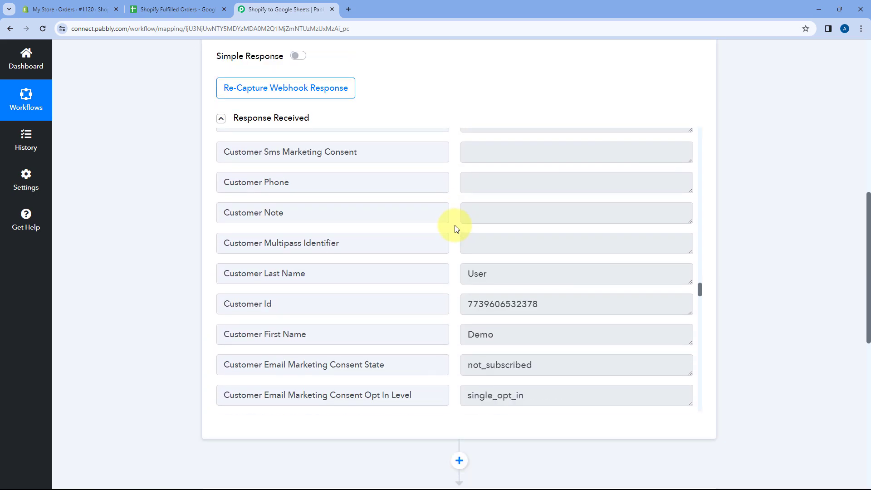
scroll(456, 221, down, 10)
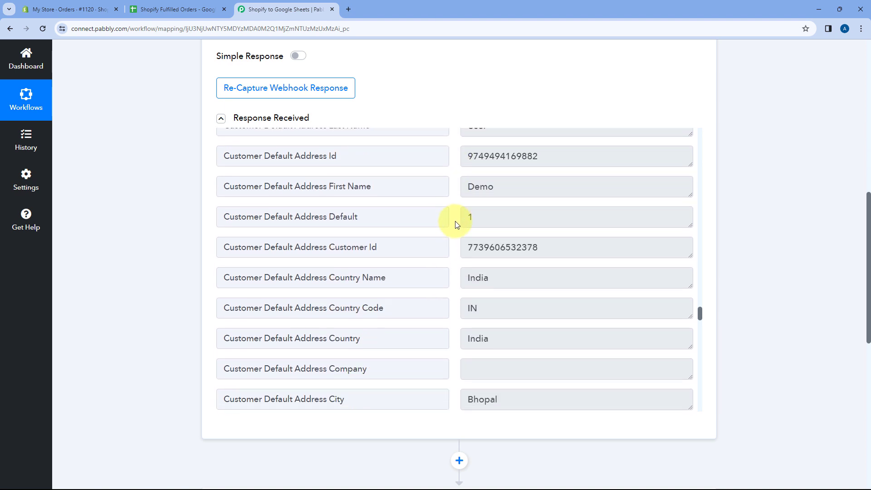
scroll(456, 225, down, 12)
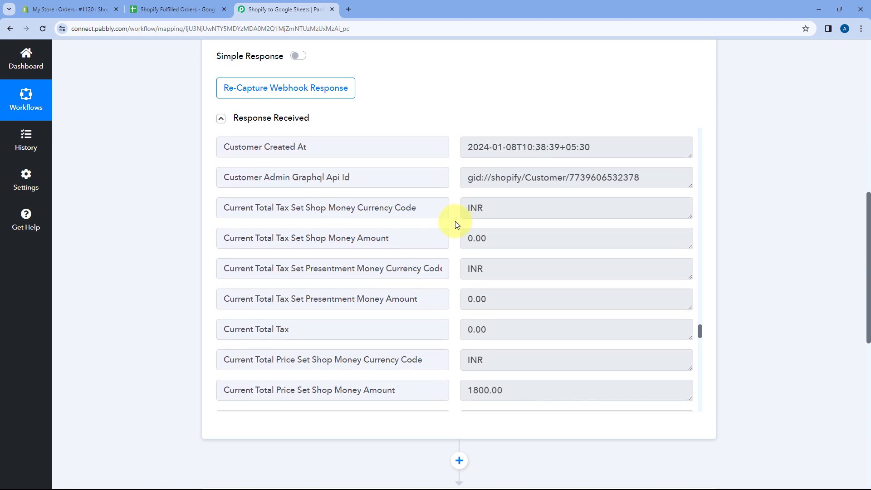
scroll(456, 225, down, 5)
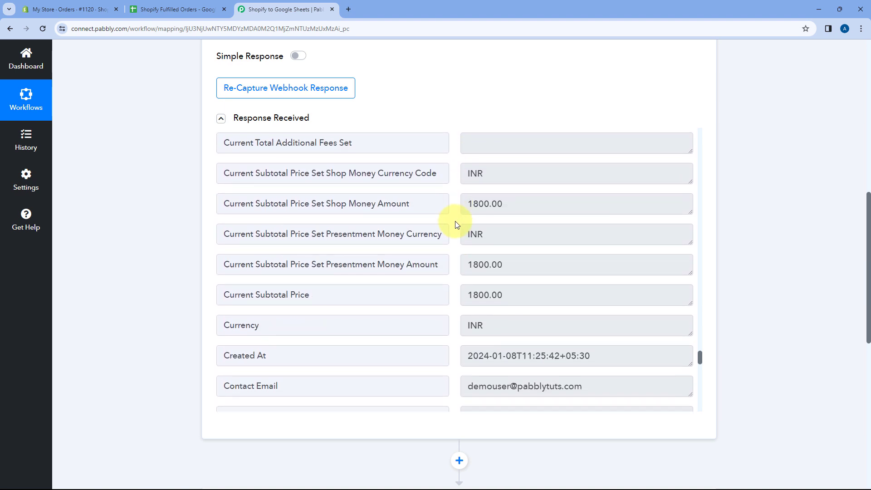
scroll(457, 225, down, 1)
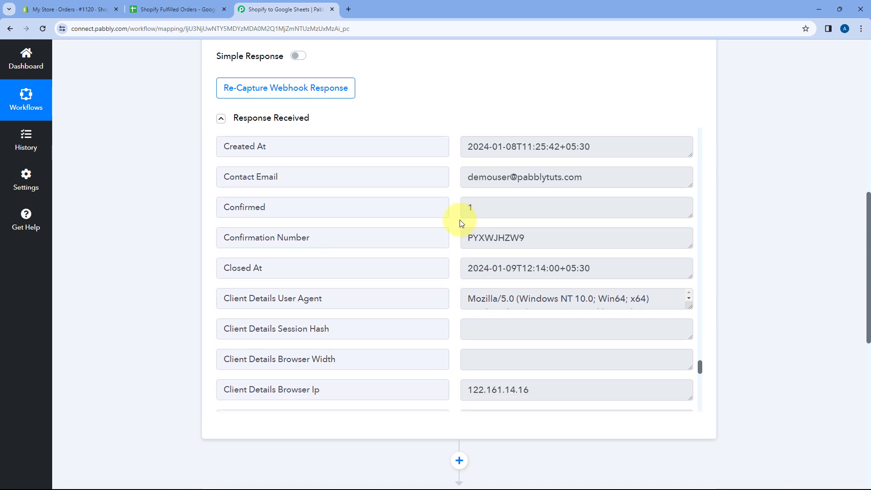
scroll(456, 227, down, 1)
Step: Examine the Closed At field and its timestamp in the Shopify response, checking it against the spreadsheet's Order Fulfillment Date column
drag(305, 226, 223, 223)
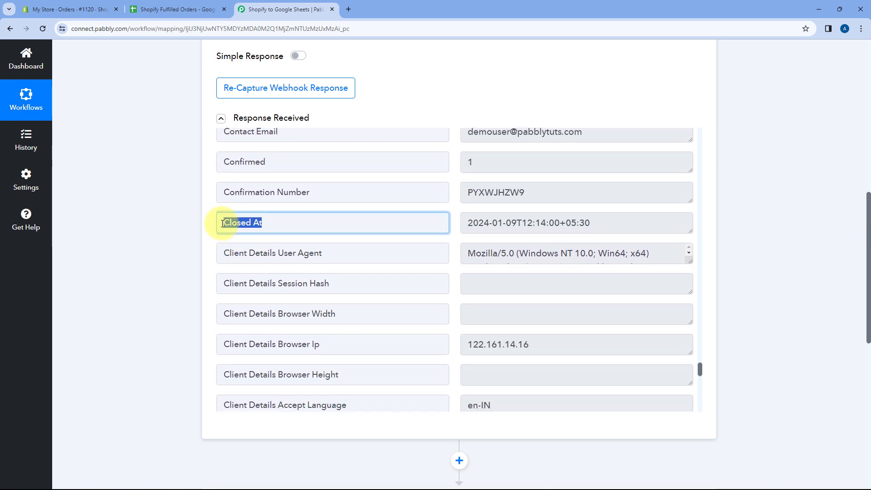
drag(466, 223, 597, 222)
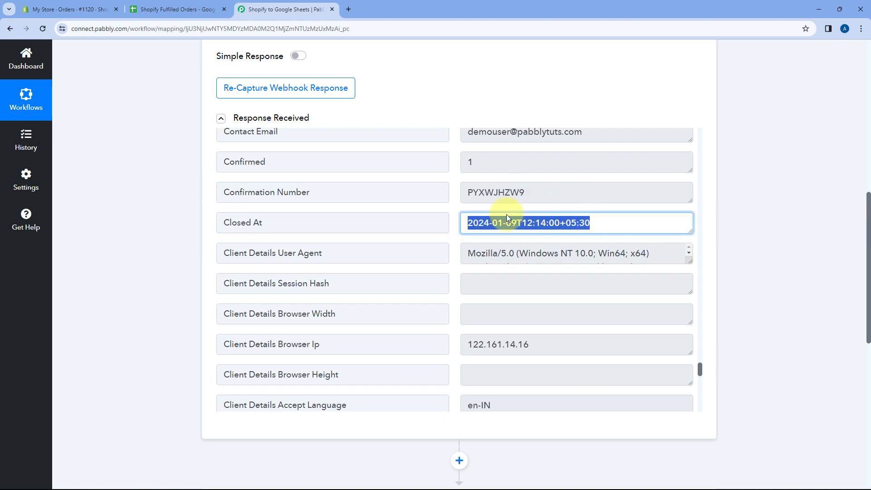
click(594, 223)
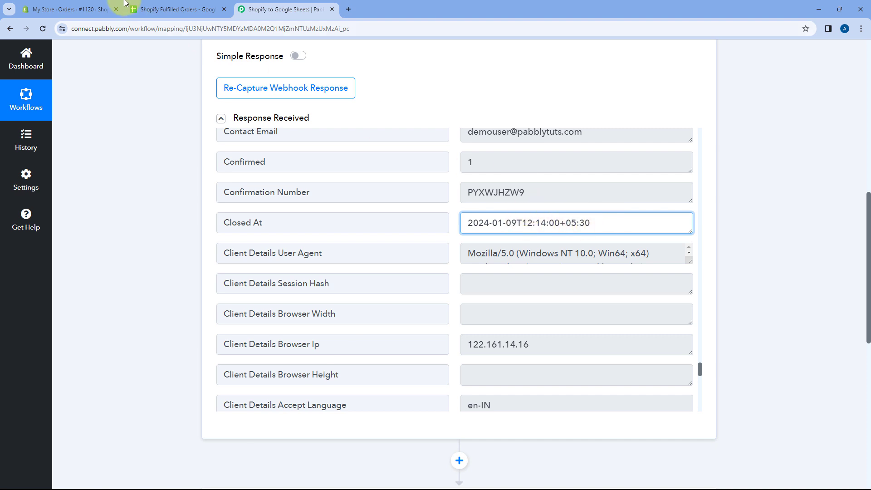
click(177, 10)
click(290, 8)
key(ctrl+a)
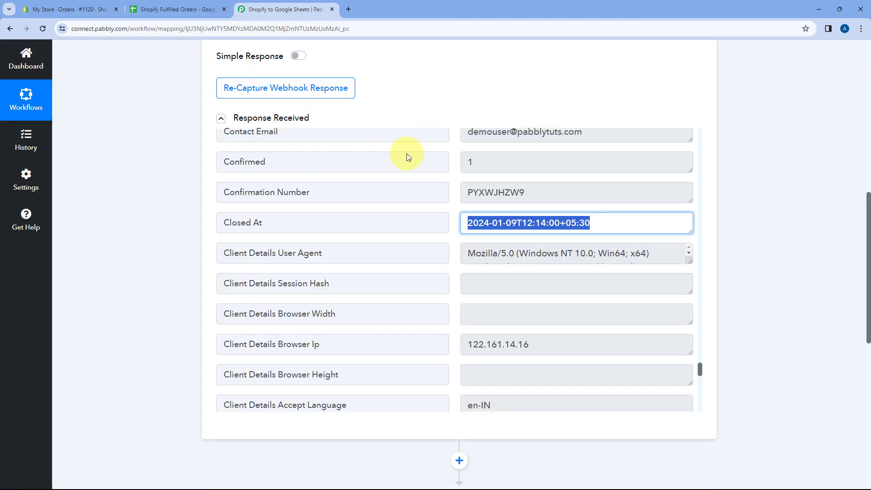
click(476, 223)
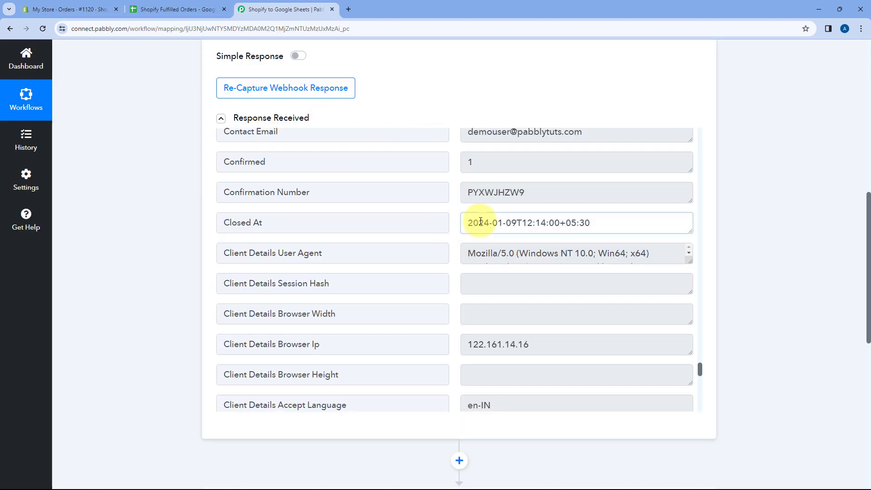
key(ctrl+a)
click(584, 222)
Step: Reopen the Google Sheets action and map its Order Fulfillment Date field to Closed At from the Shopify Order Fulfillment step
scroll(186, 219, down, 1)
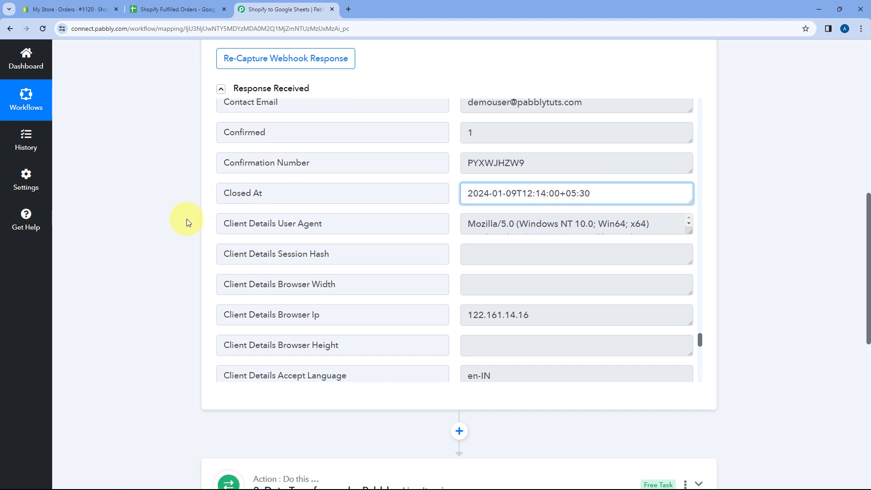
scroll(189, 187, down, 9)
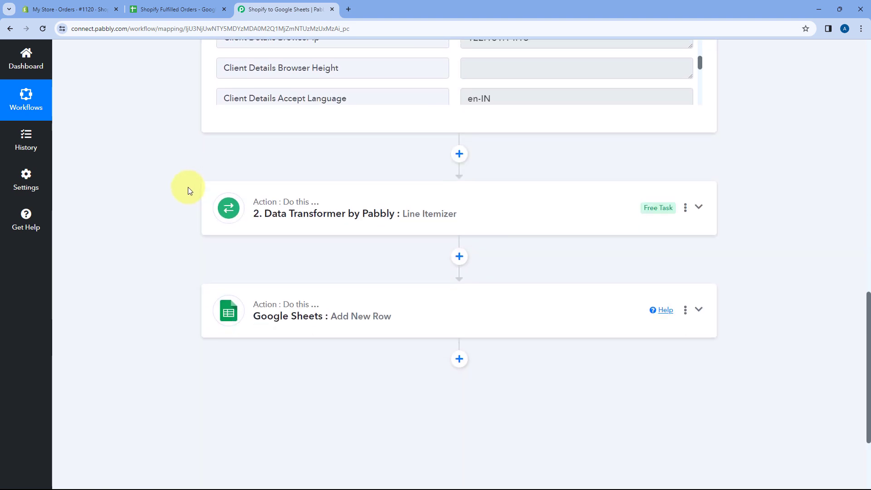
click(350, 189)
scroll(180, 183, up, 13)
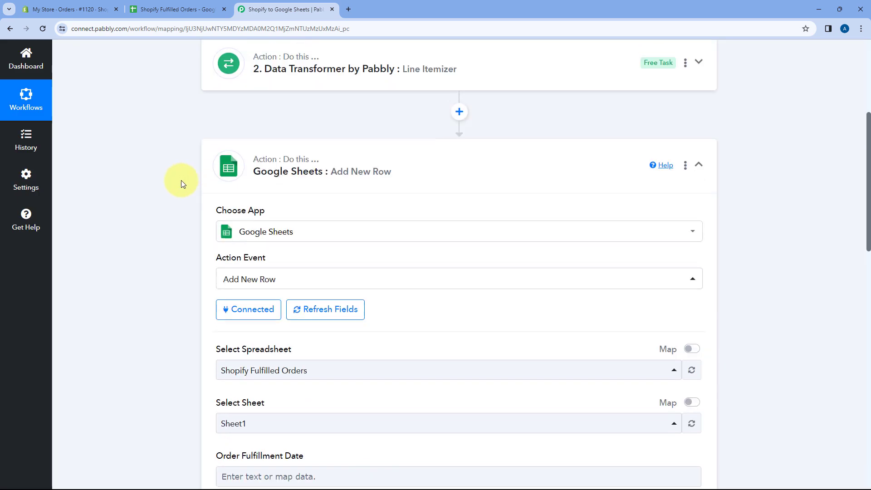
scroll(166, 188, down, 6)
scroll(166, 187, down, 1)
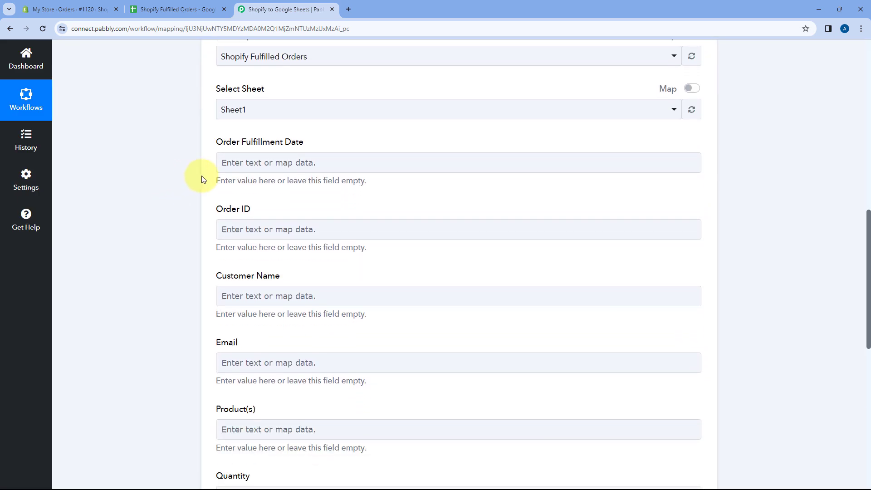
click(257, 163)
click(272, 163)
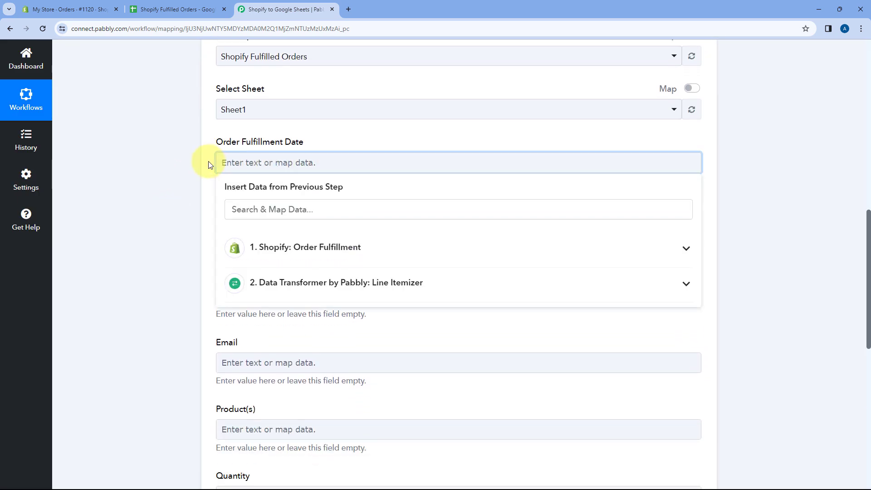
scroll(207, 163, down, 1)
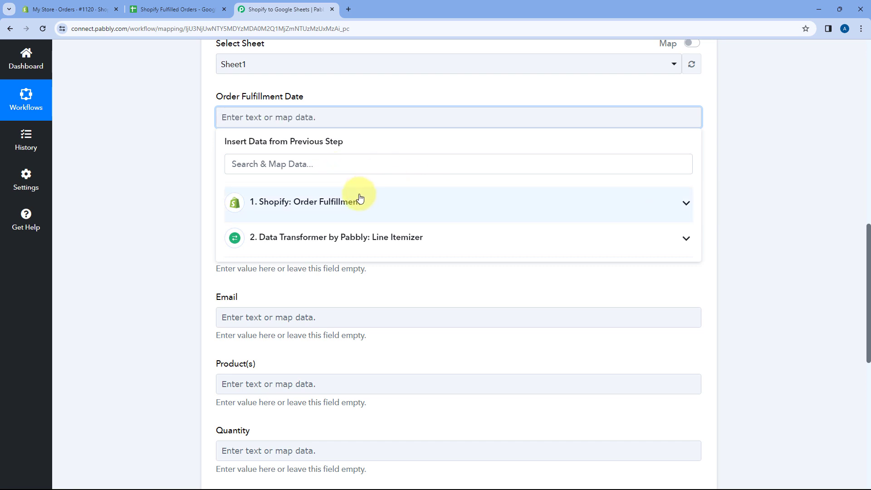
click(359, 197)
click(295, 169)
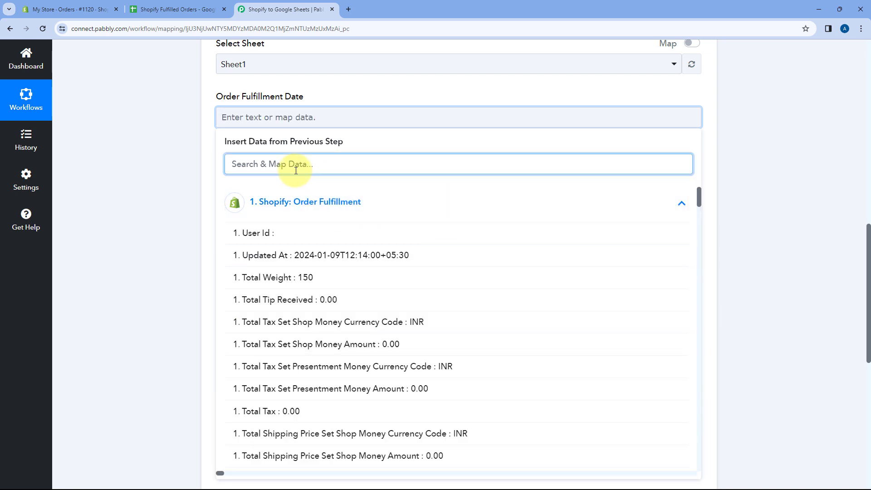
text(Clo)
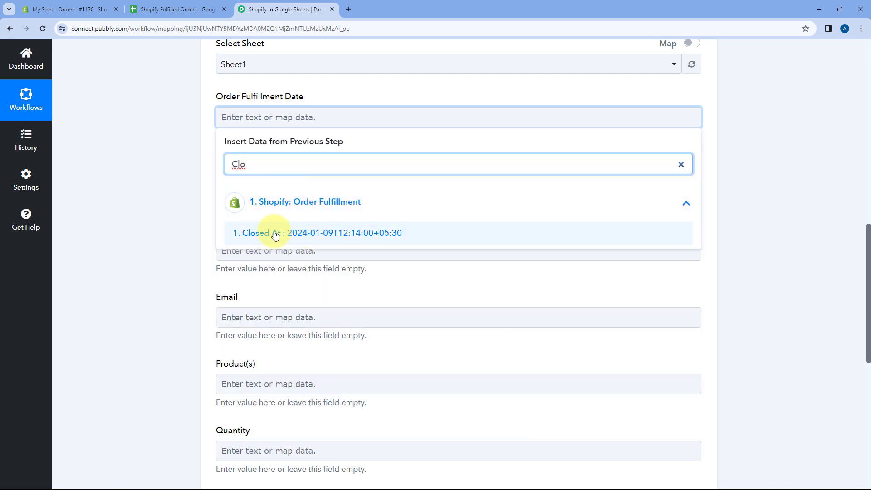
click(279, 234)
click(193, 145)
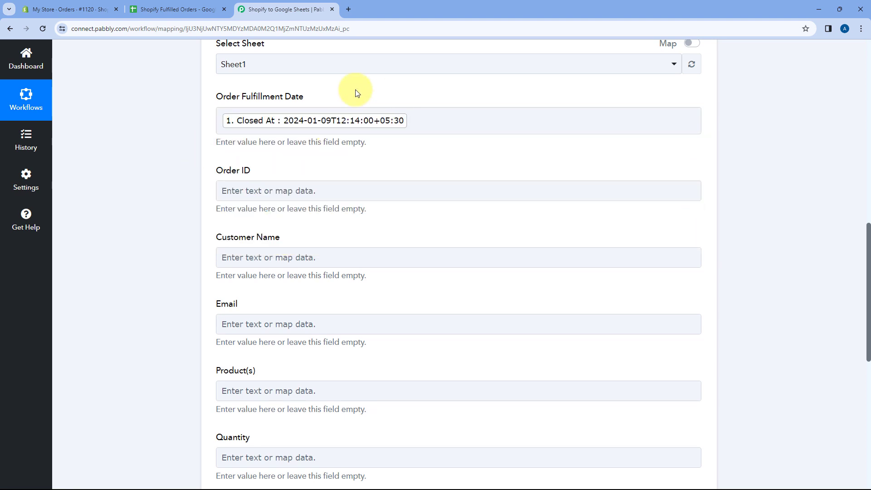
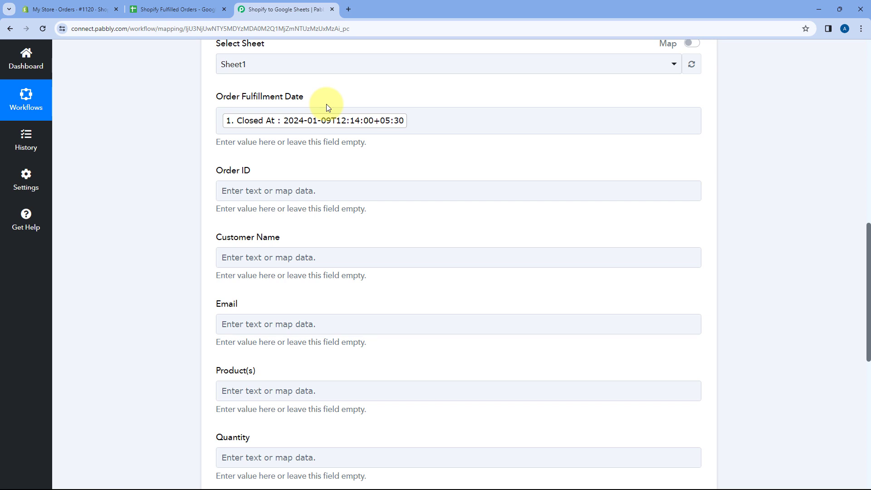
Step: Check the Shopify order and the spreadsheet, and map the Google Sheets action's Order ID field to Order Number from Shopify Order Fulfillment
click(104, 7)
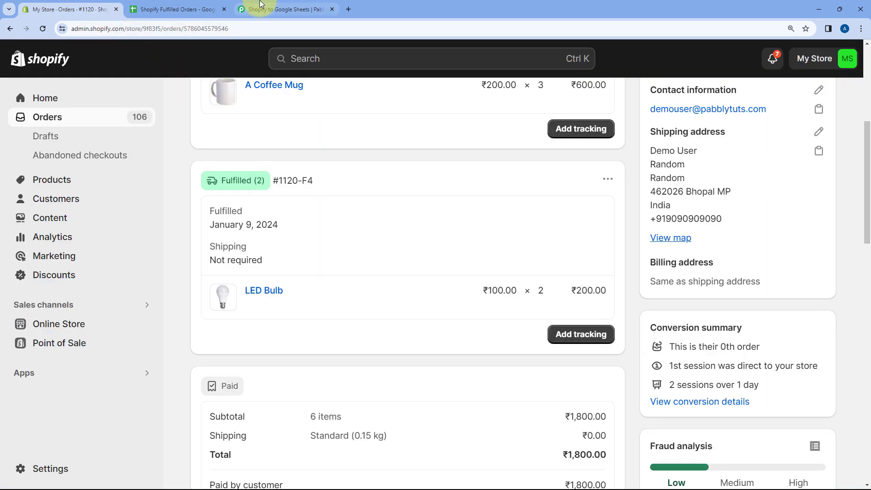
click(175, 9)
click(278, 3)
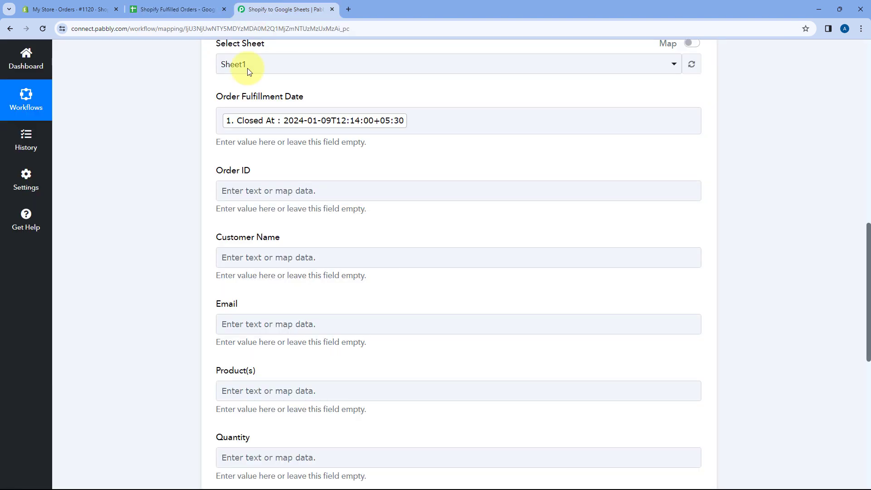
scroll(253, 130, down, 1)
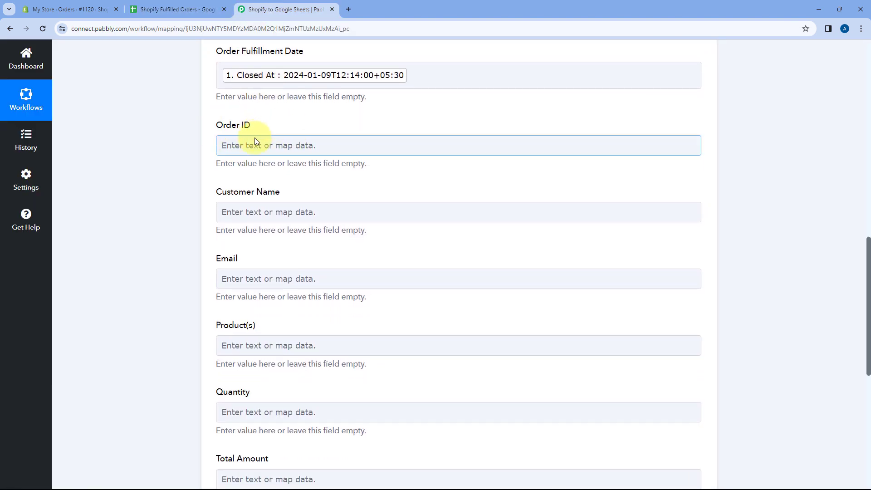
click(249, 145)
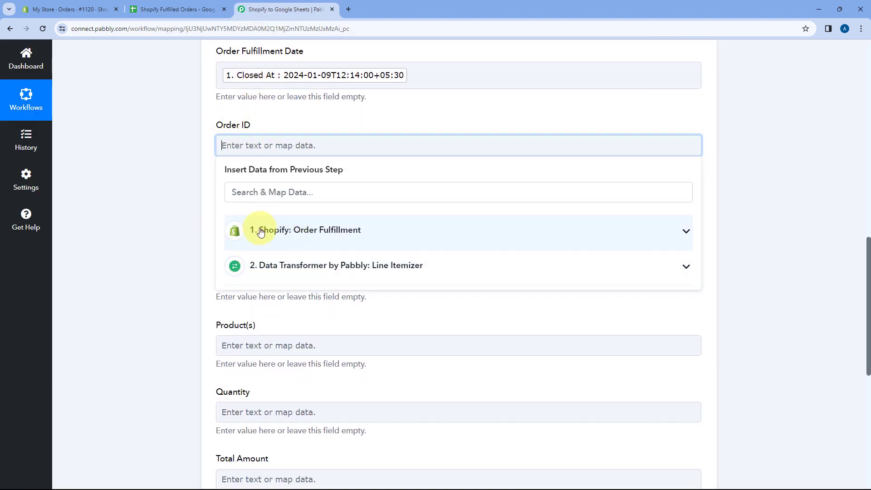
click(311, 232)
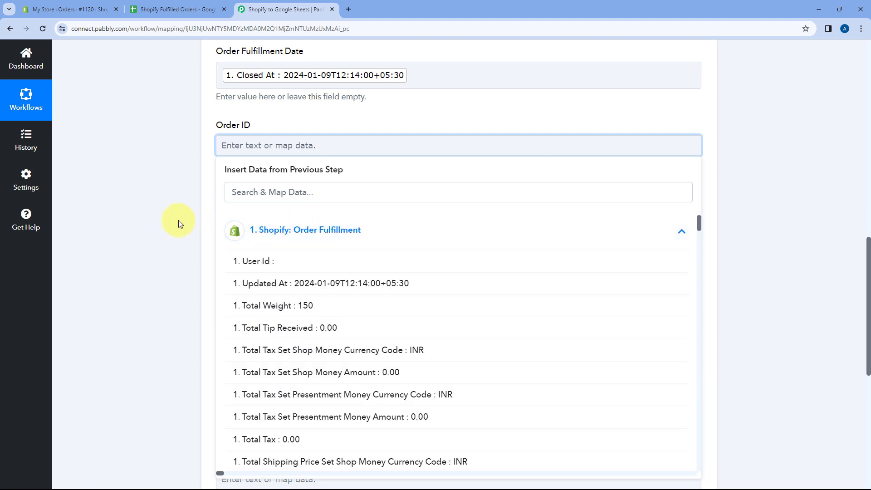
click(257, 192)
text(O)
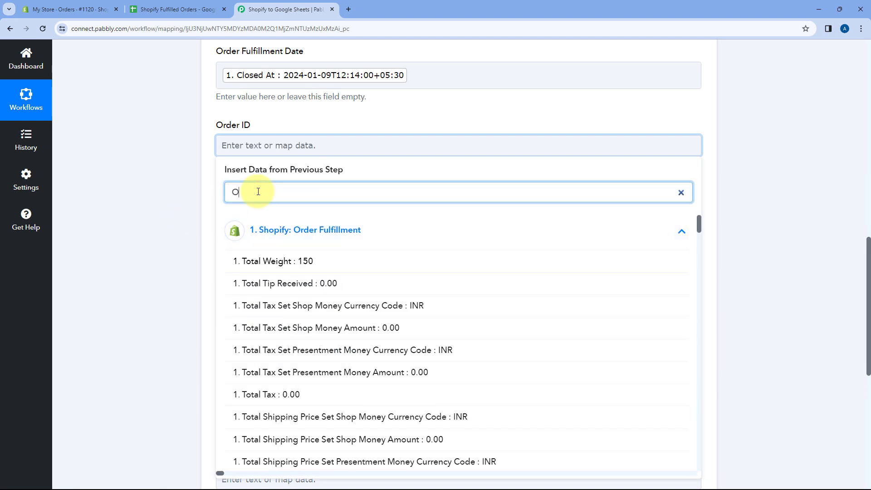
text(rd)
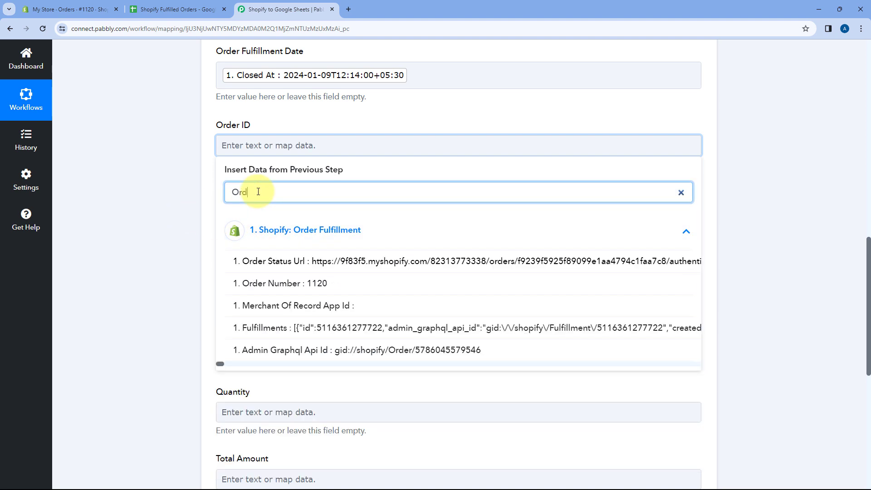
click(287, 283)
click(185, 165)
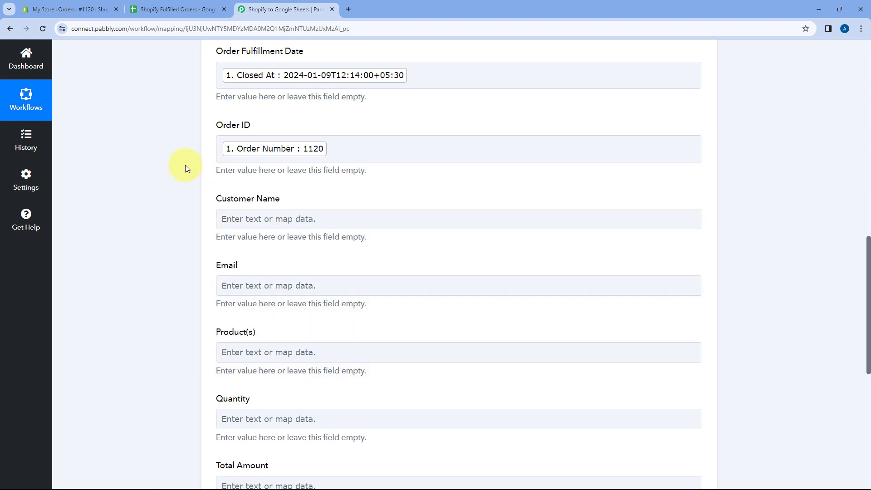
Step: Map the Customer Name field to Customer Default Address Name from the Shopify Order Fulfillment step, searching its data for "Custo"
scroll(185, 164, down, 1)
click(253, 174)
click(252, 257)
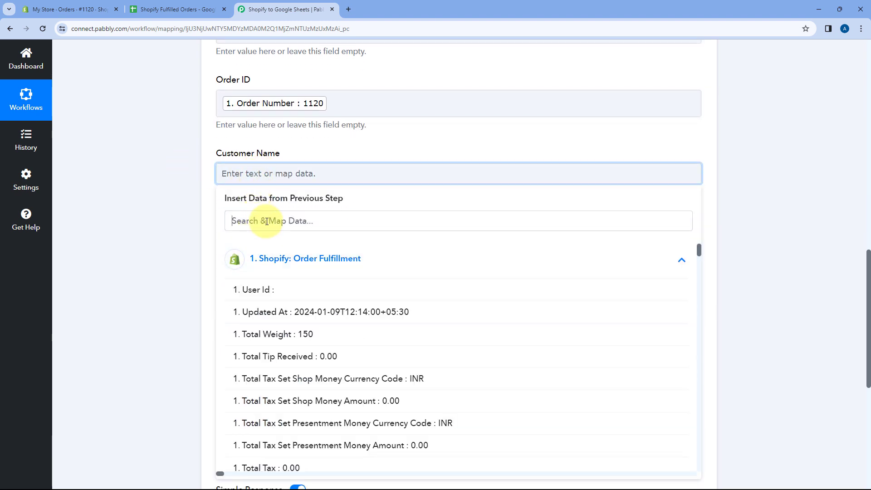
click(266, 221)
text(Curs)
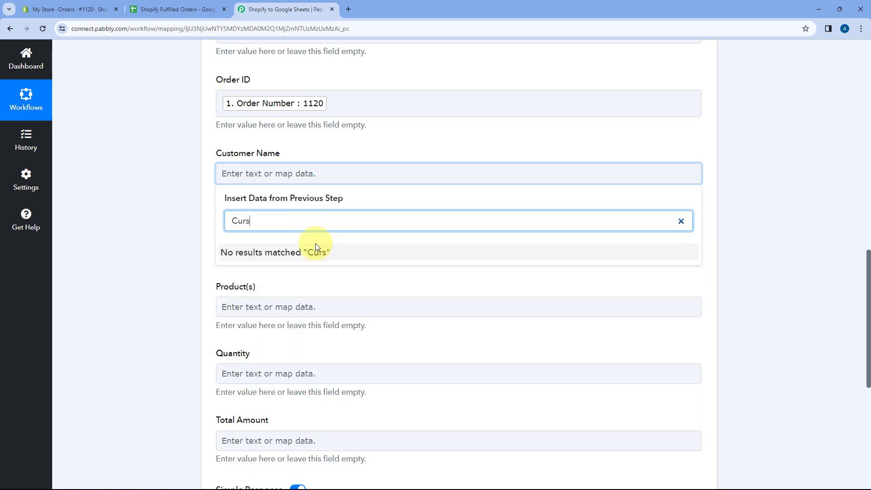
key(BackSpace)
key(BackSpace)
text(s)
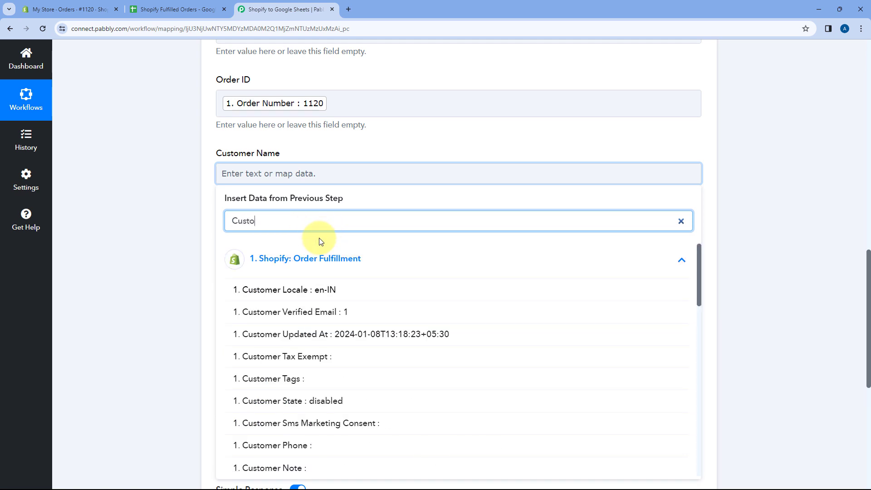
scroll(321, 282, down, 6)
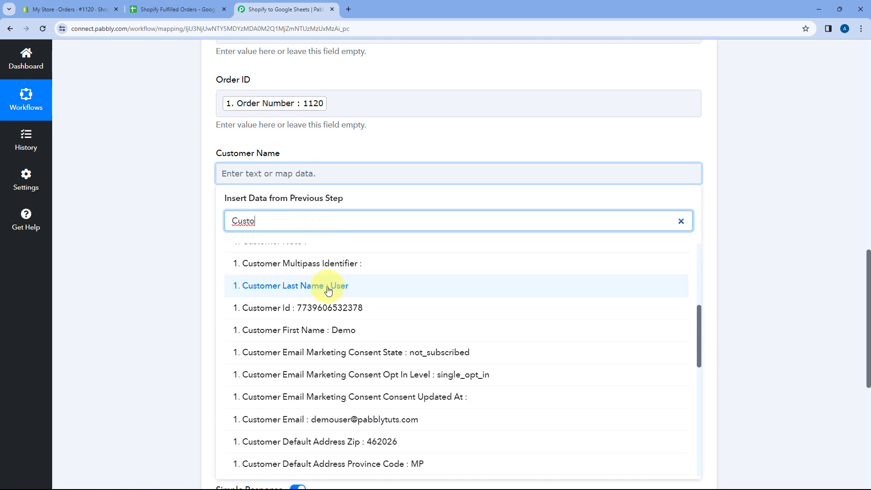
scroll(321, 300, down, 6)
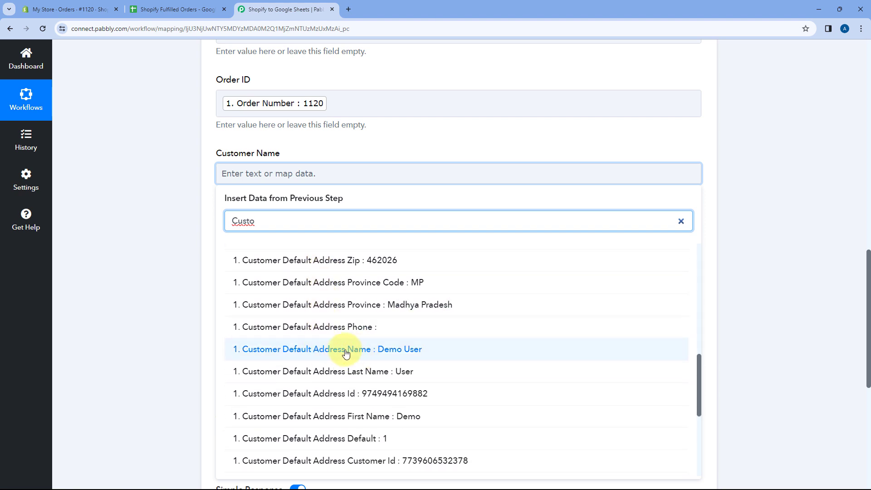
click(348, 349)
click(203, 226)
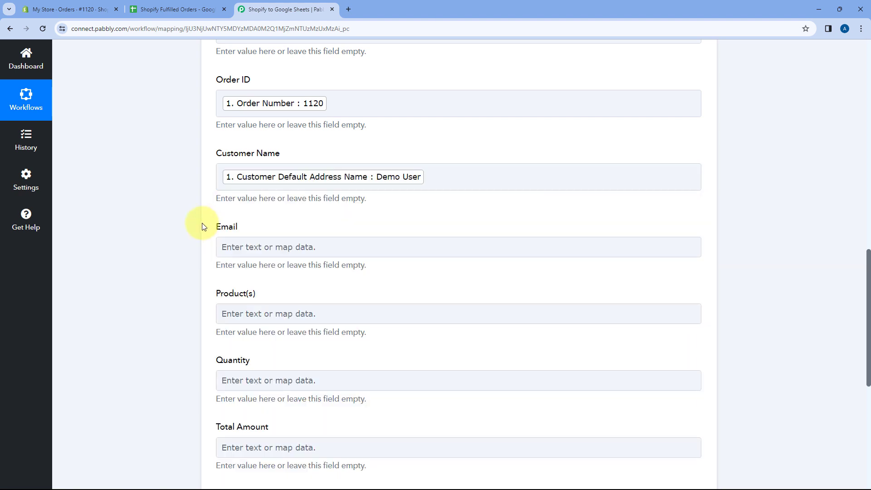
Step: Map the Email field to Email from the Shopify Order Fulfillment step, searching the available data for "Ema"
click(243, 198)
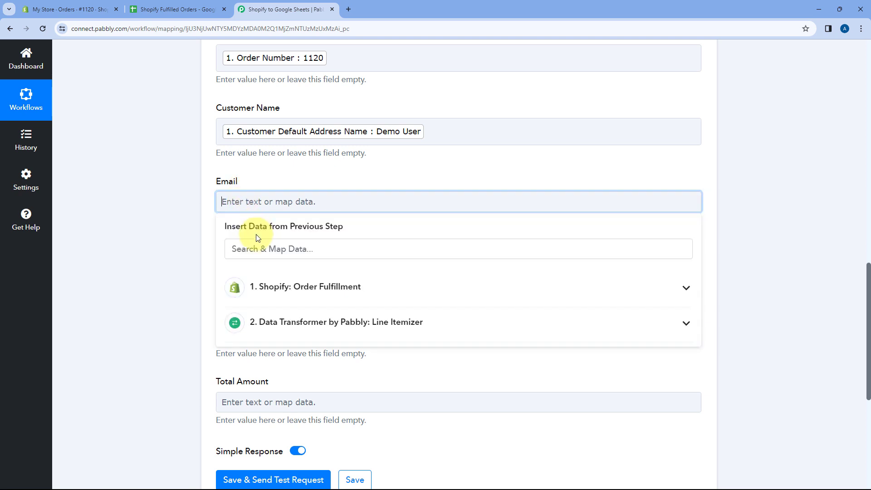
click(249, 247)
text(Ema)
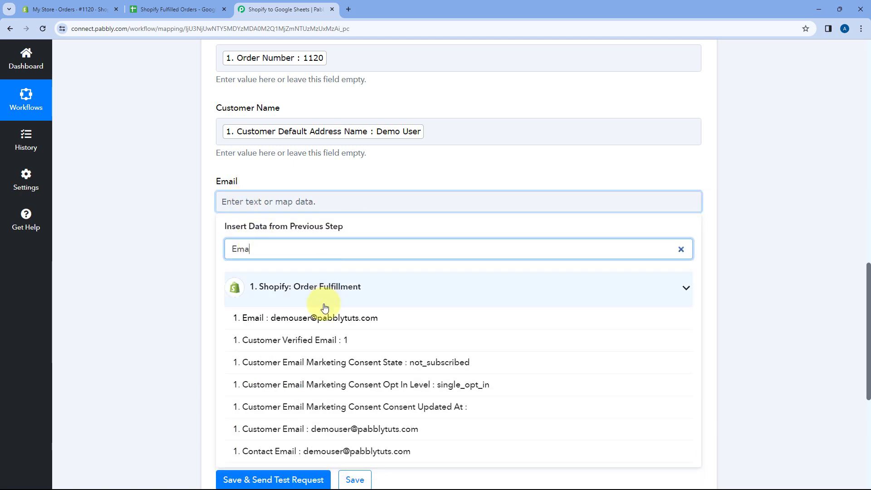
click(281, 324)
click(189, 232)
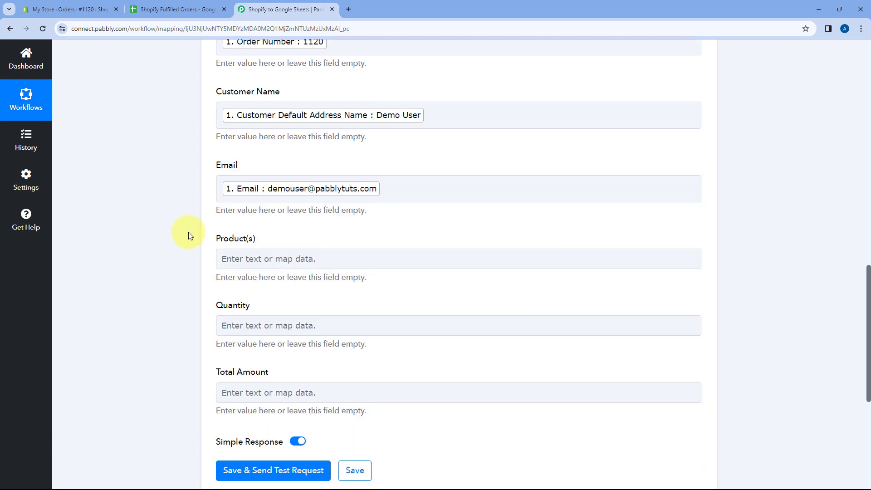
Step: Expand the Data Transformer Line Itemizer step and examine the Current Quantity and Name values in its received response
scroll(253, 140, down, 2)
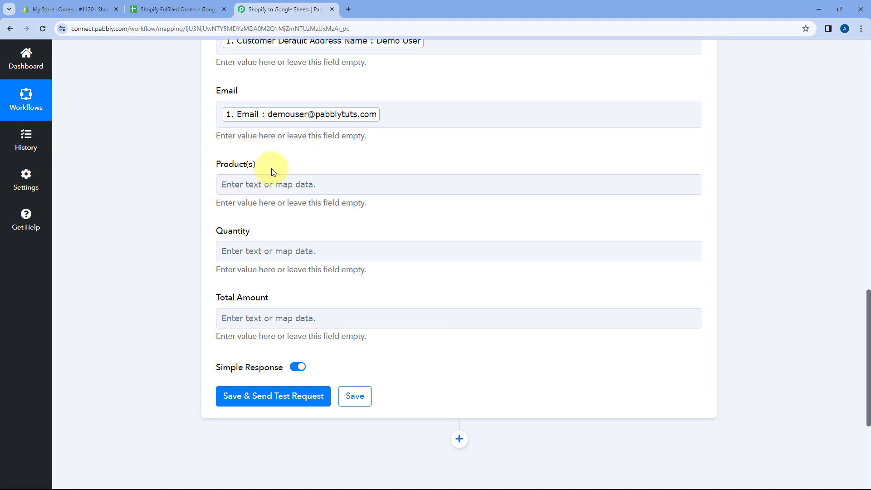
scroll(462, 188, up, 4)
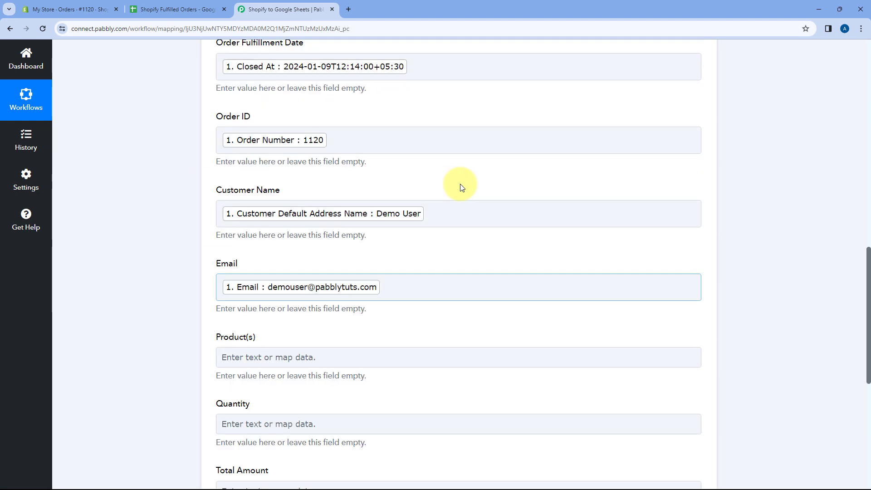
scroll(461, 188, up, 10)
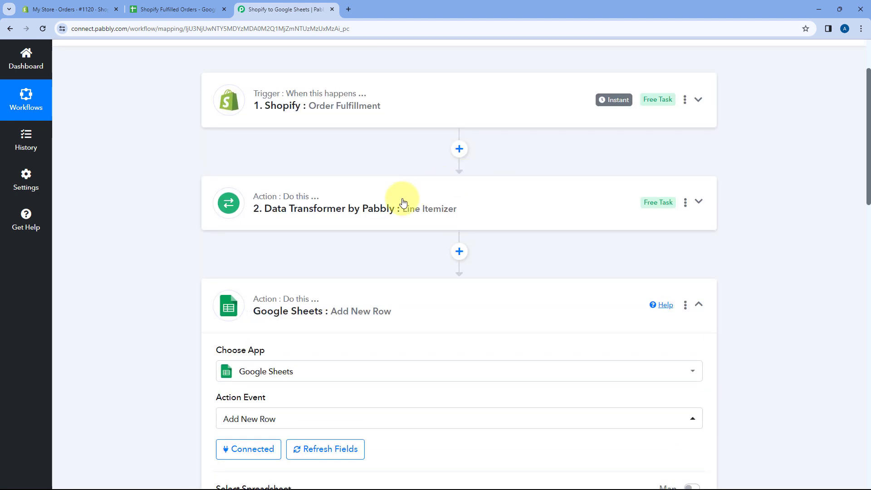
click(402, 202)
scroll(166, 229, down, 10)
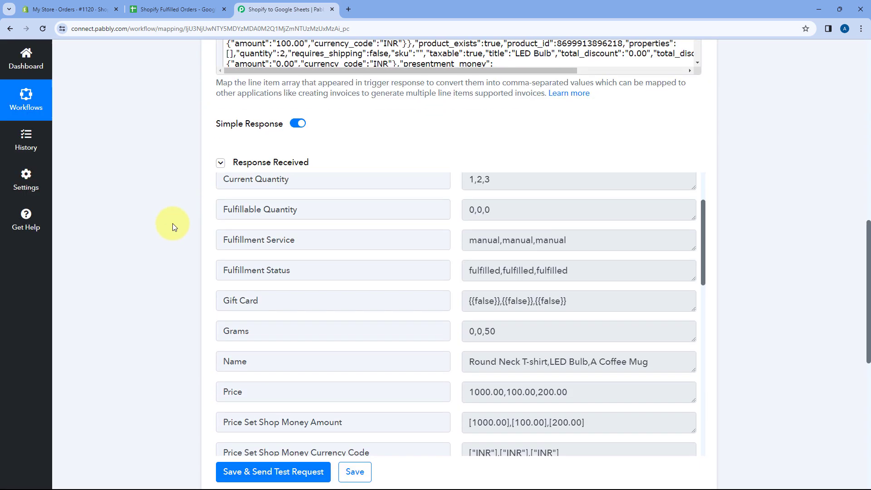
scroll(447, 227, up, 3)
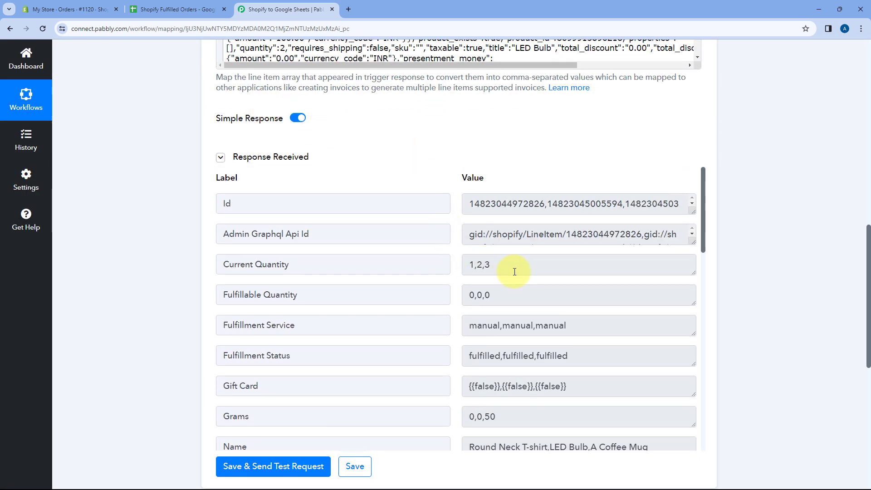
drag(514, 272, 455, 265)
scroll(455, 265, down, 2)
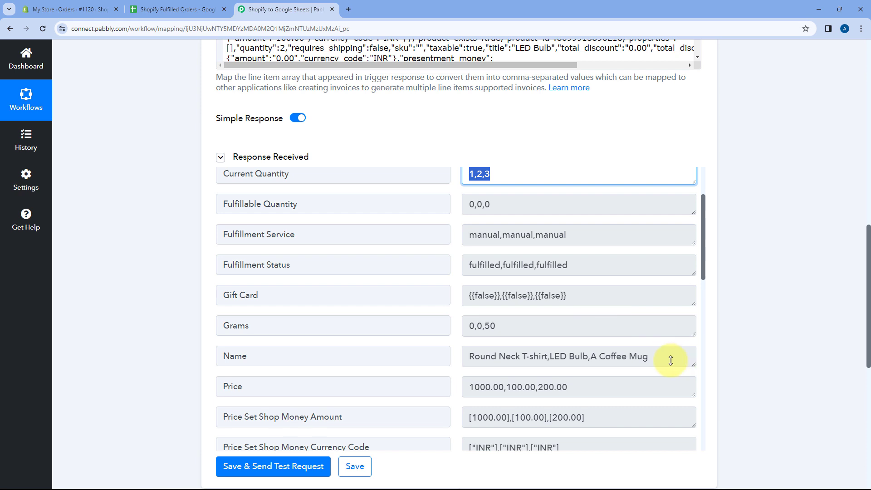
drag(694, 358, 461, 352)
click(458, 289)
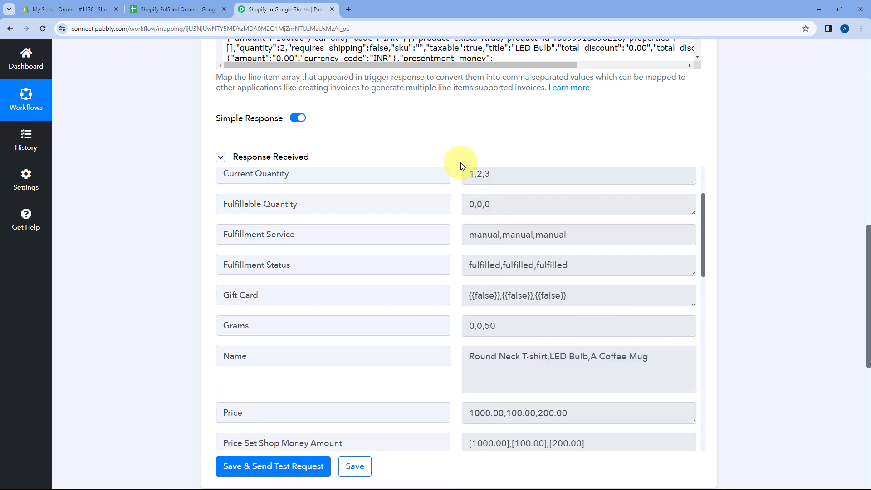
Step: Reopen the Google Sheets action and map its Product(s) field to Name from the Line Itemizer step
scroll(243, 235, down, 4)
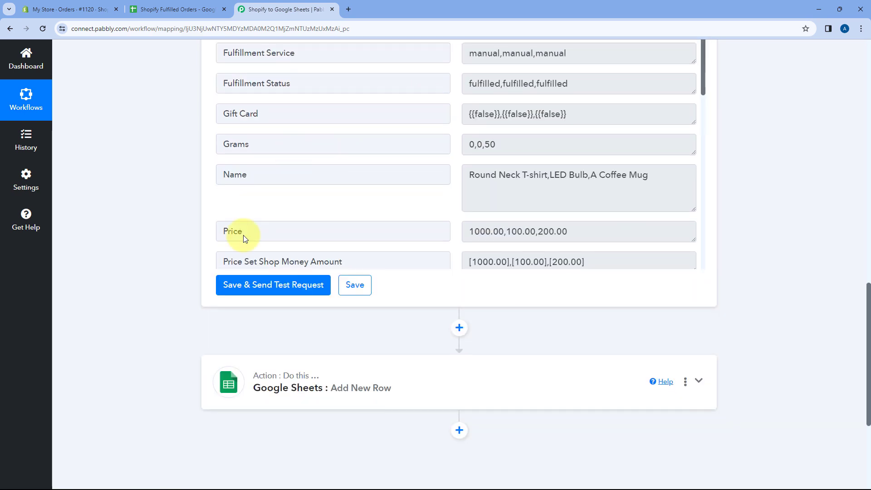
click(342, 373)
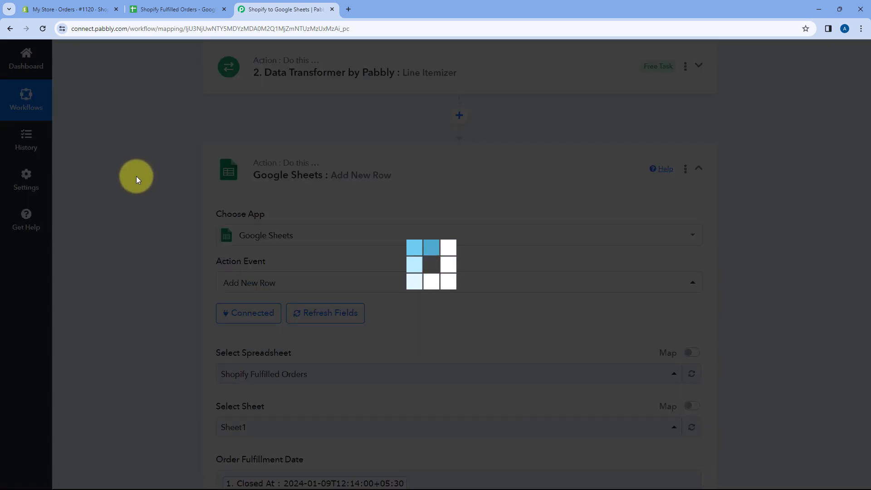
scroll(171, 232, down, 5)
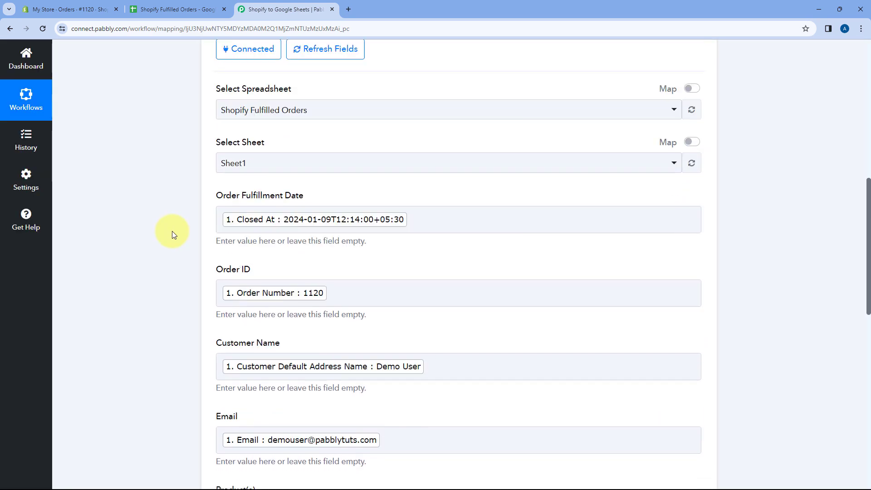
scroll(173, 235, down, 8)
click(255, 143)
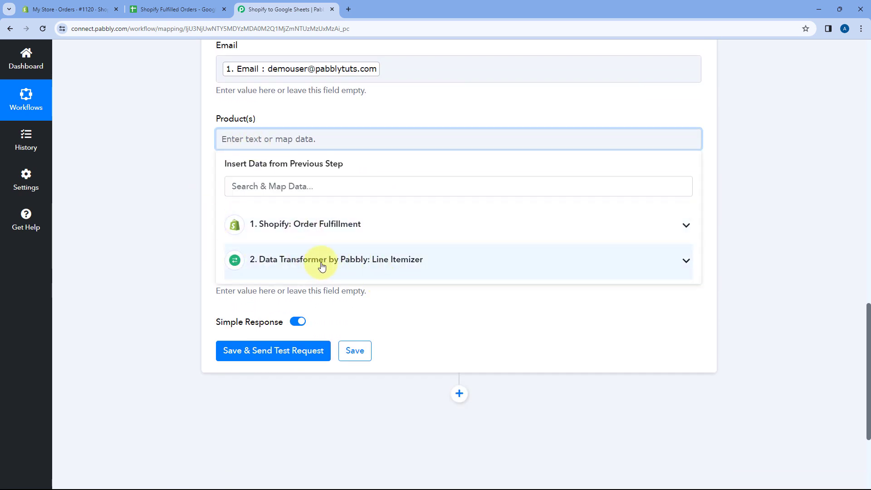
click(395, 262)
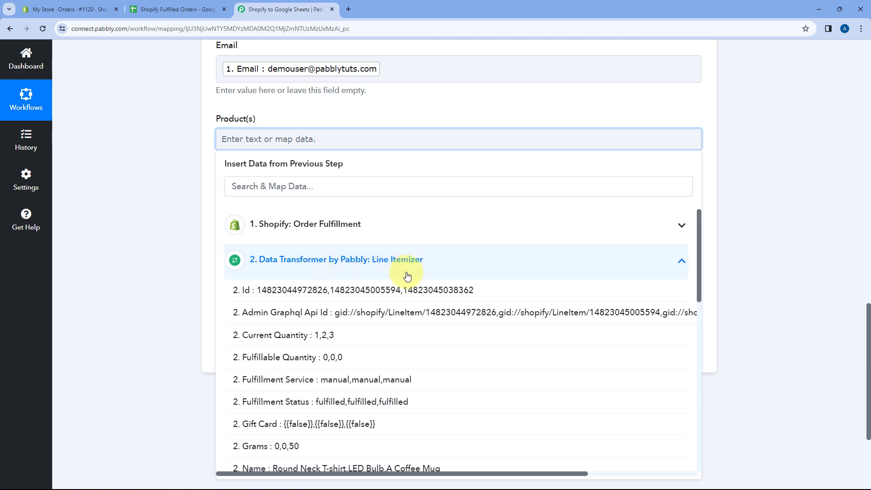
scroll(297, 376, down, 2)
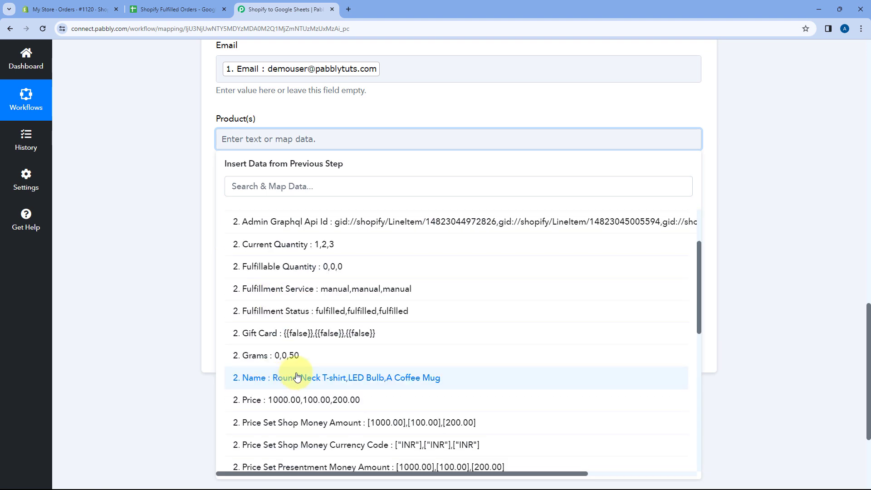
click(275, 383)
click(163, 230)
Step: Map the Quantity field to Current Quantity from the Data Transformer Line Itemizer step
scroll(163, 230, down, 2)
click(280, 122)
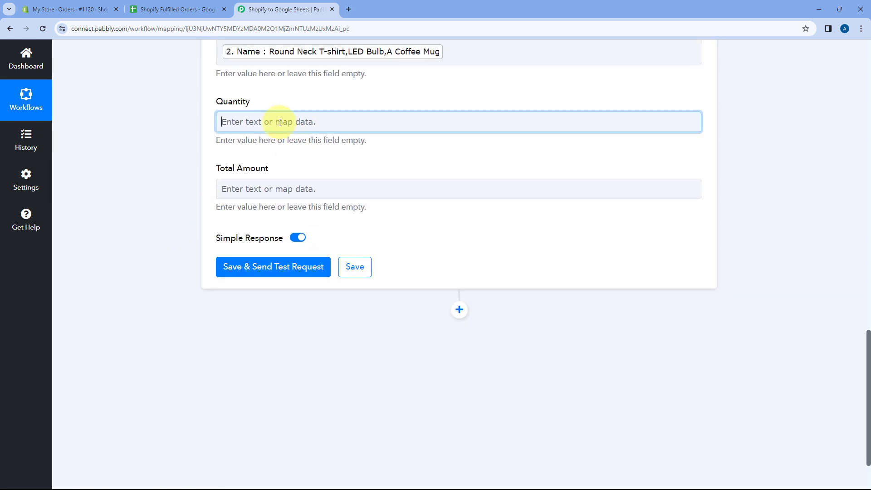
click(332, 243)
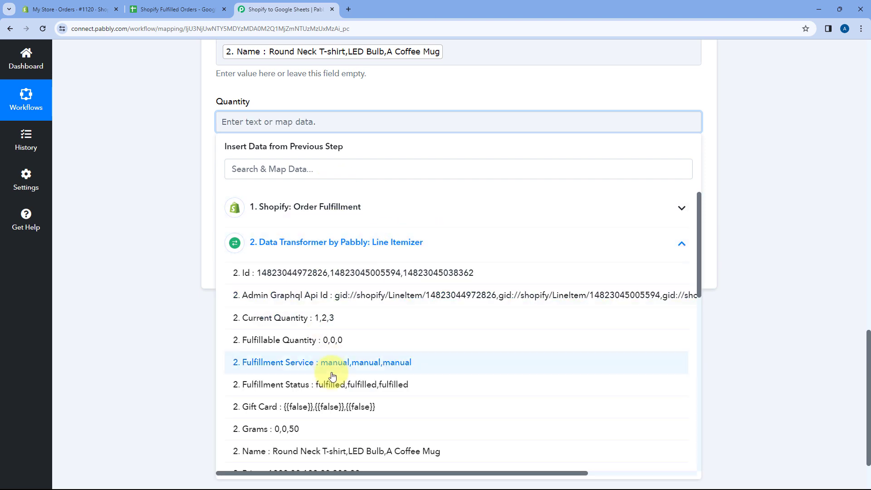
click(328, 324)
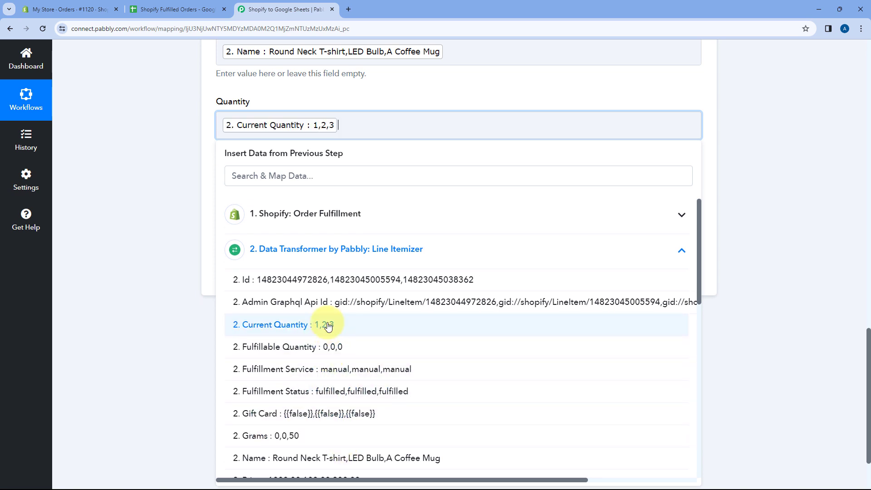
click(202, 171)
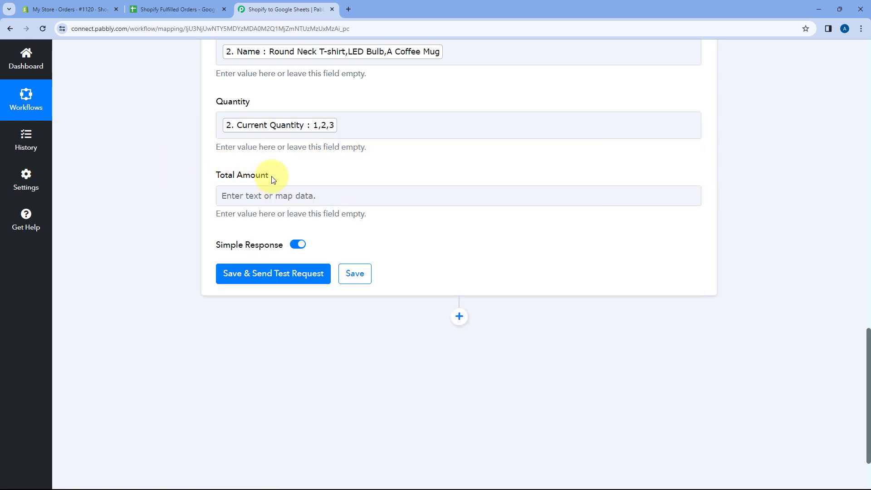
Step: Map the Total Amount field to Total Price from the Shopify Order Fulfillment step
click(286, 193)
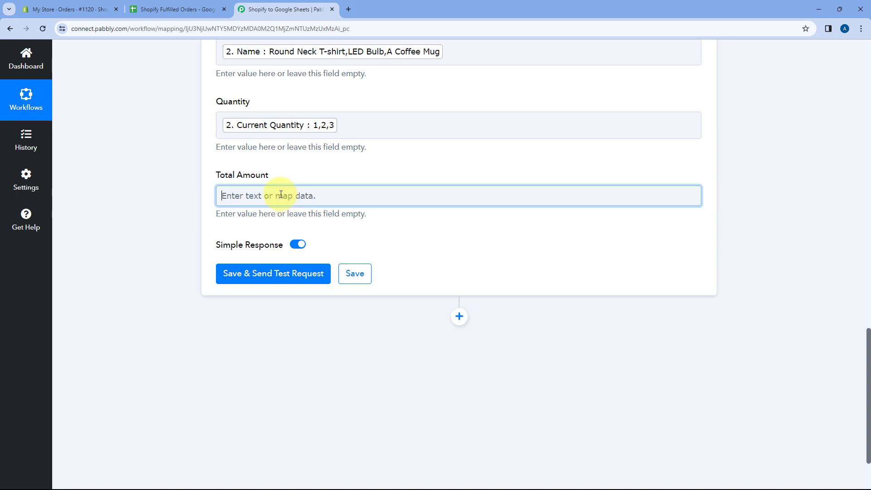
click(322, 281)
scroll(345, 258, down, 5)
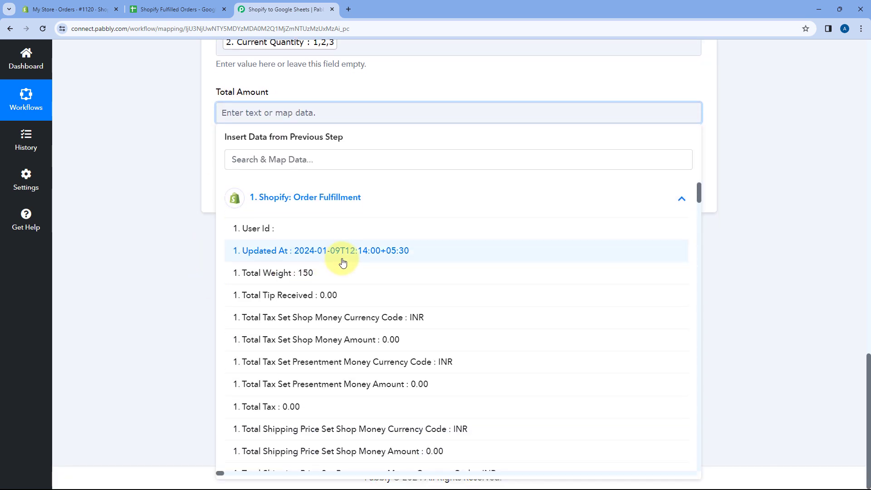
scroll(352, 251, down, 3)
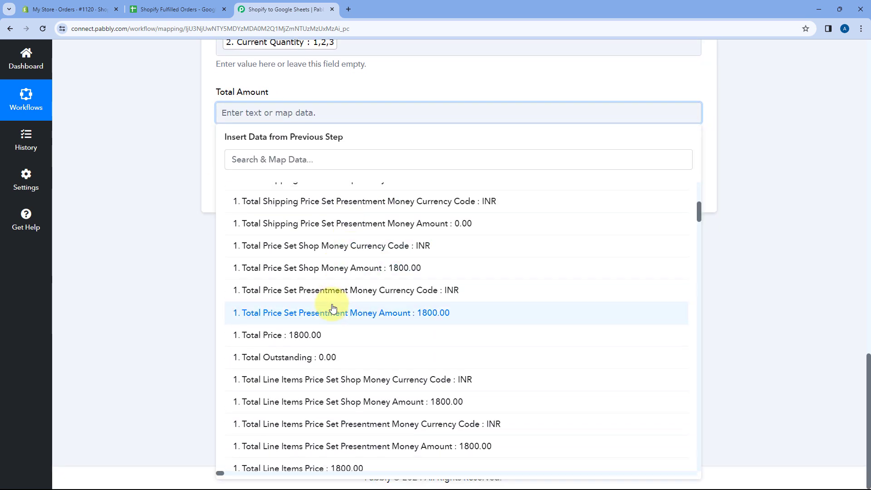
scroll(335, 282, down, 1)
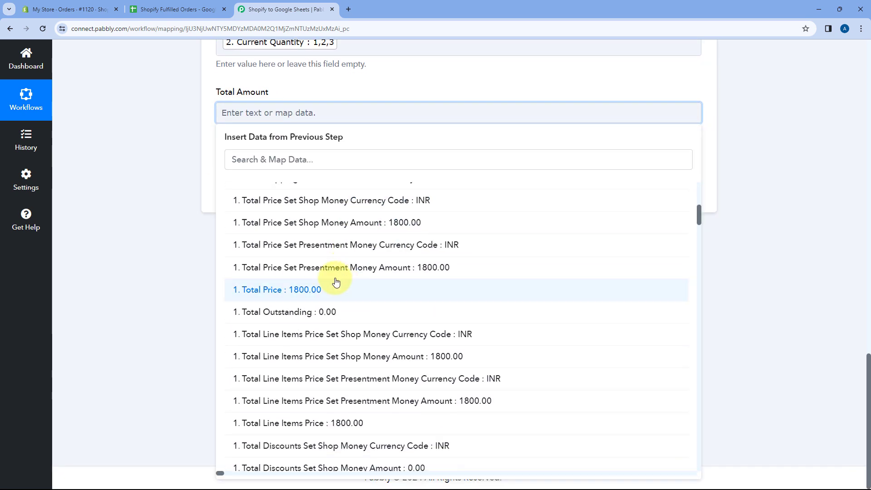
click(275, 290)
click(192, 162)
Step: Review the mapped fields of the Google Sheets action against the column headers in the Shopify Fulfilled Orders spreadsheet
scroll(354, 152, up, 4)
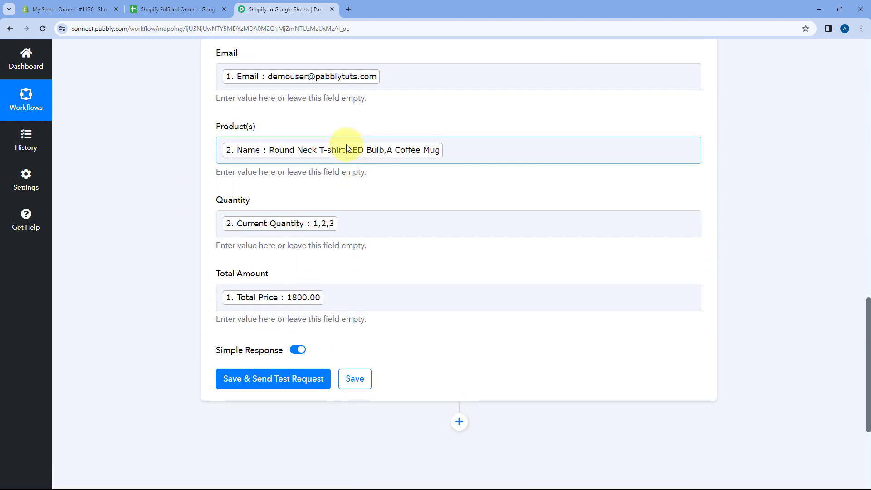
scroll(345, 144, up, 6)
scroll(187, 183, down, 2)
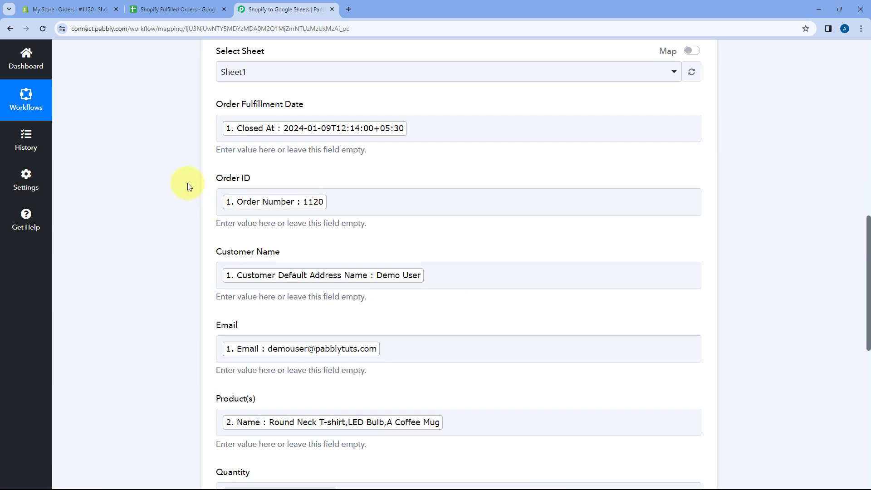
click(202, 8)
click(261, 8)
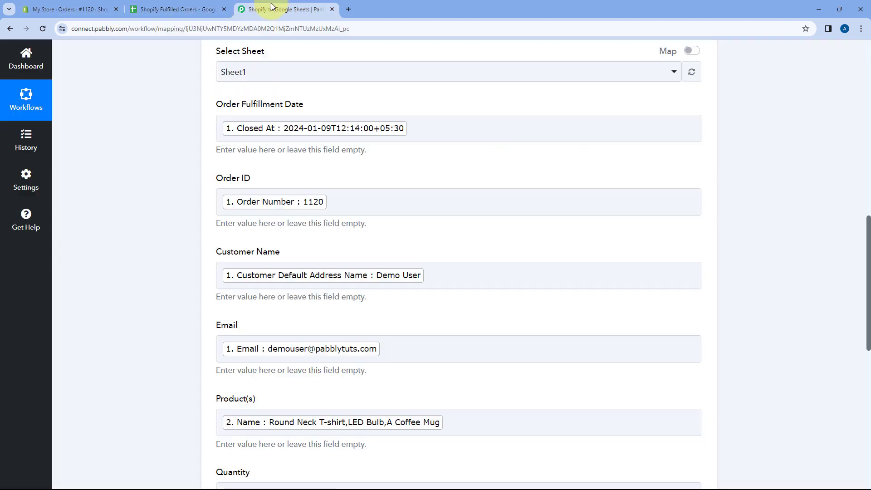
click(391, 201)
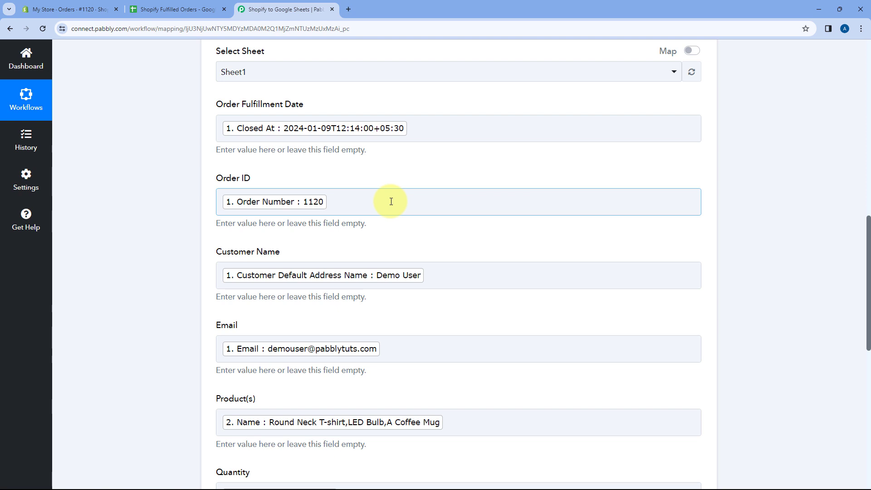
click(331, 183)
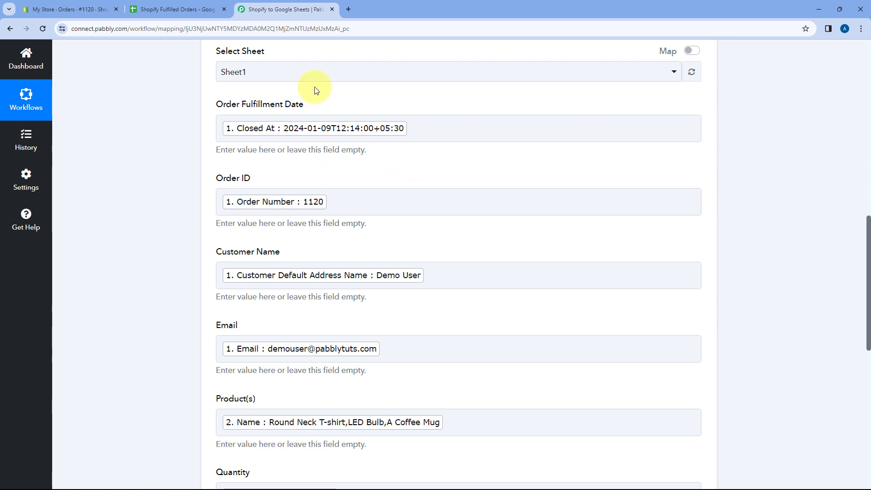
click(179, 9)
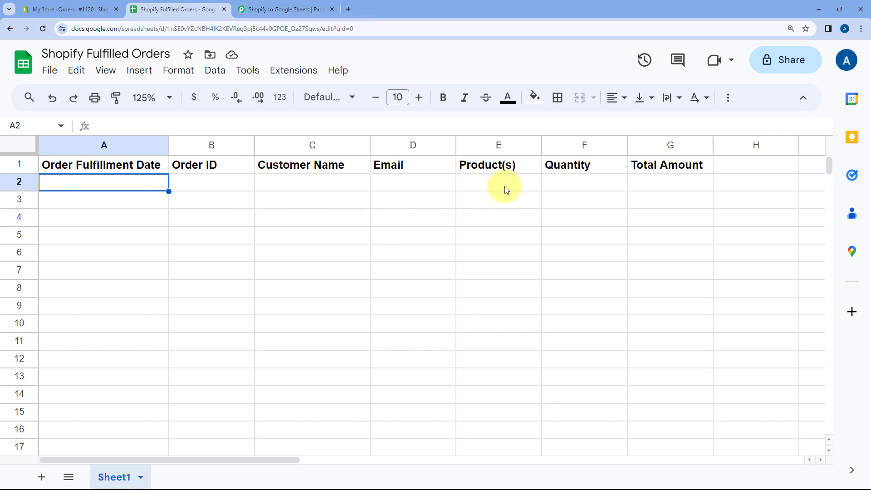
click(318, 7)
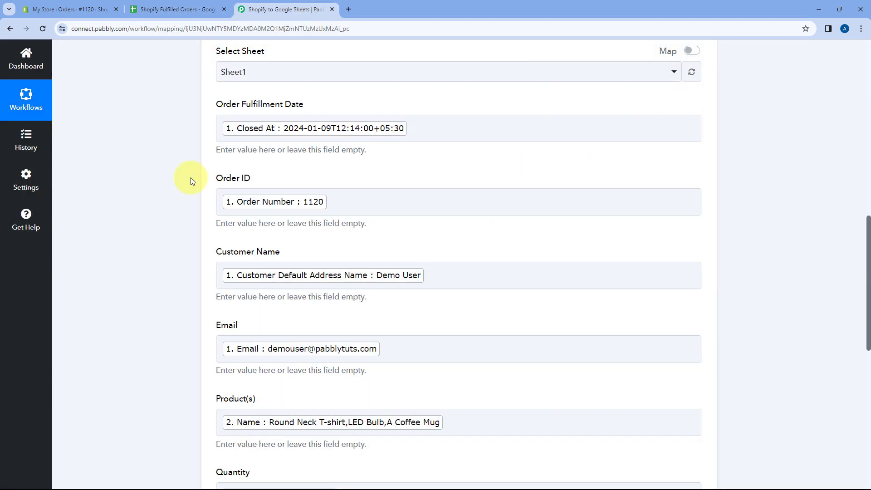
scroll(173, 164, down, 6)
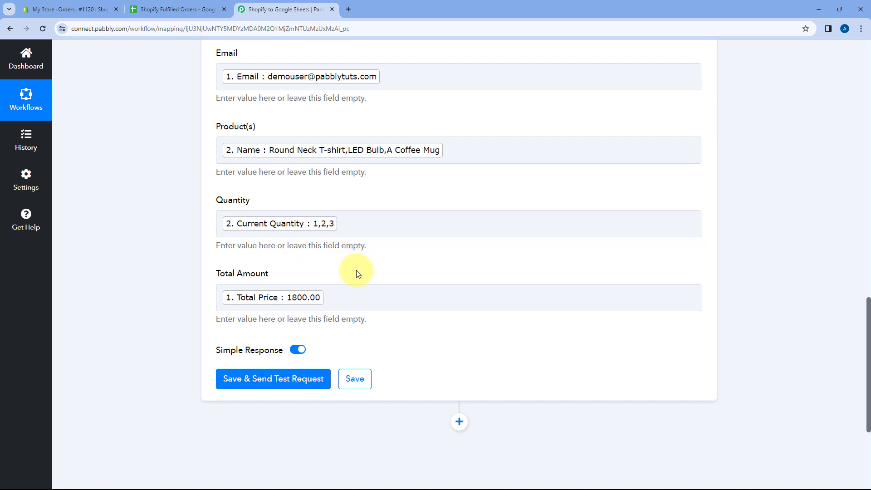
scroll(360, 247, down, 1)
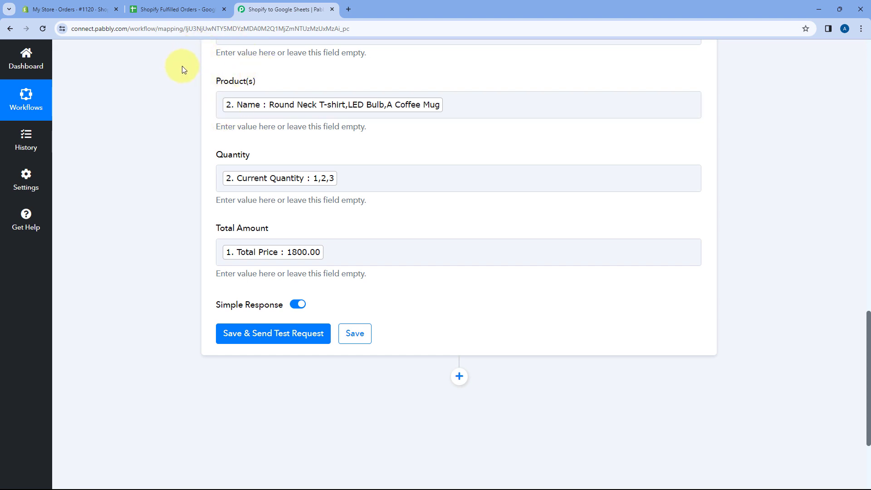
click(177, 9)
click(285, 5)
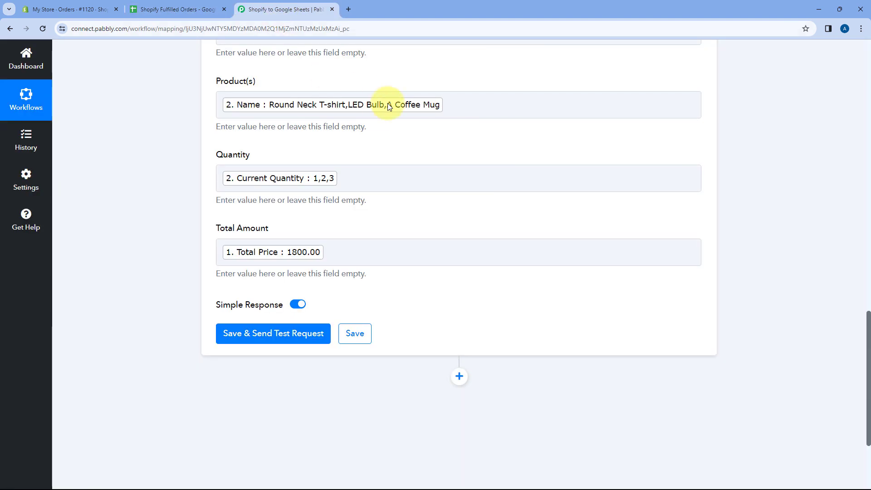
scroll(387, 103, up, 2)
click(192, 6)
click(271, 4)
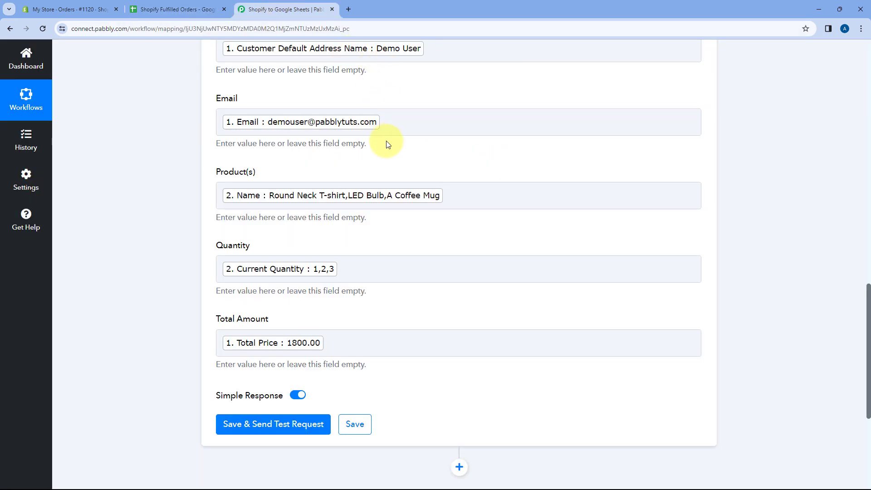
Step: Save the Google Sheets Add New Row action with a test request and review the received response
scroll(385, 140, down, 3)
scroll(213, 211, down, 2)
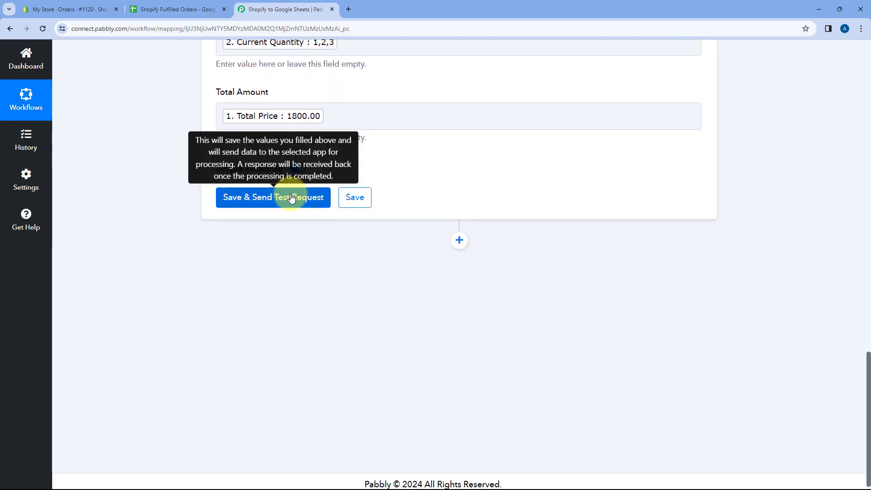
click(270, 199)
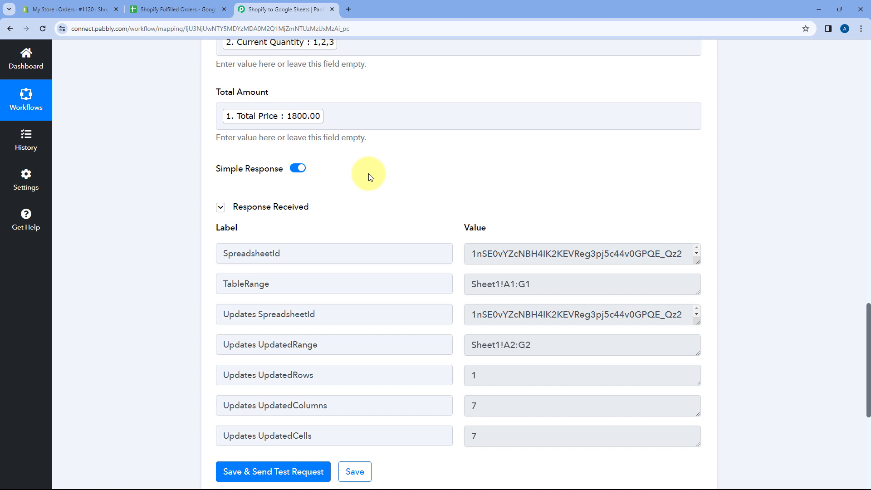
scroll(414, 217, down, 2)
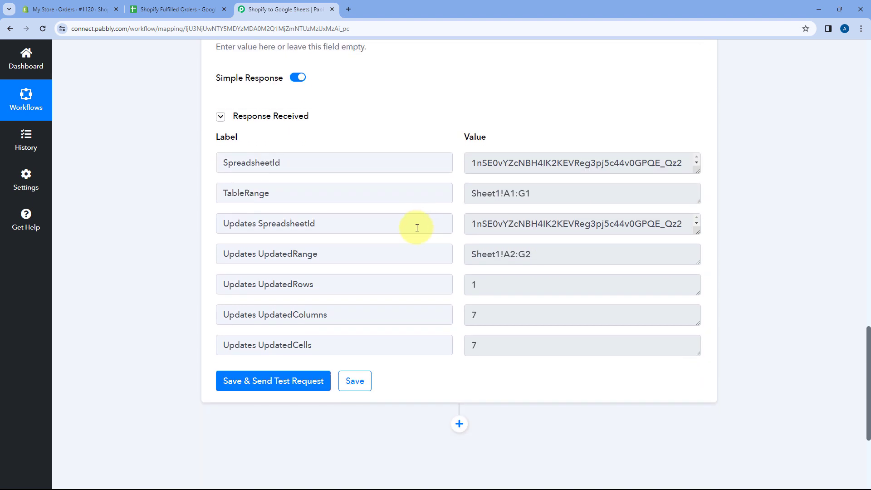
scroll(375, 136, up, 9)
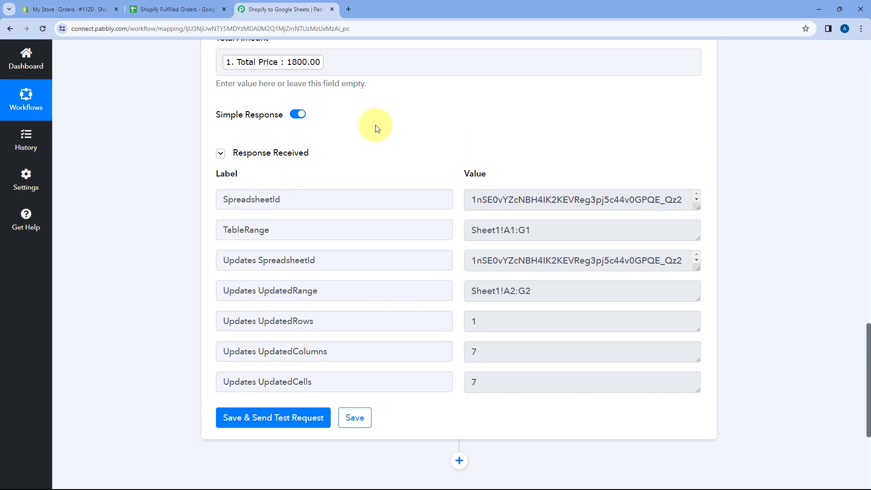
scroll(366, 217, up, 6)
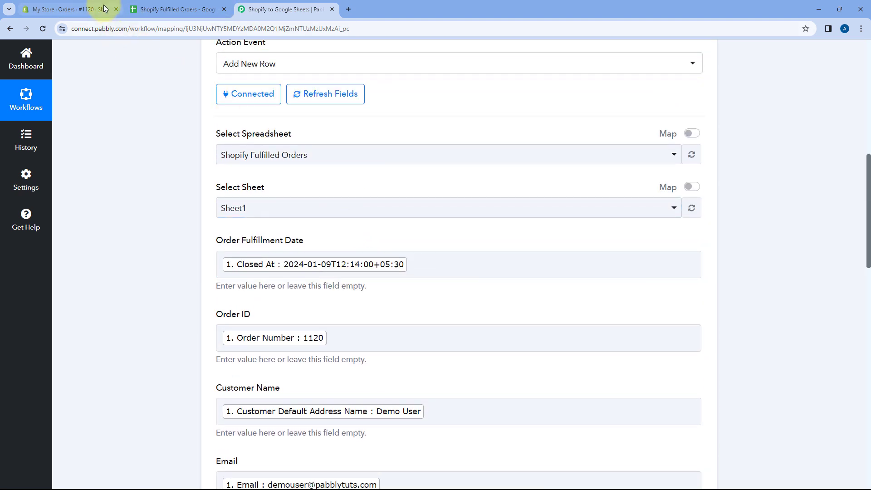
Step: Check the fulfilled test order in Shopify and return to the Google Sheets action setup in Pabbly Connect
click(68, 9)
scroll(331, 200, up, 6)
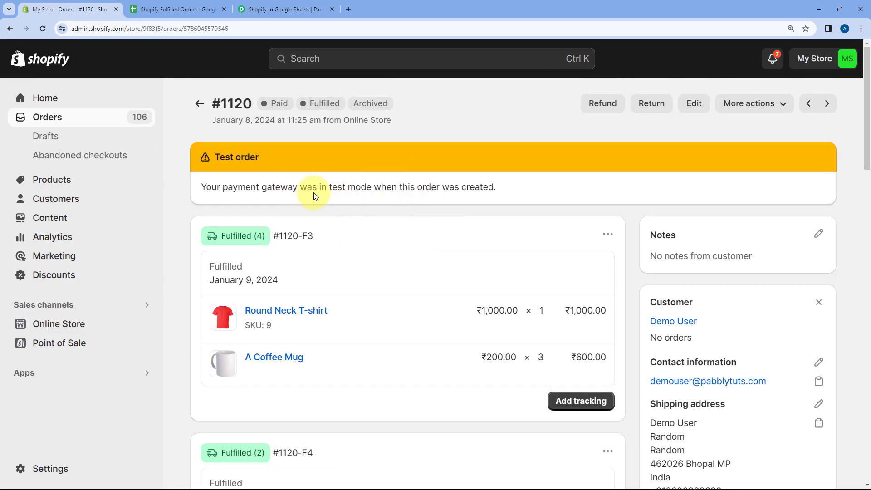
click(282, 9)
scroll(327, 136, up, 1)
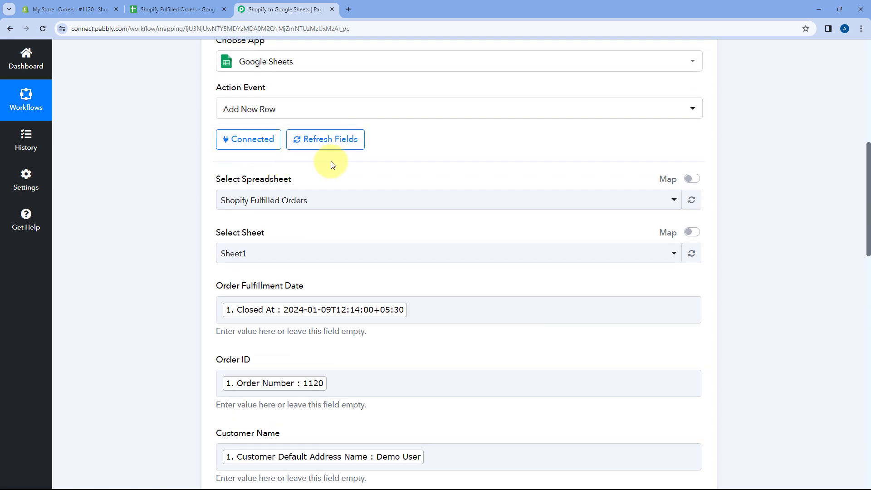
scroll(494, 202, up, 1)
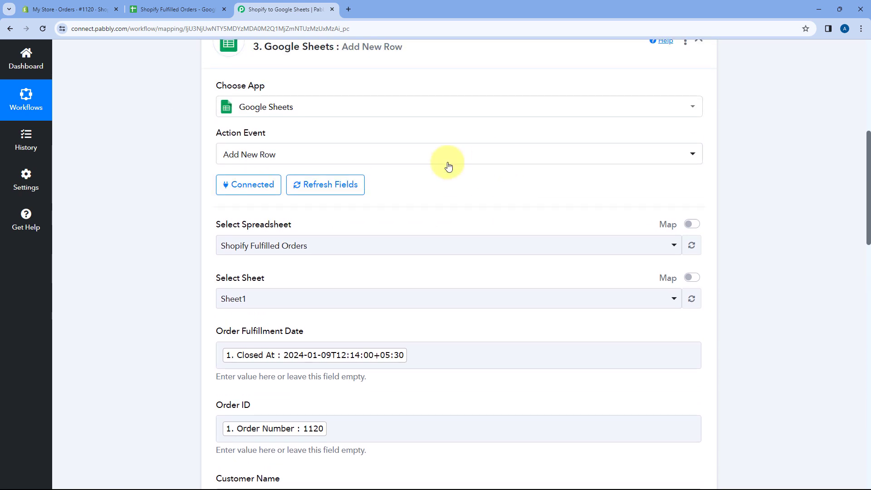
Step: In the Shopify Fulfilled Orders spreadsheet, remove bold from row 2 and widen the Order Fulfillment Date column to fit its value
click(200, 8)
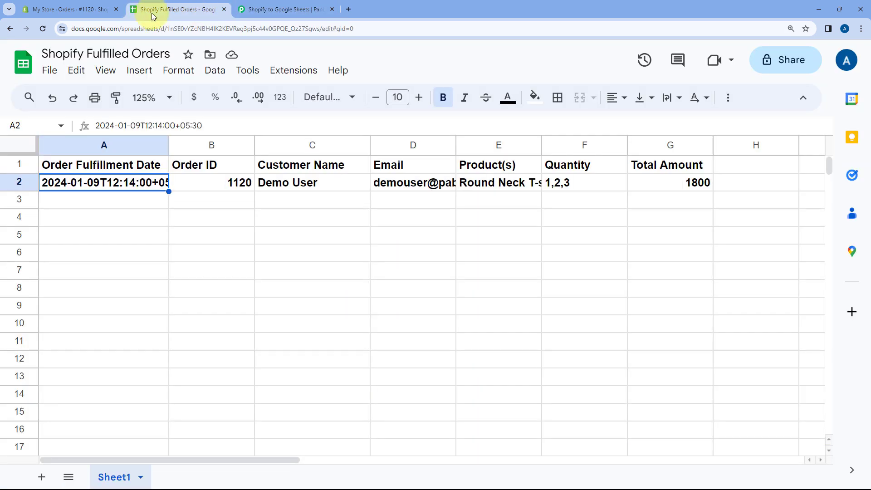
click(19, 181)
key(ctrl+b)
click(116, 199)
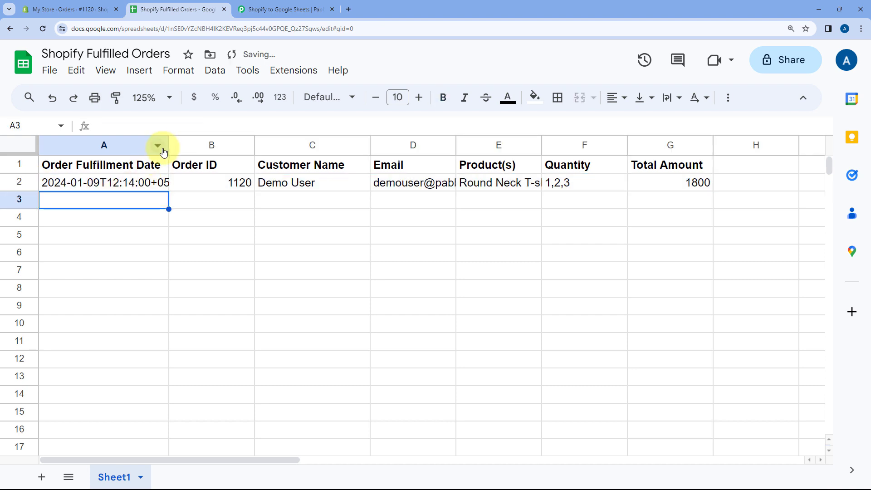
drag(169, 146, 192, 146)
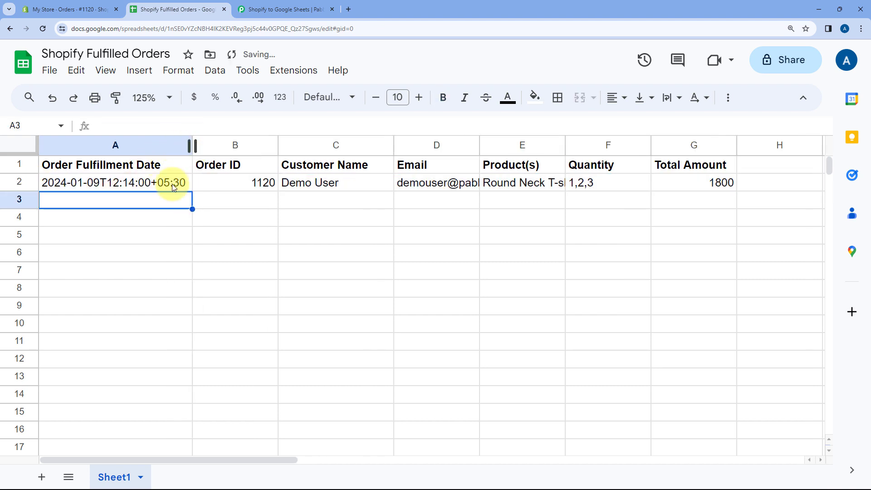
Step: Go through the new row's values from Order Fulfillment Date to Product(s), widening the Email and Product(s) columns
click(123, 184)
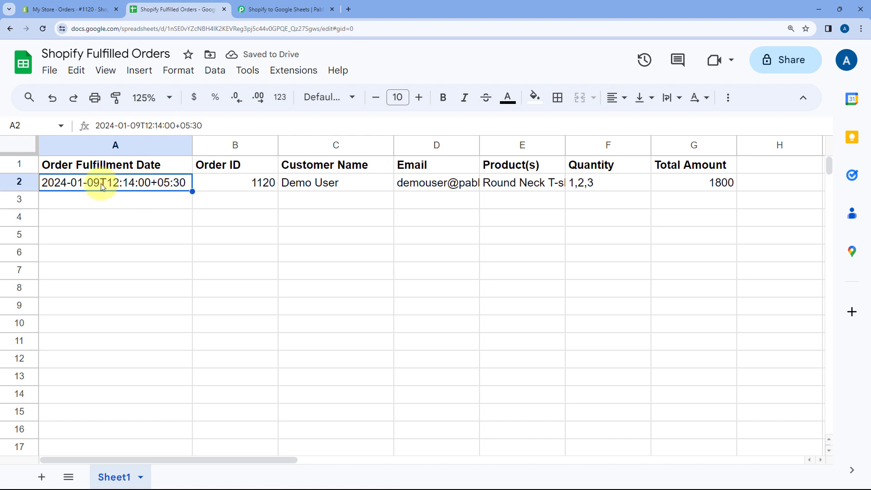
click(231, 184)
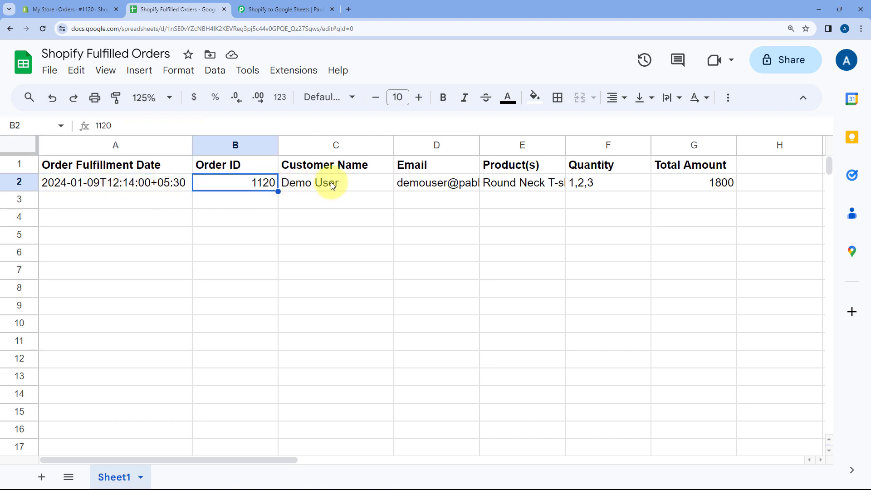
click(345, 183)
click(456, 184)
drag(479, 144, 555, 144)
click(578, 182)
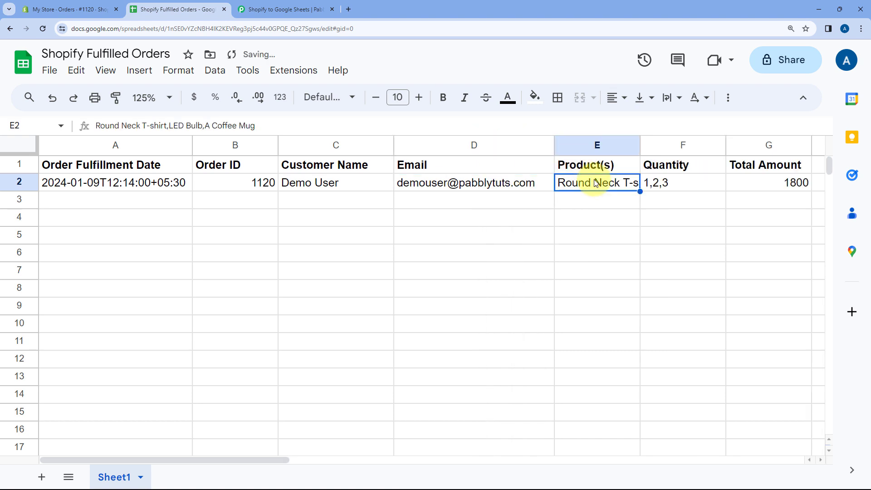
drag(639, 145, 701, 145)
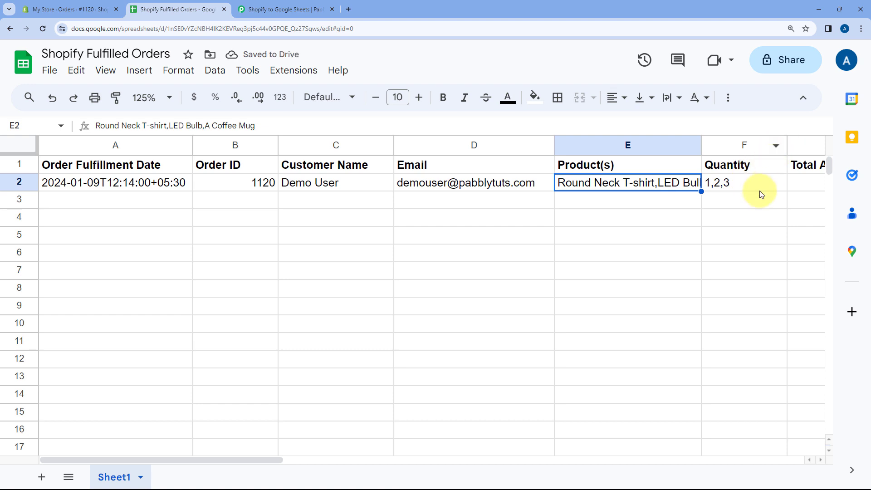
Step: Check the new row's Total Amount cell and narrow the Order ID and Quantity columns
scroll(758, 193, right, 5)
click(472, 186)
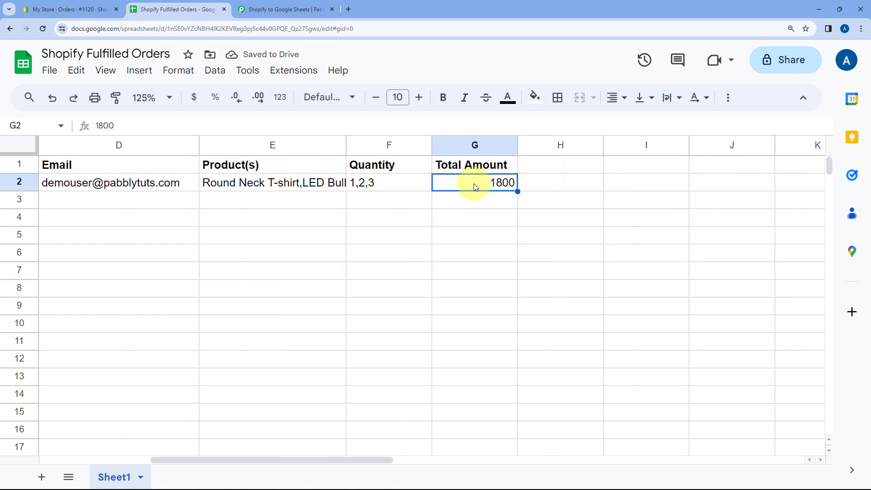
scroll(474, 191, left, 5)
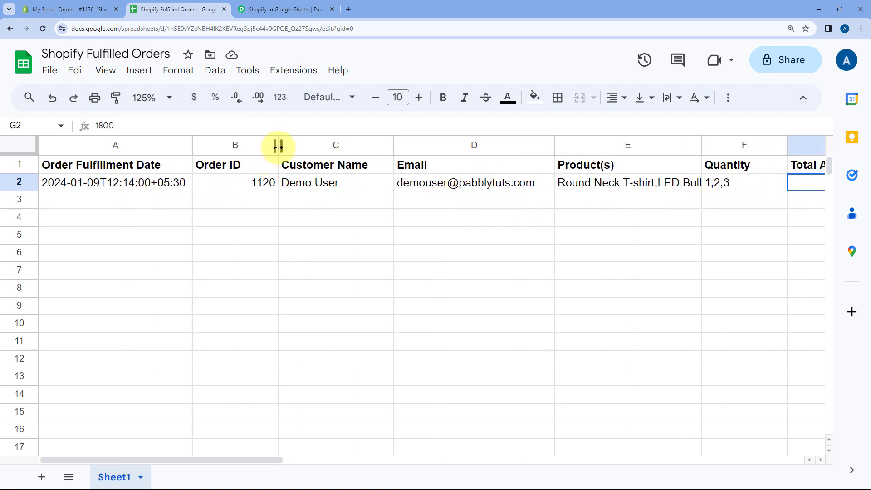
drag(278, 146, 249, 145)
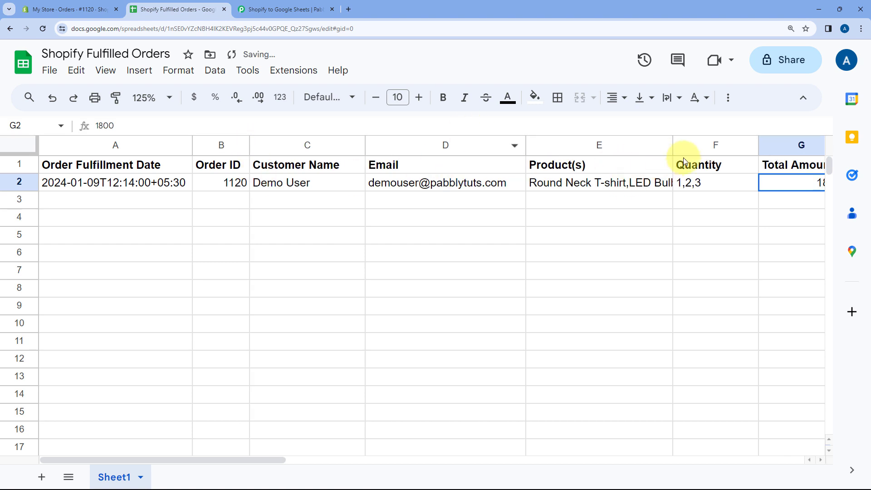
drag(758, 145, 728, 146)
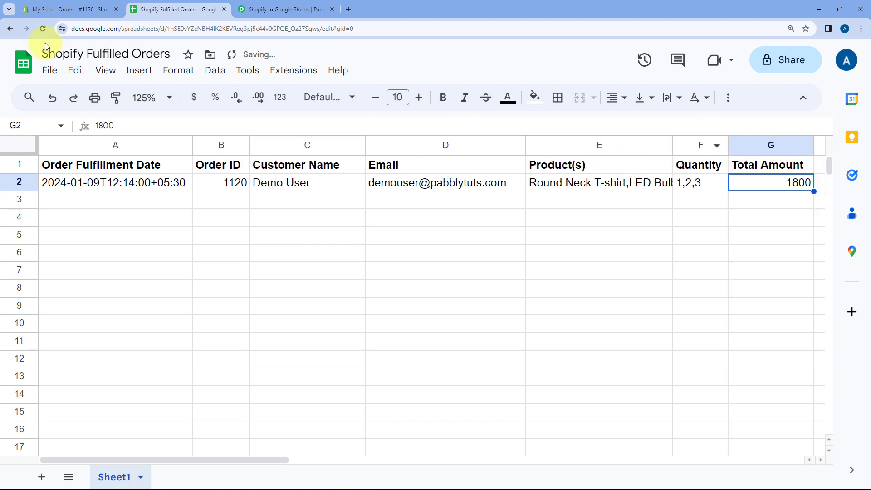
Step: Switch to Shopify and return from the test order's details to the full Orders list
click(40, 9)
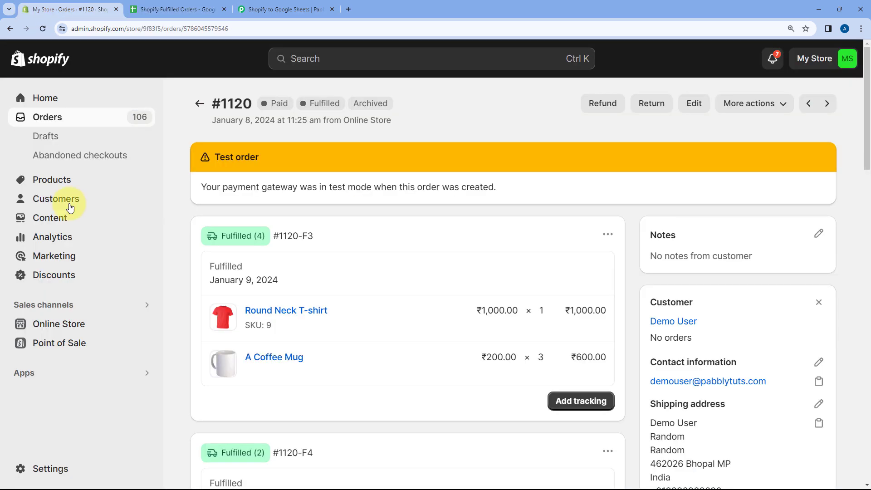
click(190, 109)
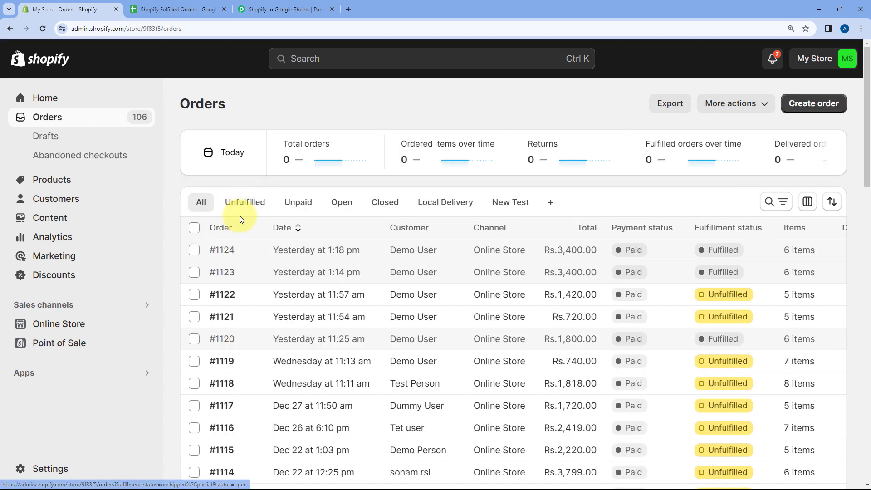
Step: Switch to the Shopify to Google Sheets workflow in Pabbly Connect and collapse its Google Sheets Add New Row action
scroll(239, 216, down, 4)
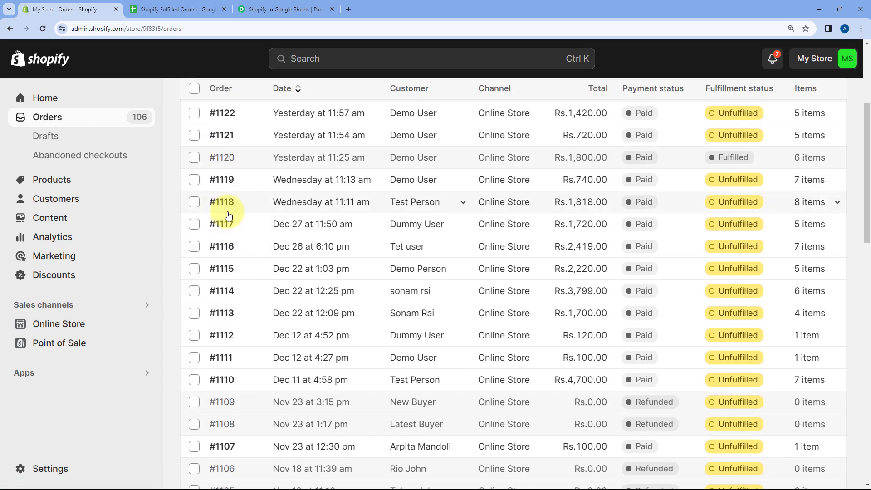
click(174, 8)
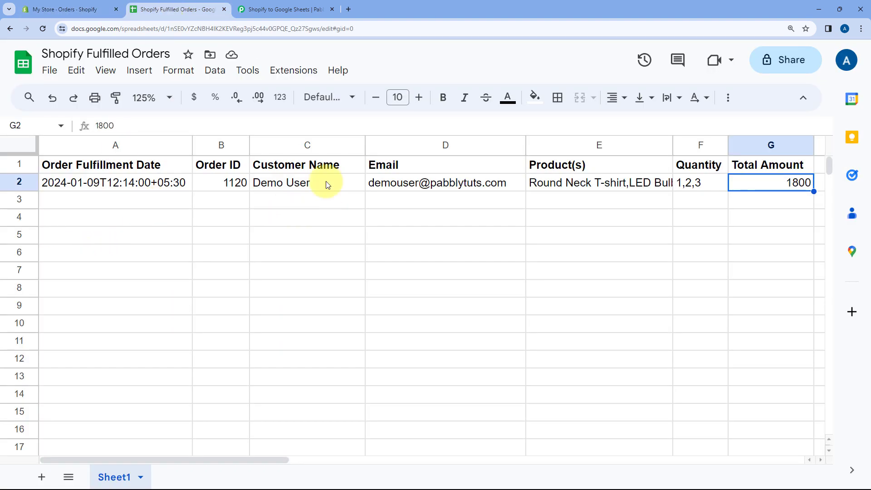
click(290, 5)
scroll(440, 141, up, 3)
click(525, 173)
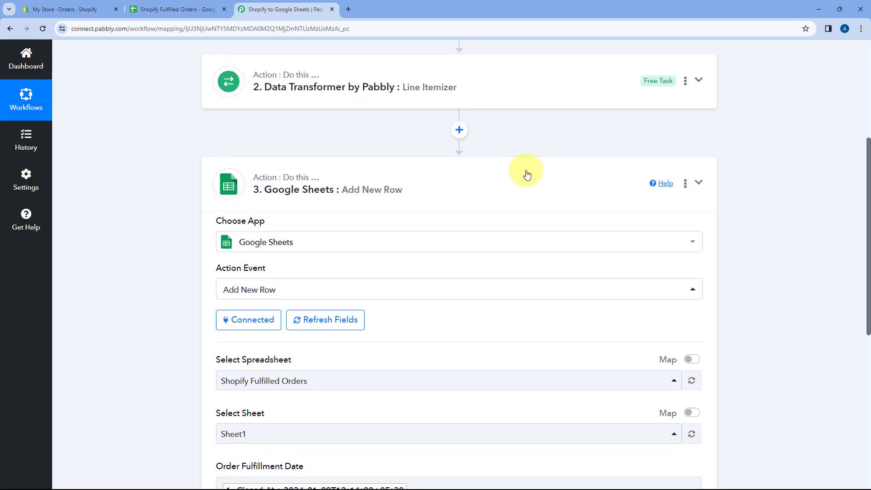
scroll(522, 199, up, 5)
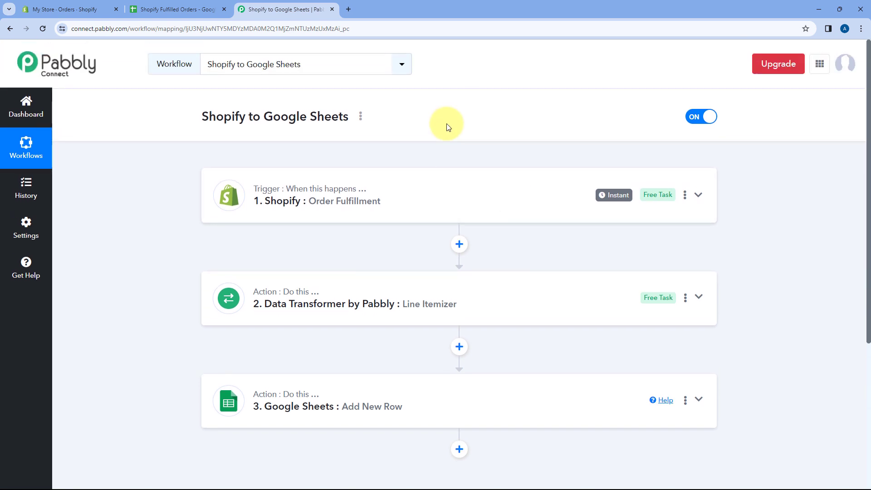
Step: Switch to Shopify, review the items of the unfulfilled order from Wednesday at 11:11 am, and return to the Orders list
click(92, 6)
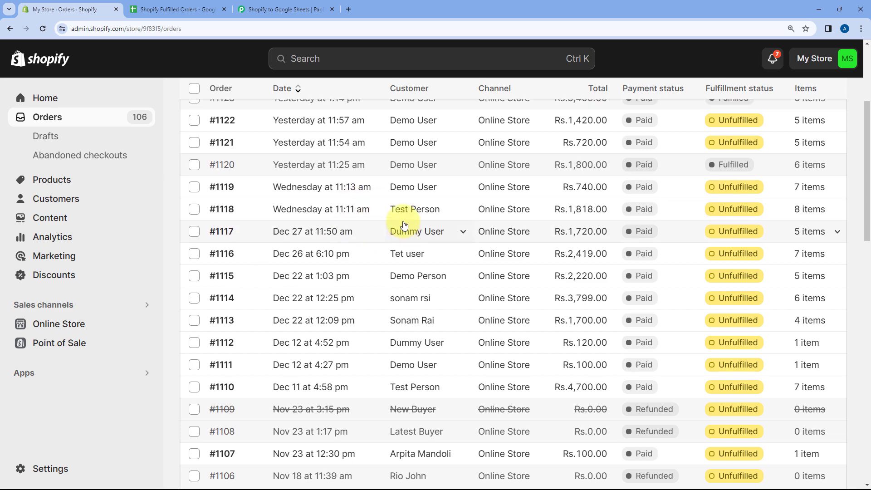
scroll(392, 278, up, 4)
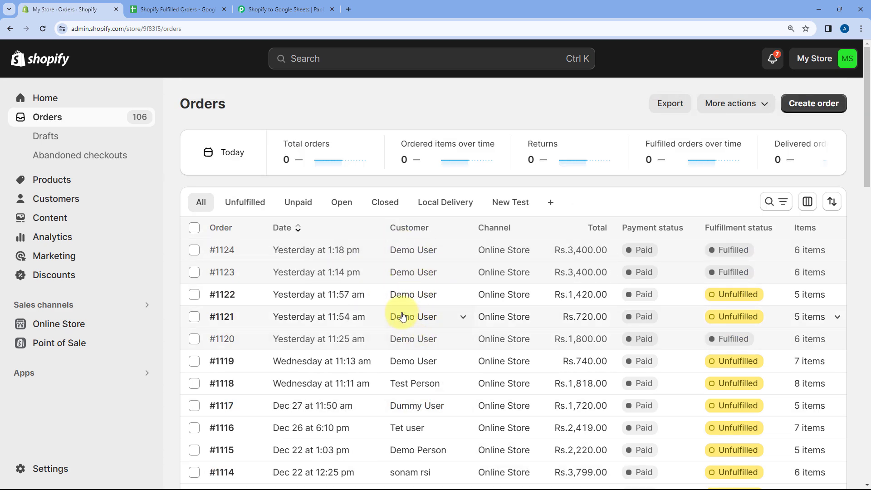
scroll(409, 316, down, 1)
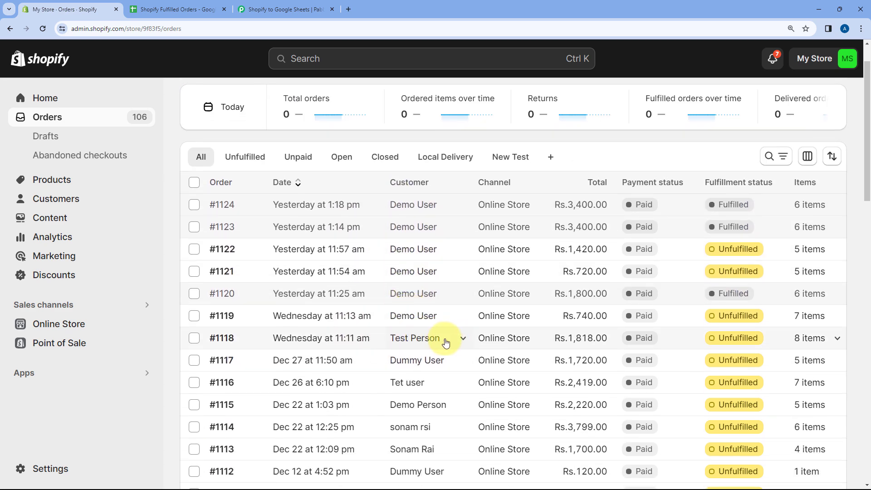
click(200, 341)
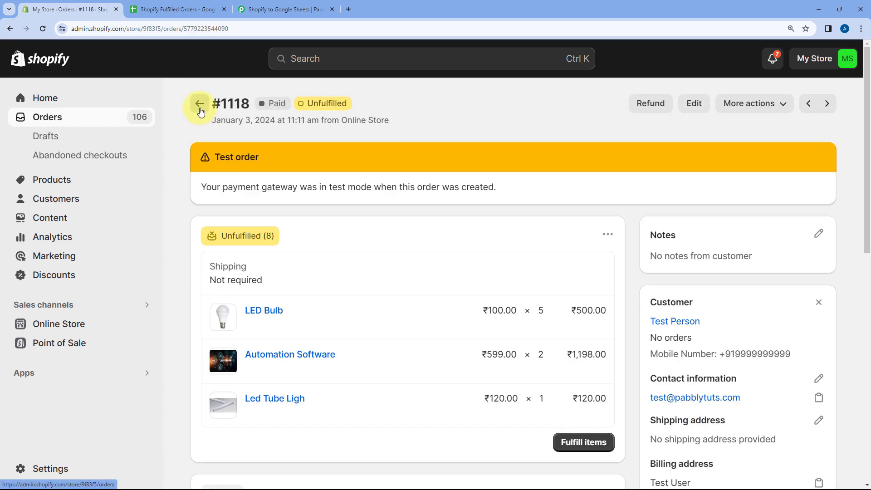
click(185, 121)
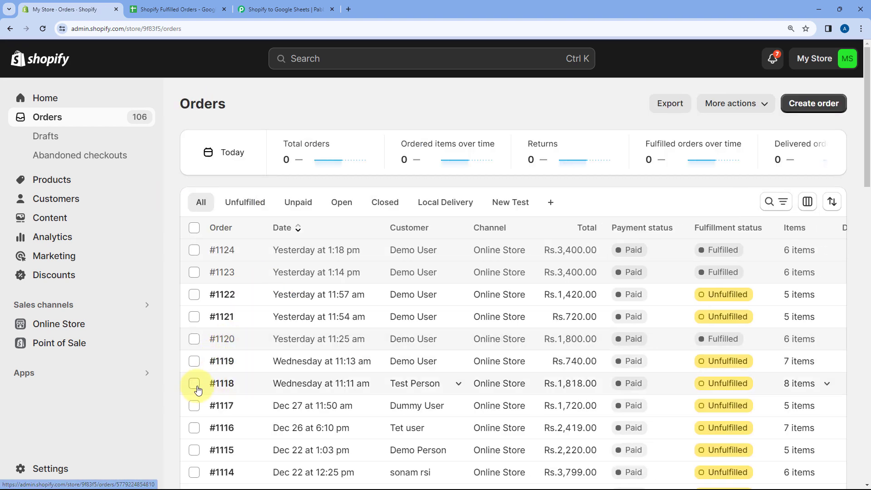
Step: Mark the order from Wednesday at 11:11 am as fulfilled, with a notification sent to the customer
click(195, 384)
click(447, 446)
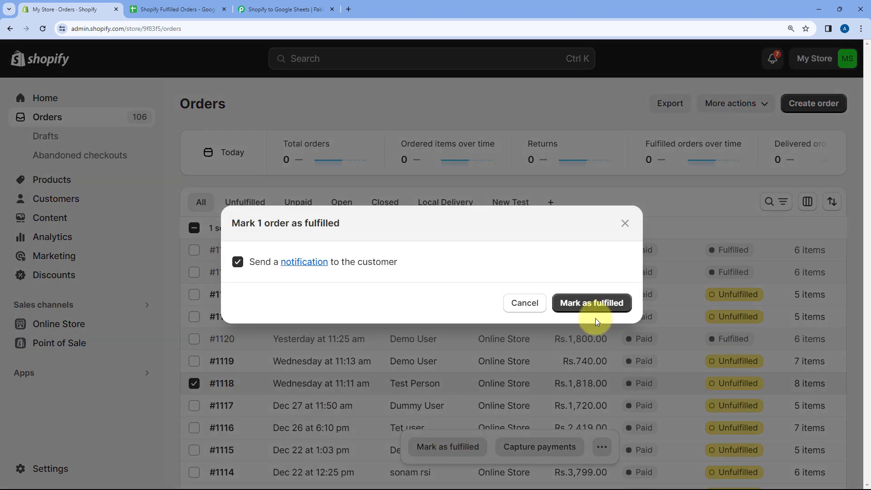
click(605, 309)
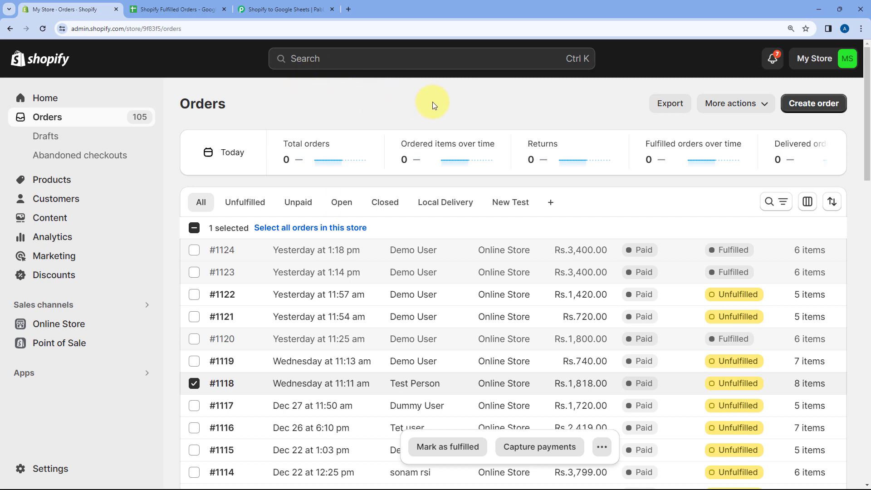
Step: Check row 3 of the Shopify Fulfilled Orders spreadsheet from Order Fulfillment Date to Total Amount, and return to the Pabbly Connect workflow
click(171, 5)
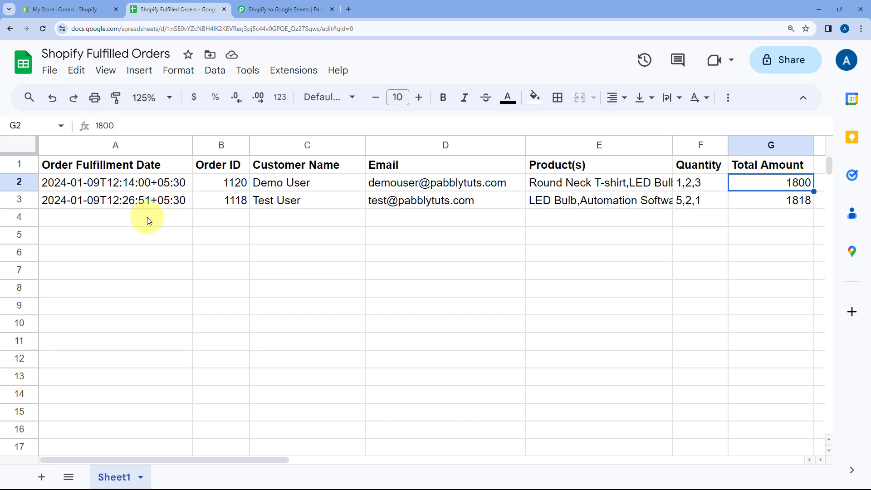
click(125, 201)
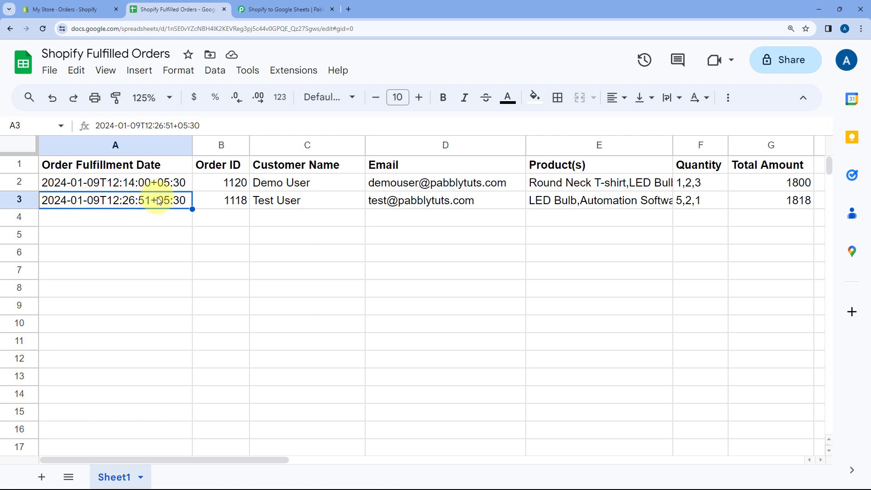
click(207, 203)
click(306, 201)
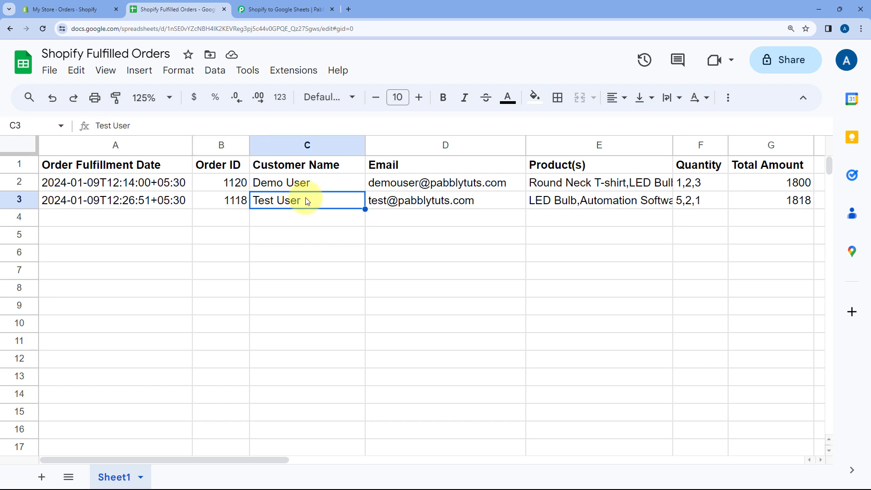
click(480, 201)
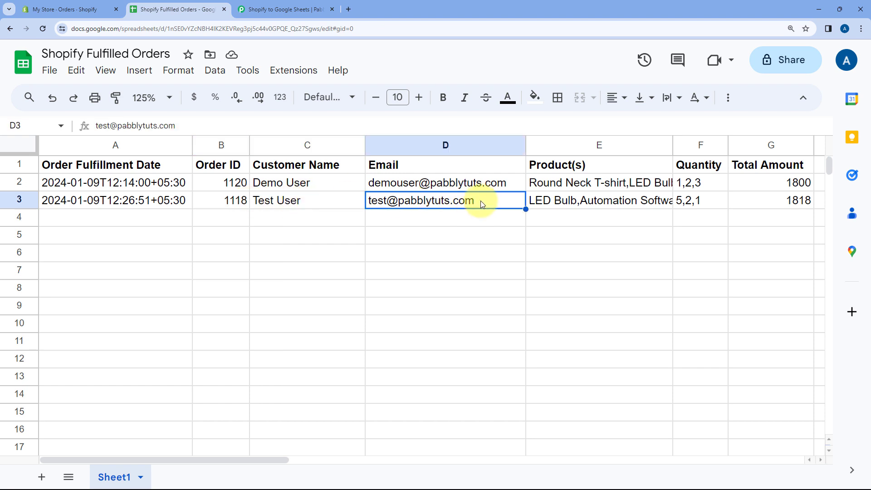
click(696, 200)
click(767, 200)
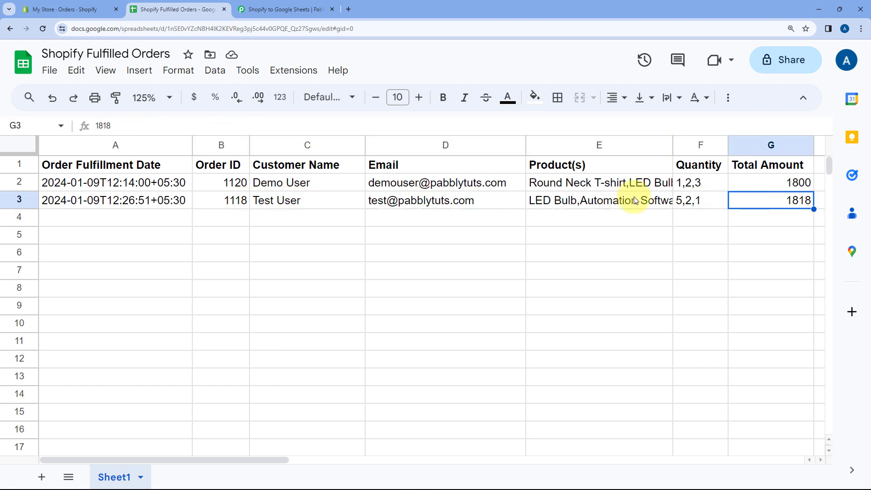
click(293, 5)
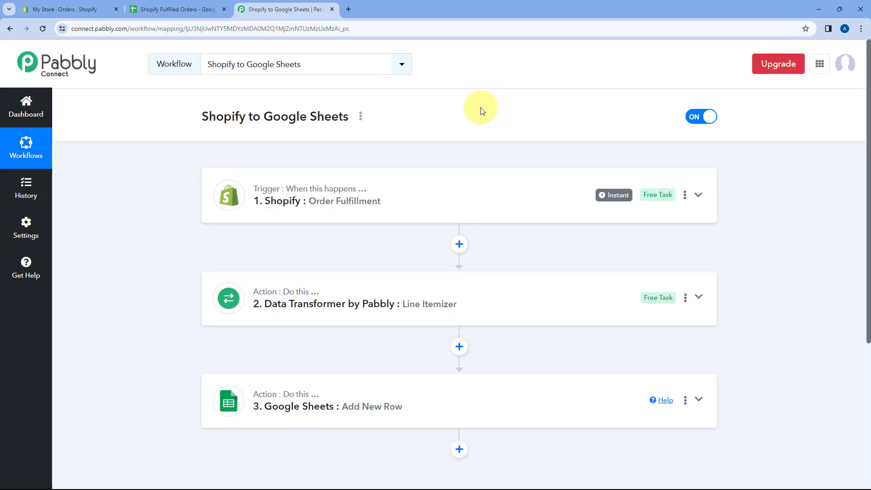